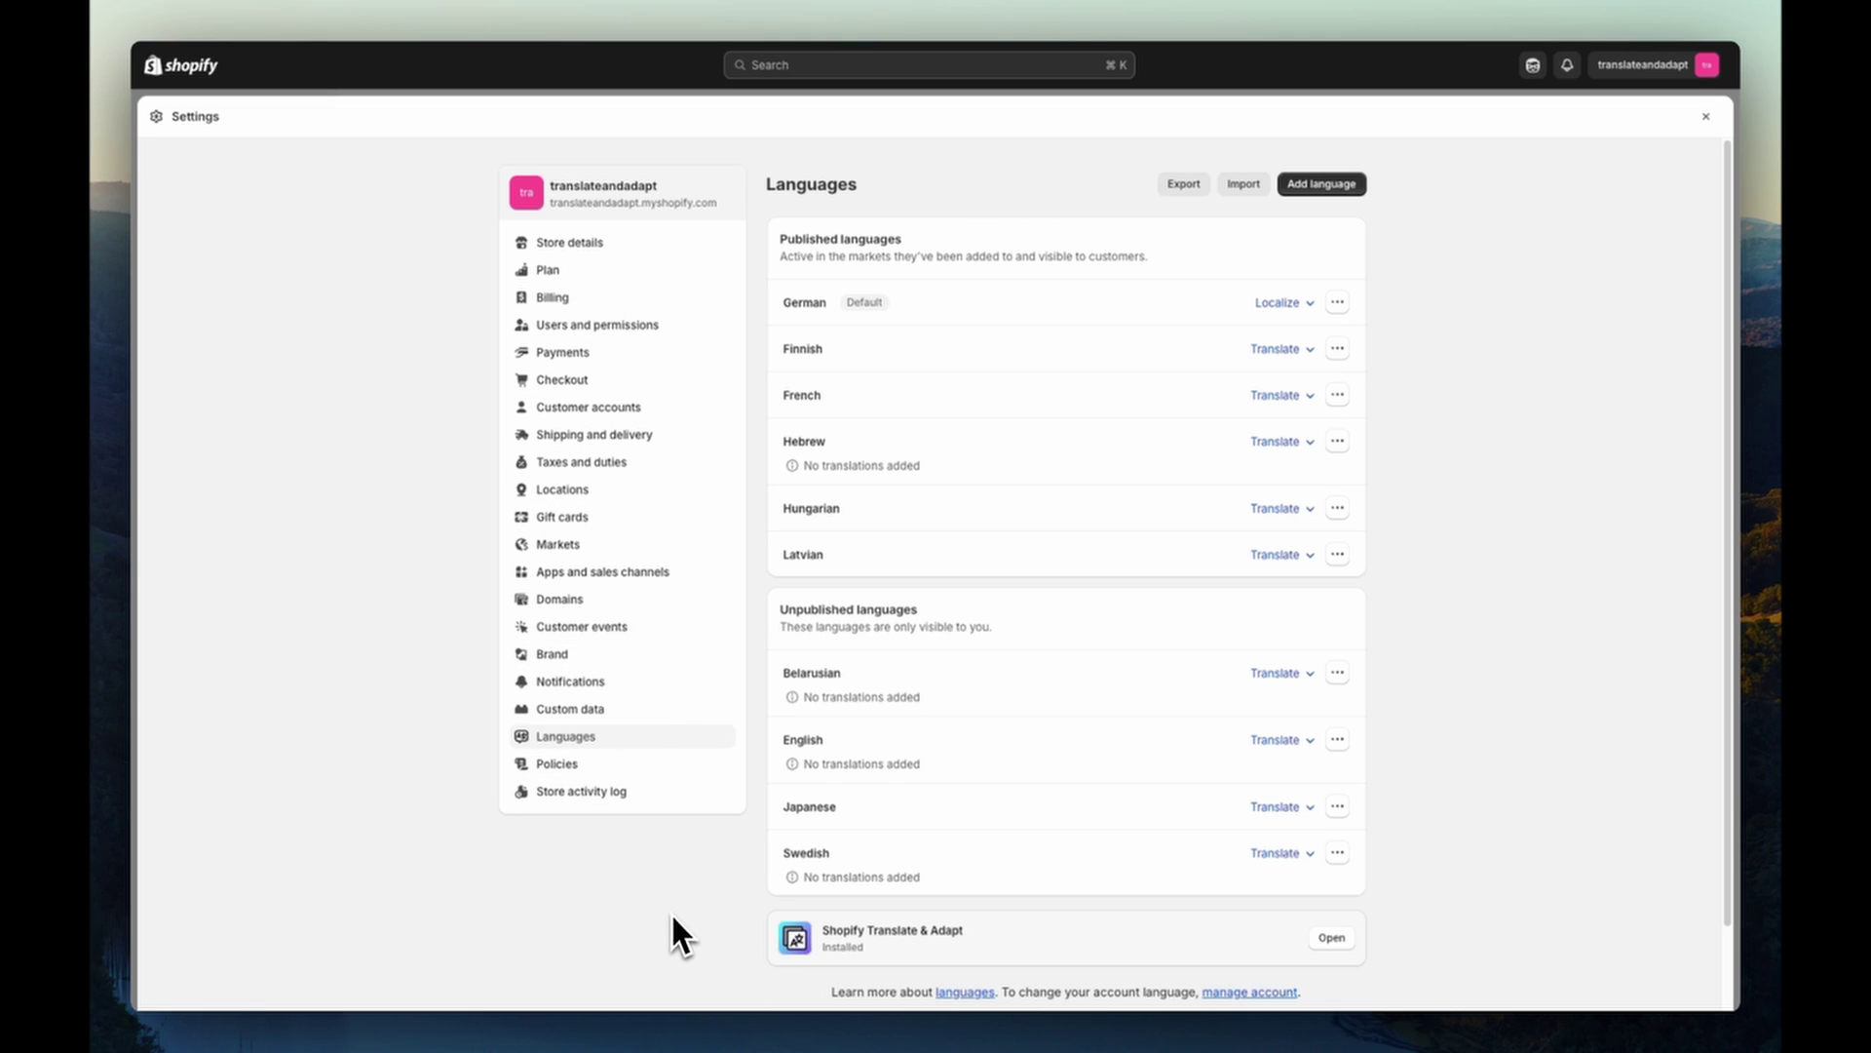
{"action": "left_click", "coordinate": [1220, 993]}
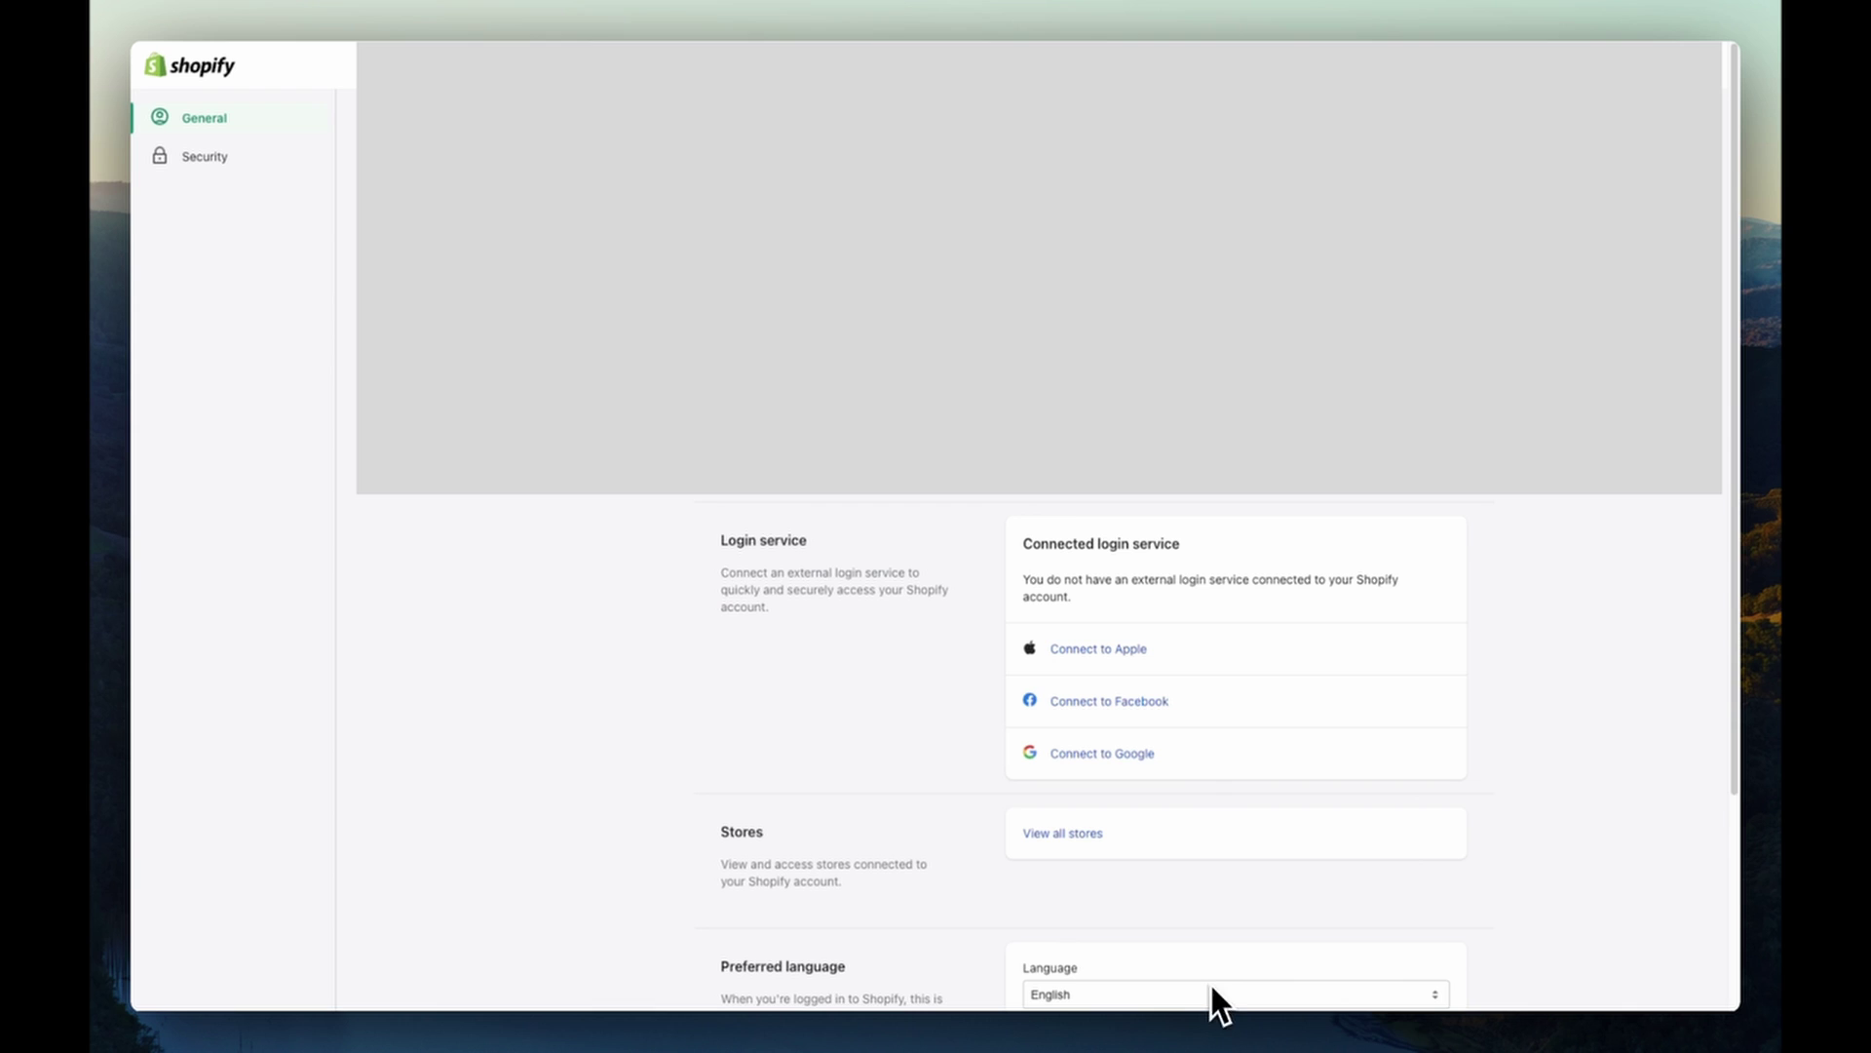
{"action": "left_click", "coordinate": [1213, 993]}
{"action": "scroll", "coordinate": [1179, 965], "scroll_direction": "down", "scroll_amount": 2}
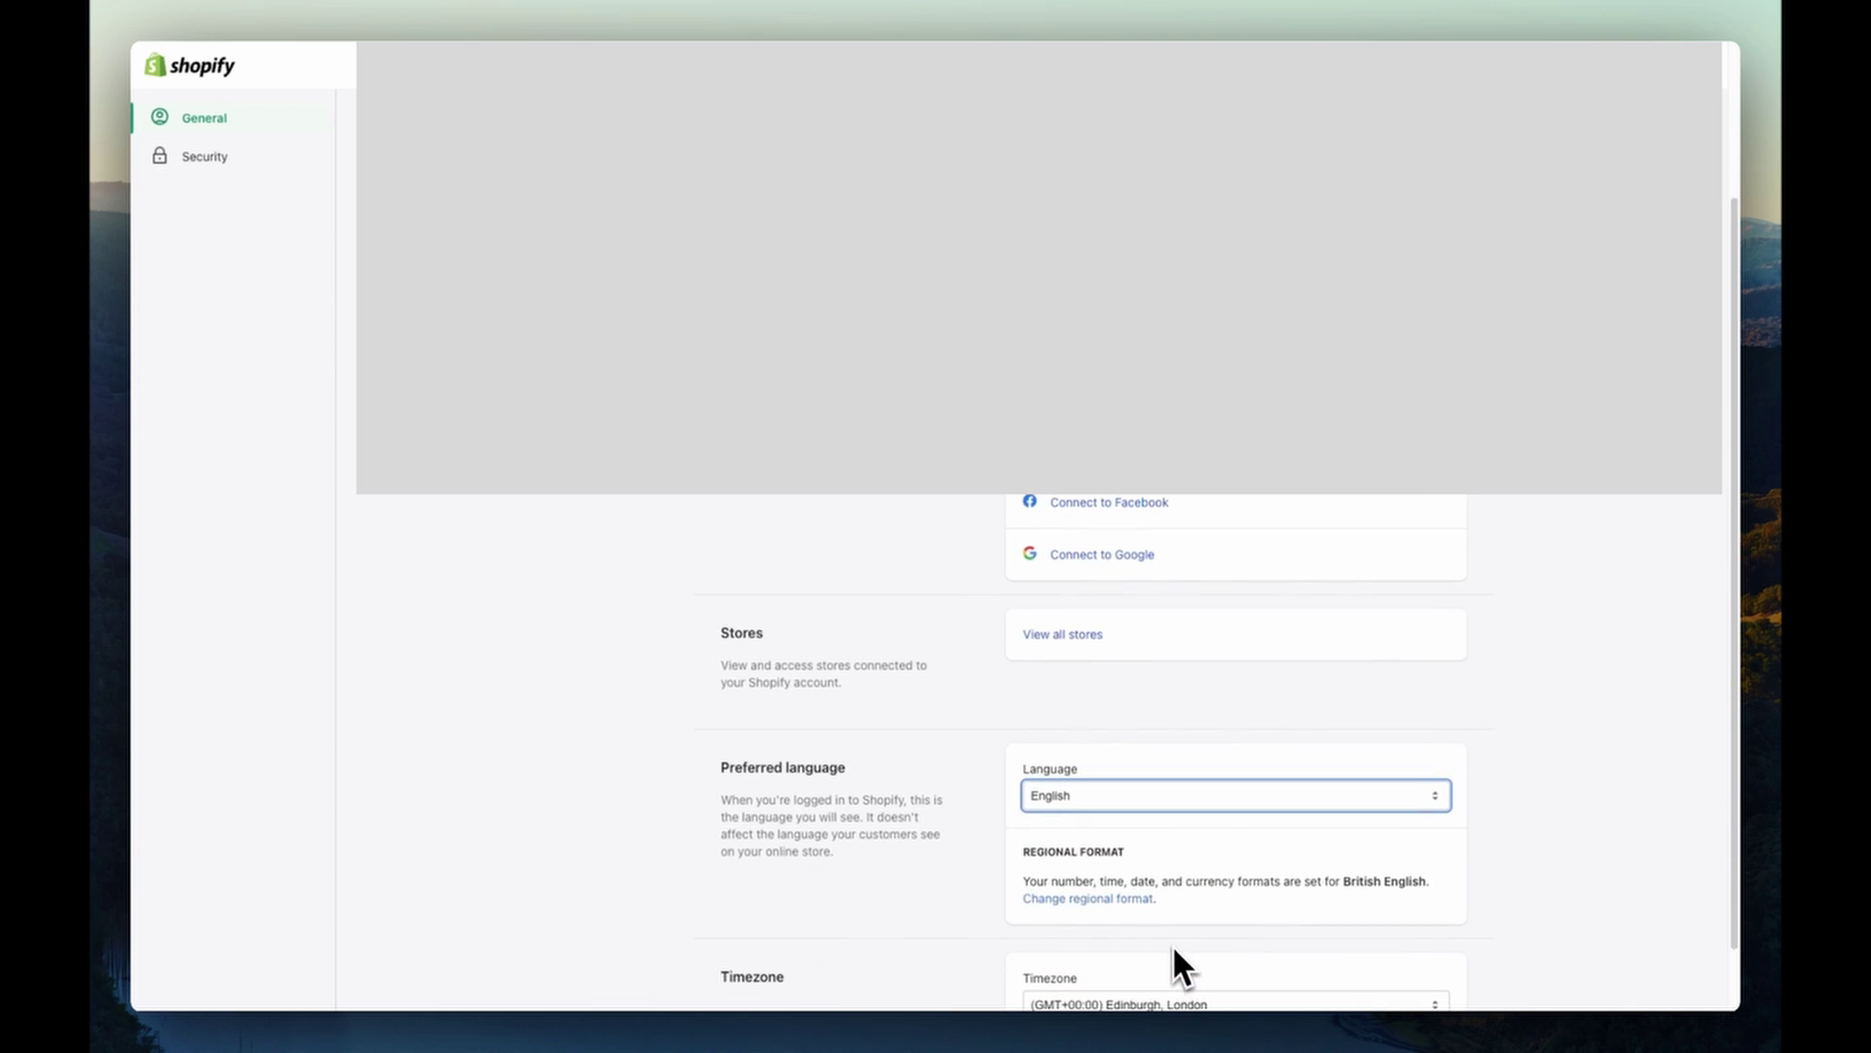
{"action": "left_click", "coordinate": [1111, 799]}
{"action": "left_click", "coordinate": [1093, 796]}
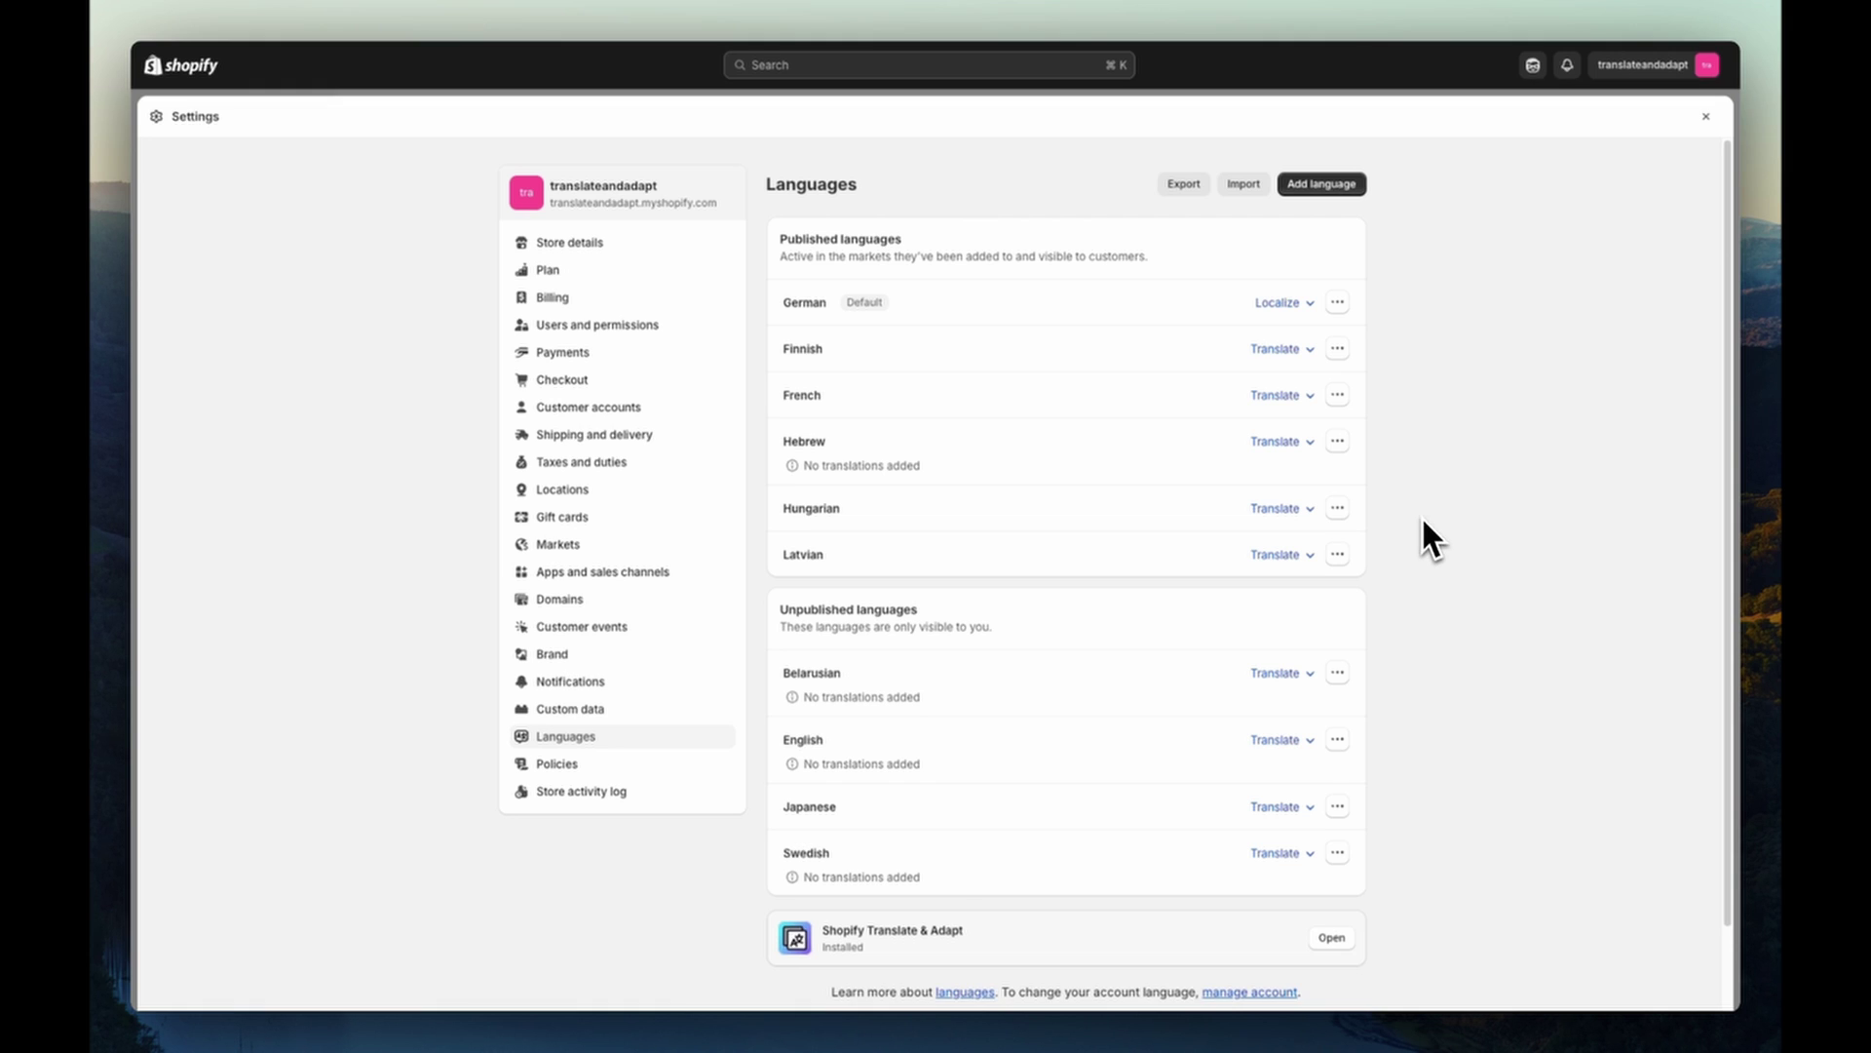
- Set German as the default language in the Austria market's Languages and domains
{"action": "left_click", "coordinate": [557, 544]}
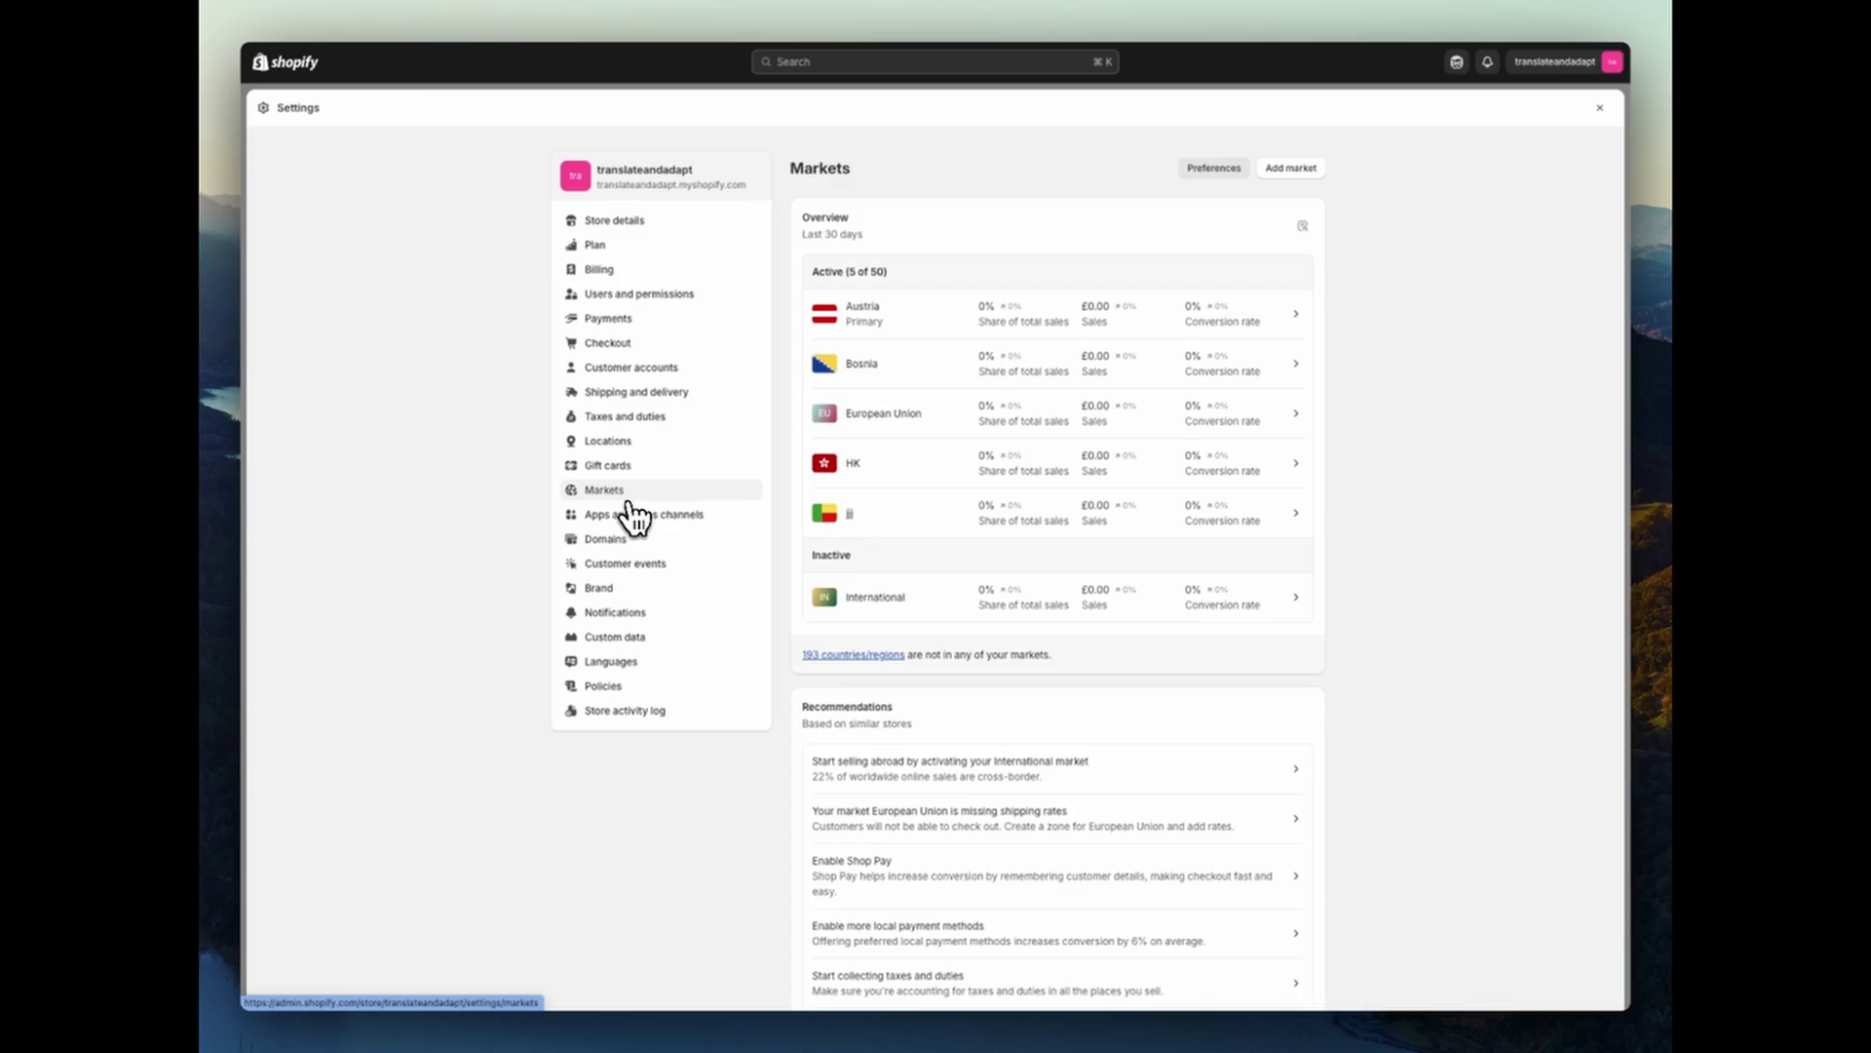
{"action": "left_click", "coordinate": [1001, 335]}
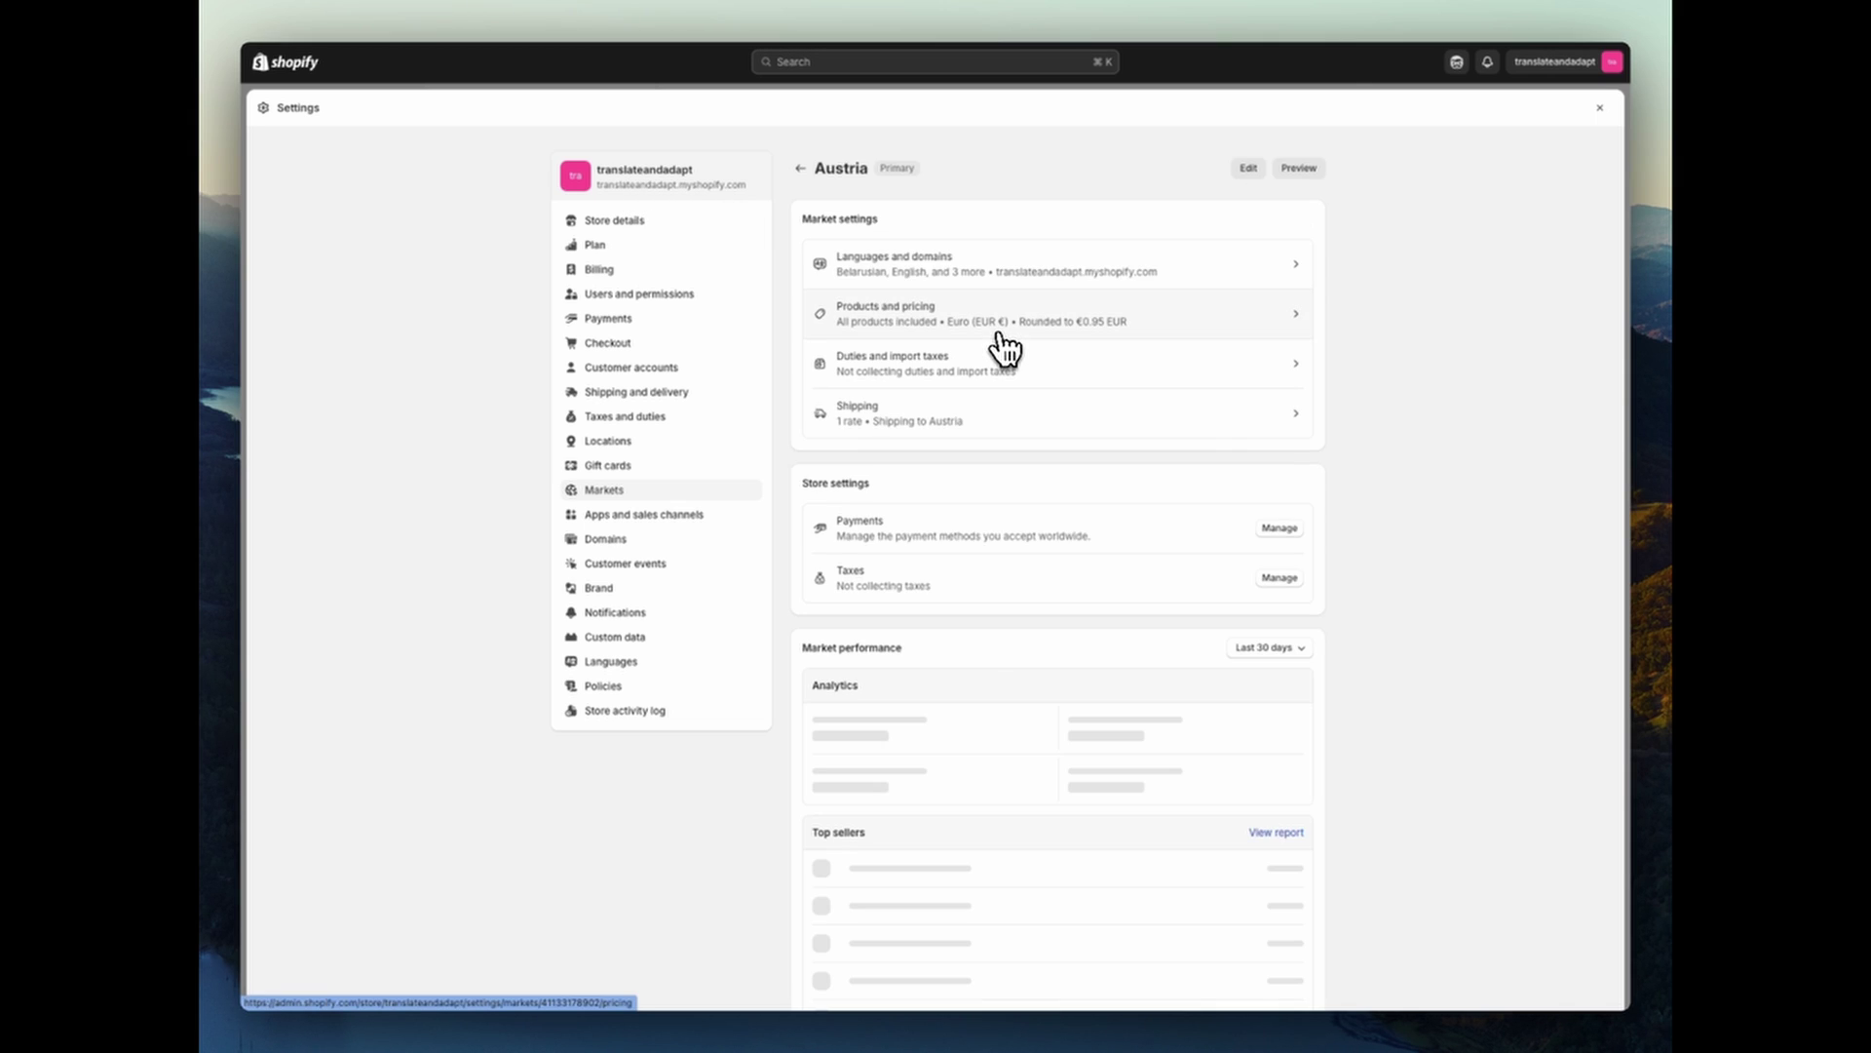
{"action": "left_click", "coordinate": [1009, 280]}
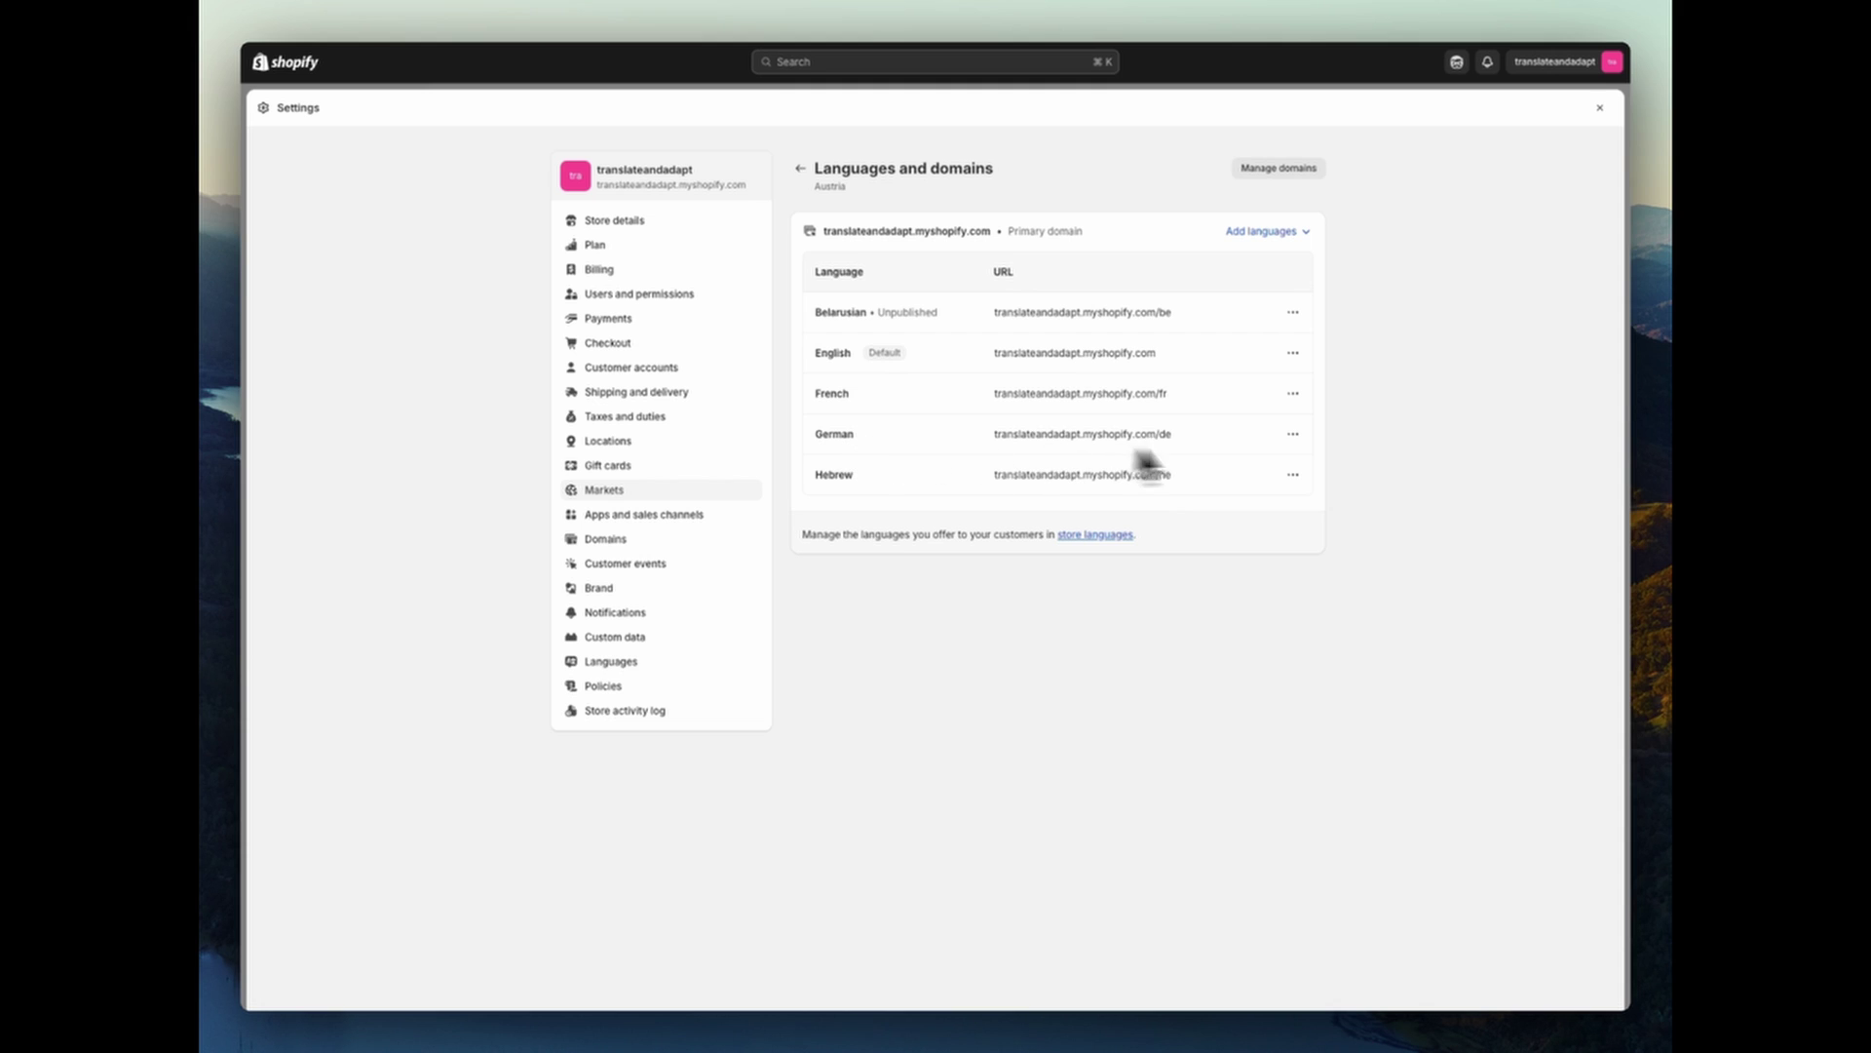
{"action": "left_click", "coordinate": [1292, 434]}
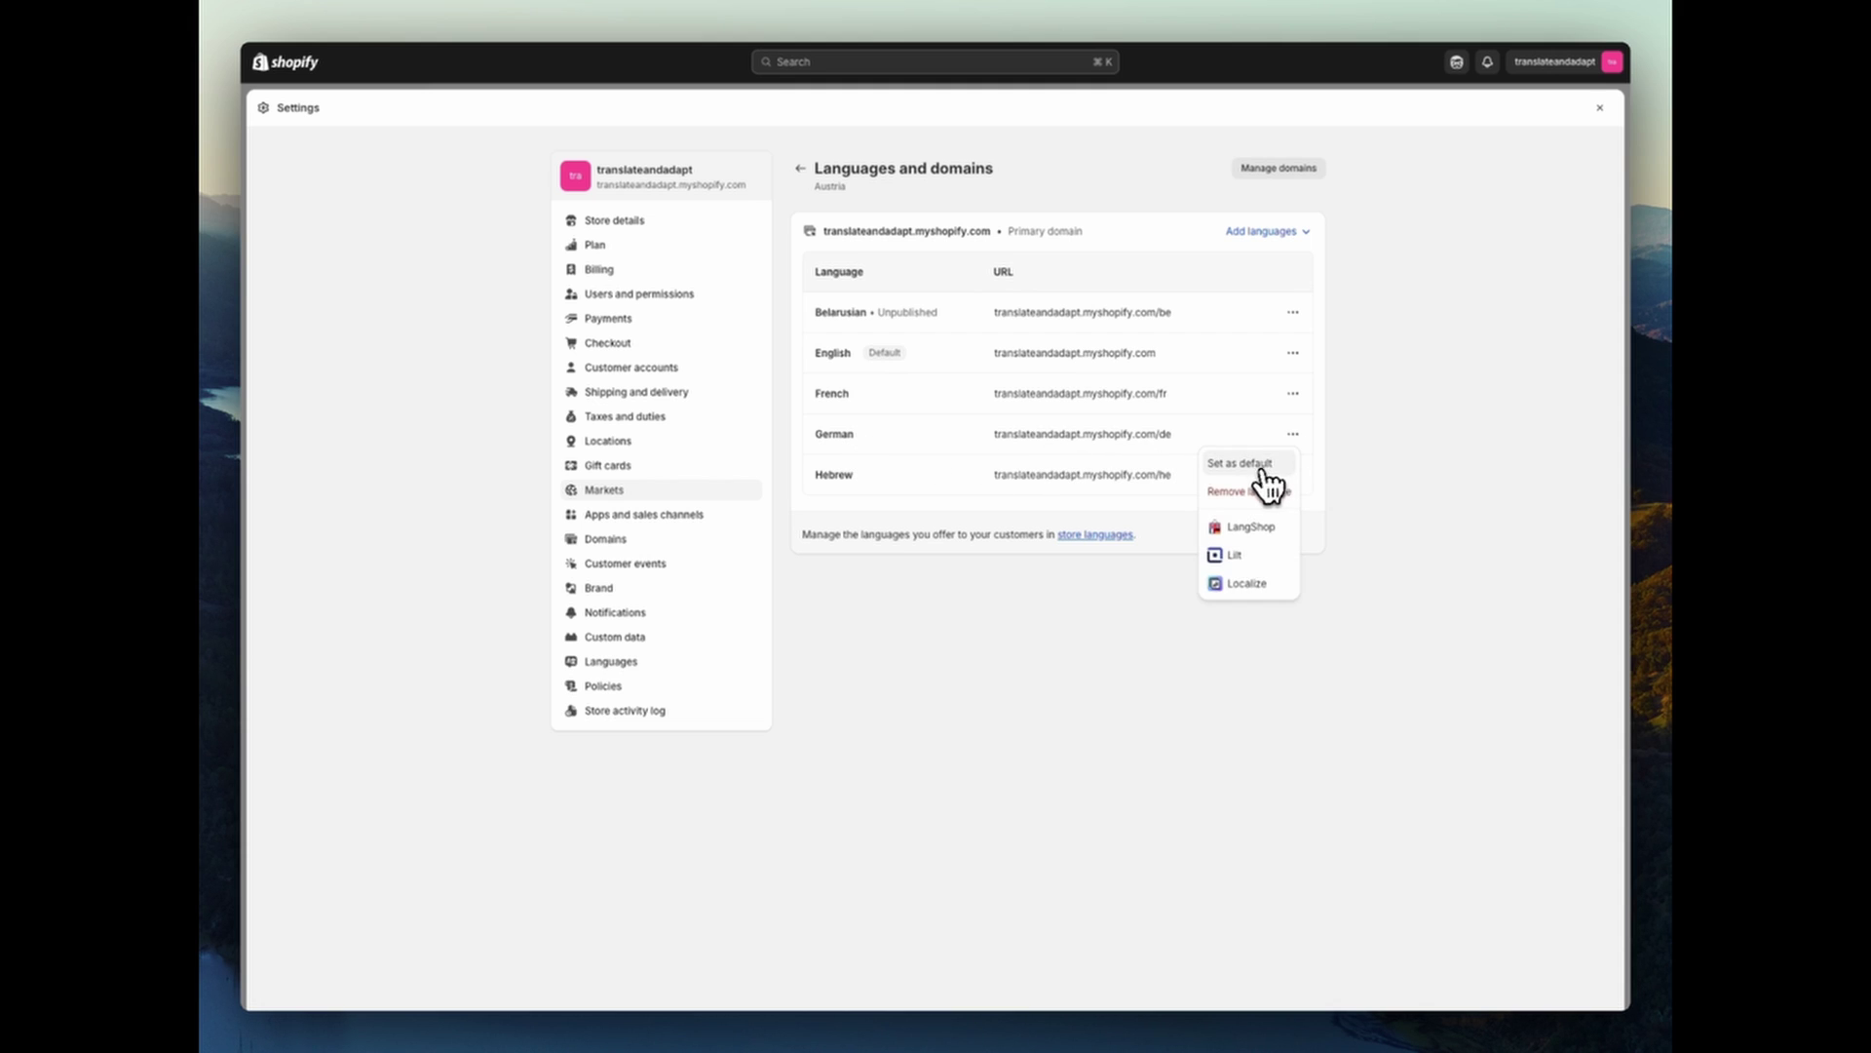
{"action": "left_click", "coordinate": [1257, 465]}
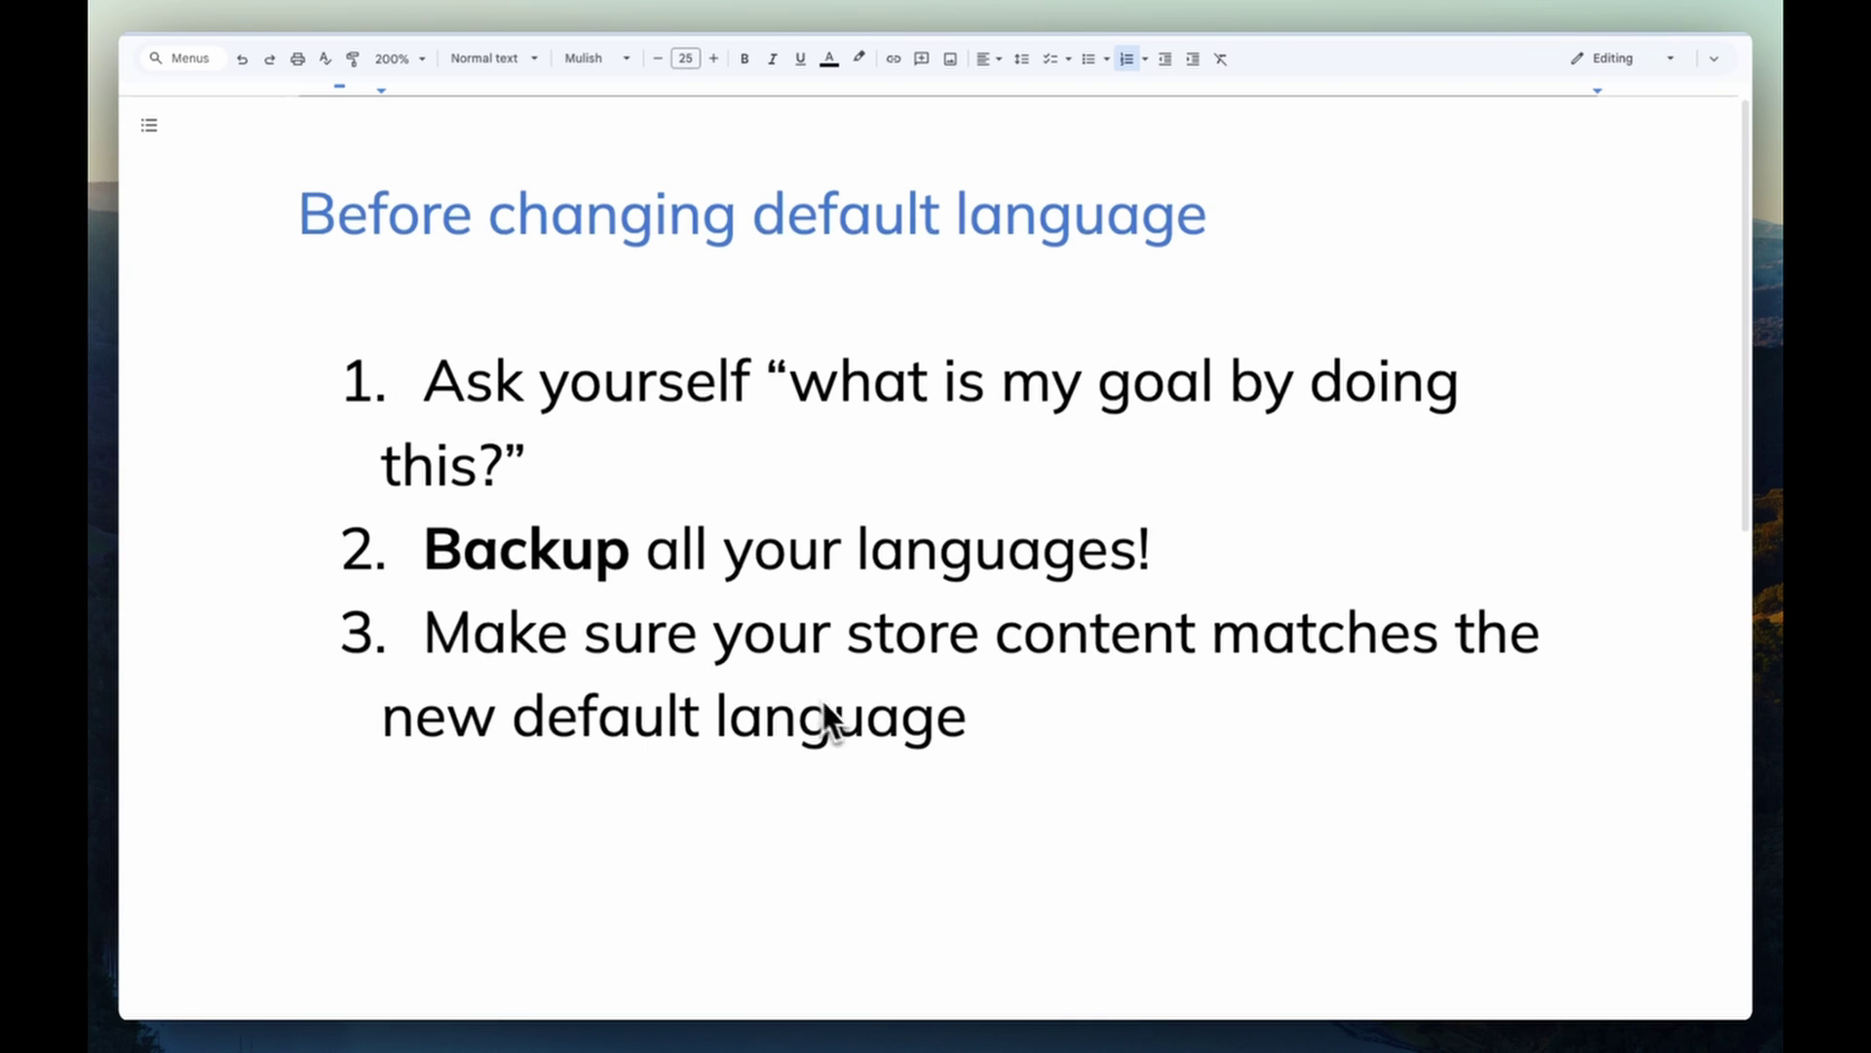
{"action": "left_click", "coordinate": [1201, 553]}
{"action": "type", "text": "Automatically"}
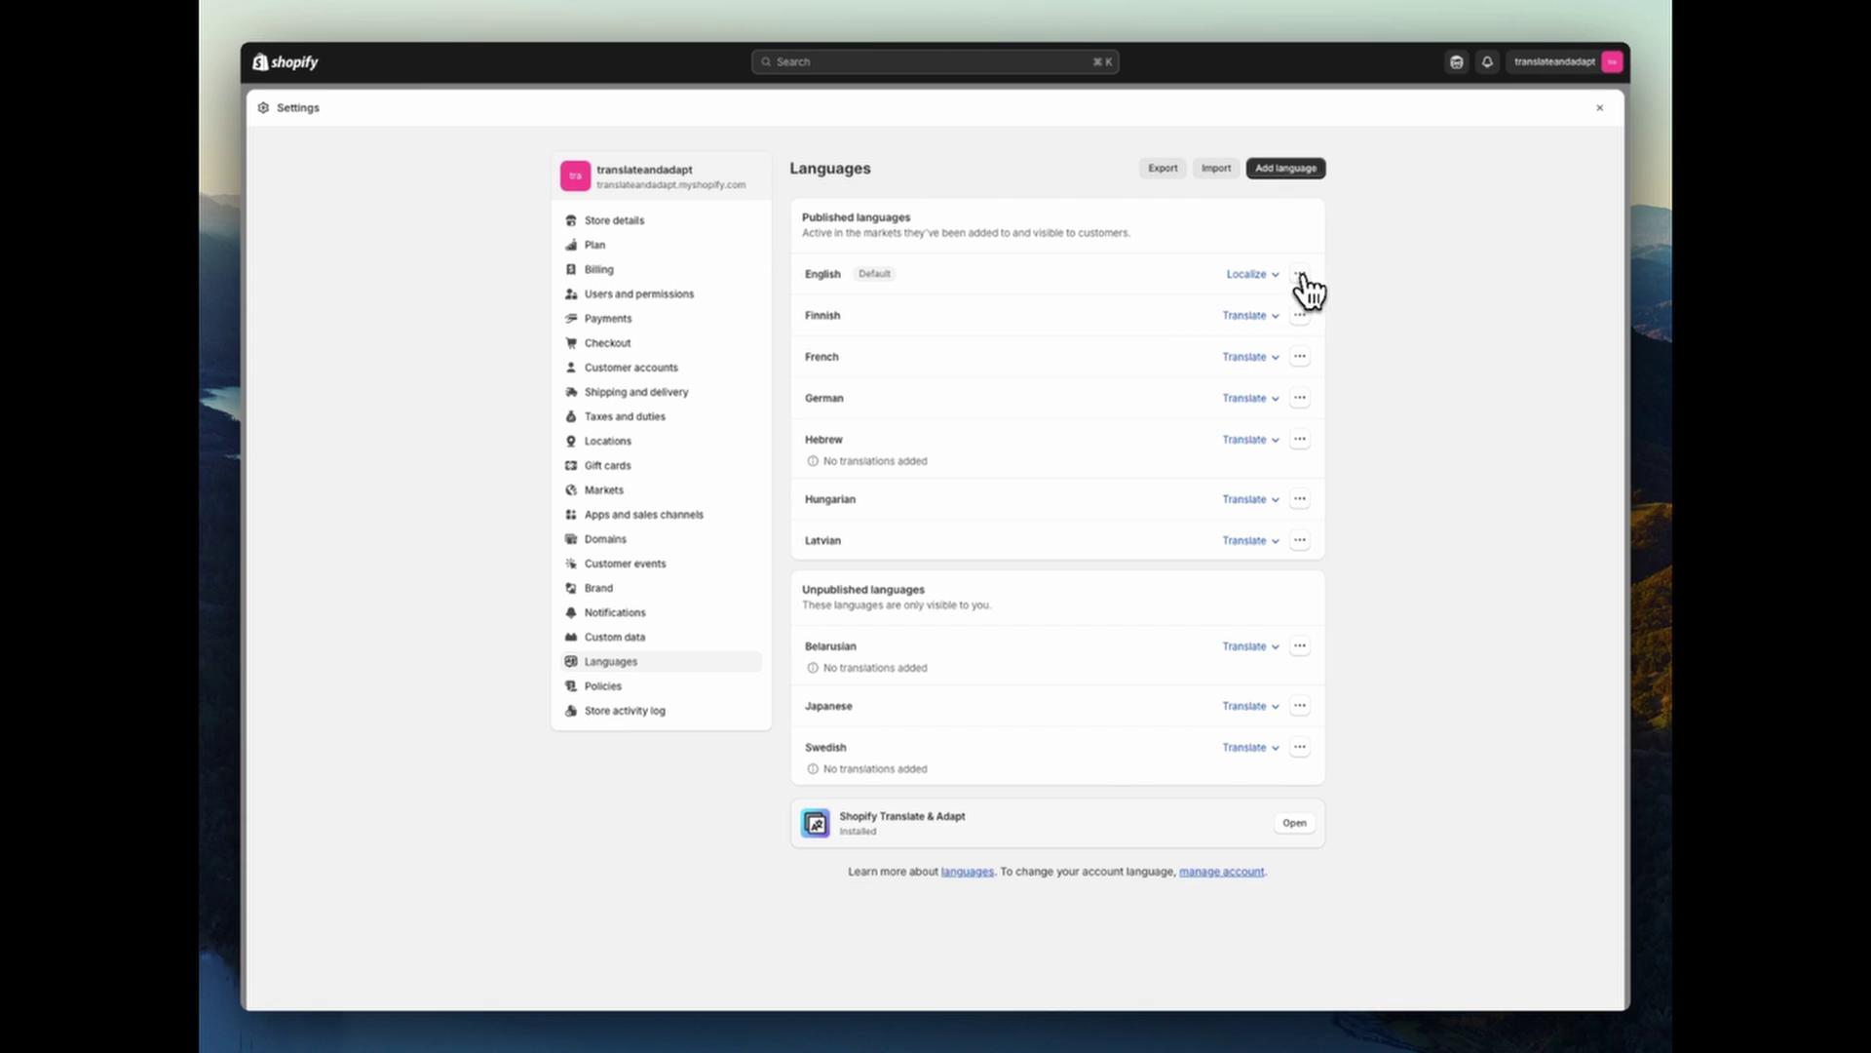
{"action": "left_click", "coordinate": [1299, 273]}
{"action": "left_click", "coordinate": [1299, 307]}
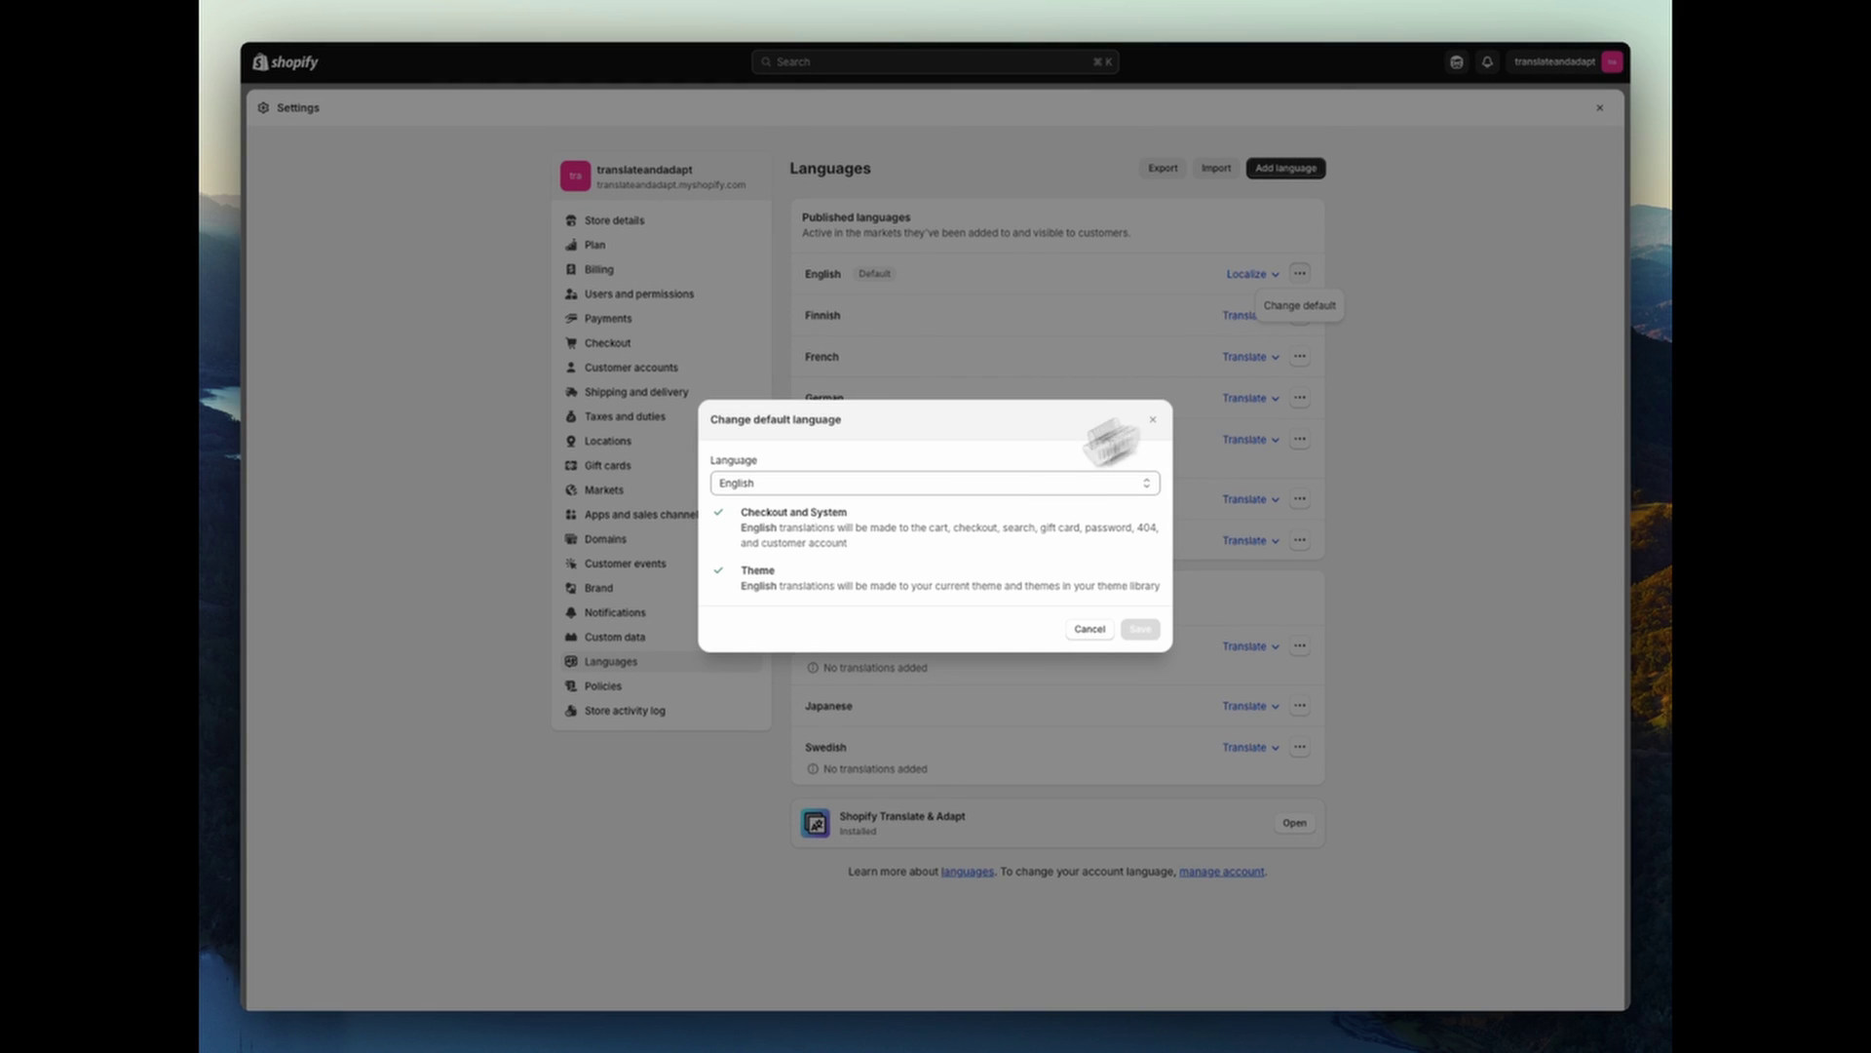
{"action": "left_click", "coordinate": [877, 486]}
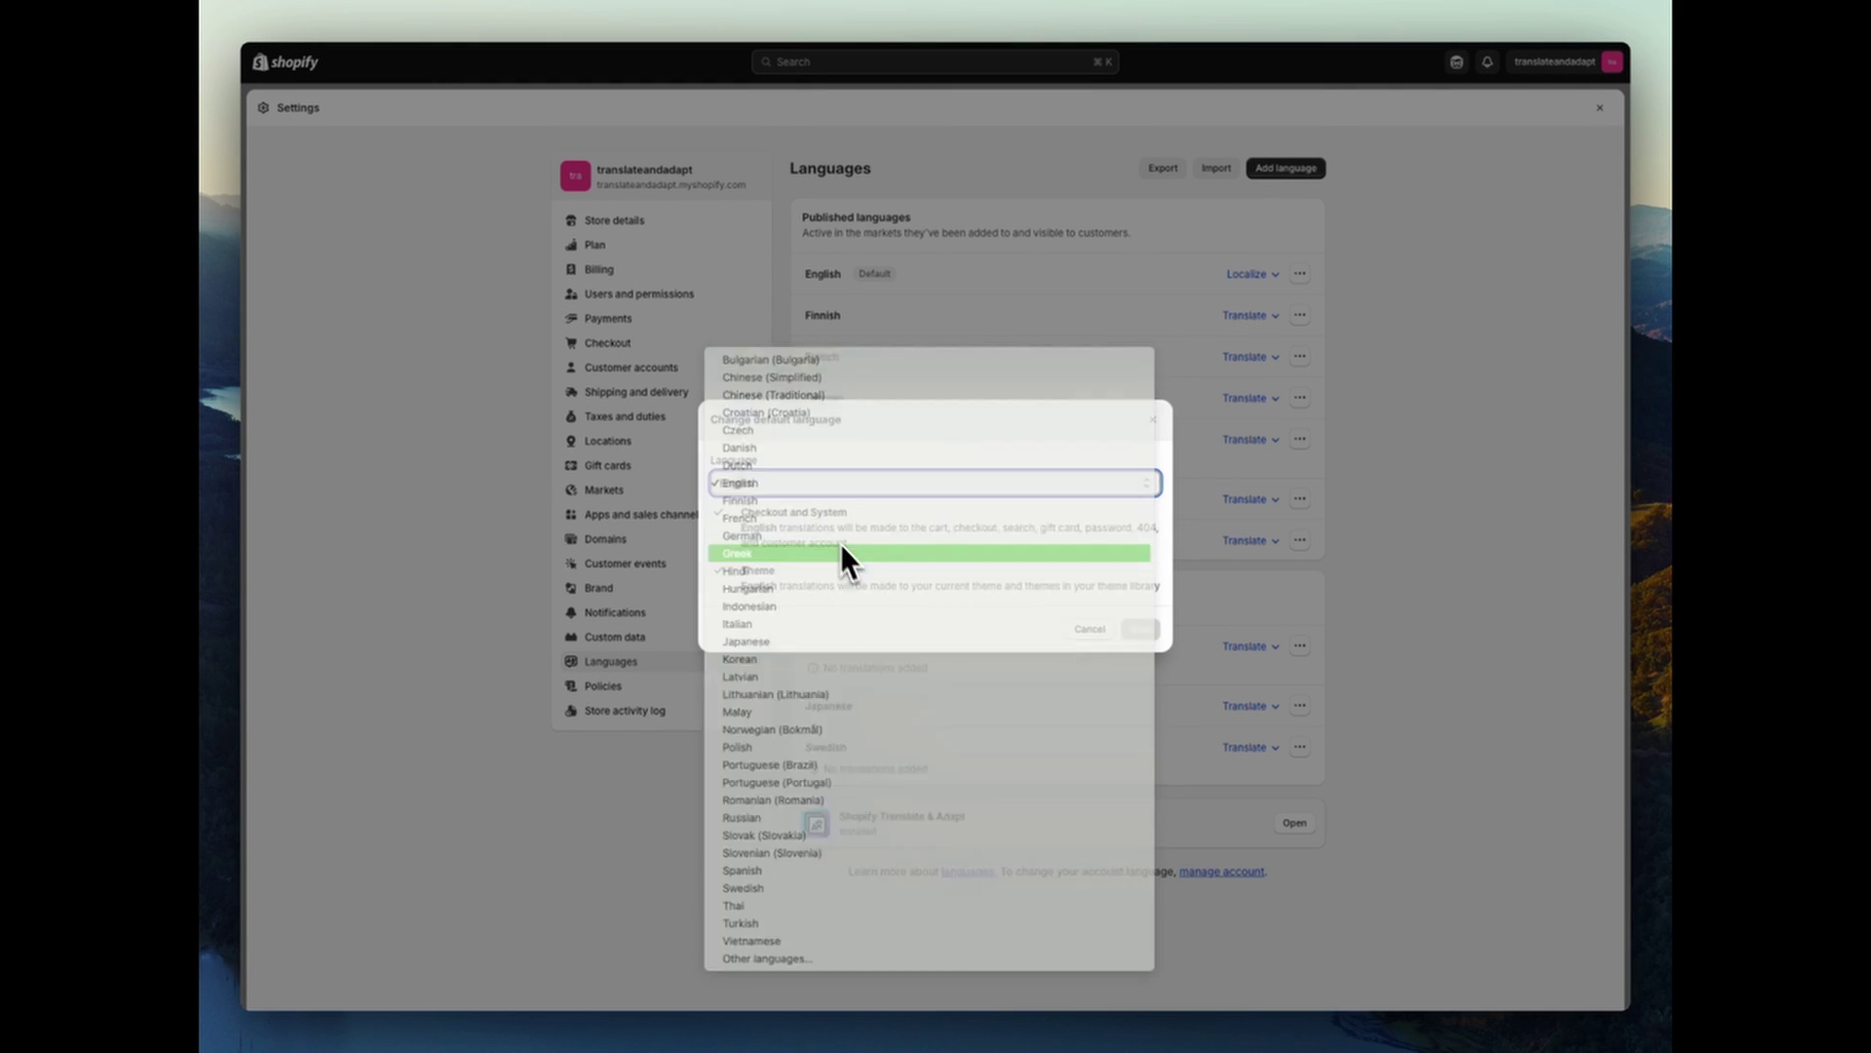
{"action": "left_click", "coordinate": [840, 537]}
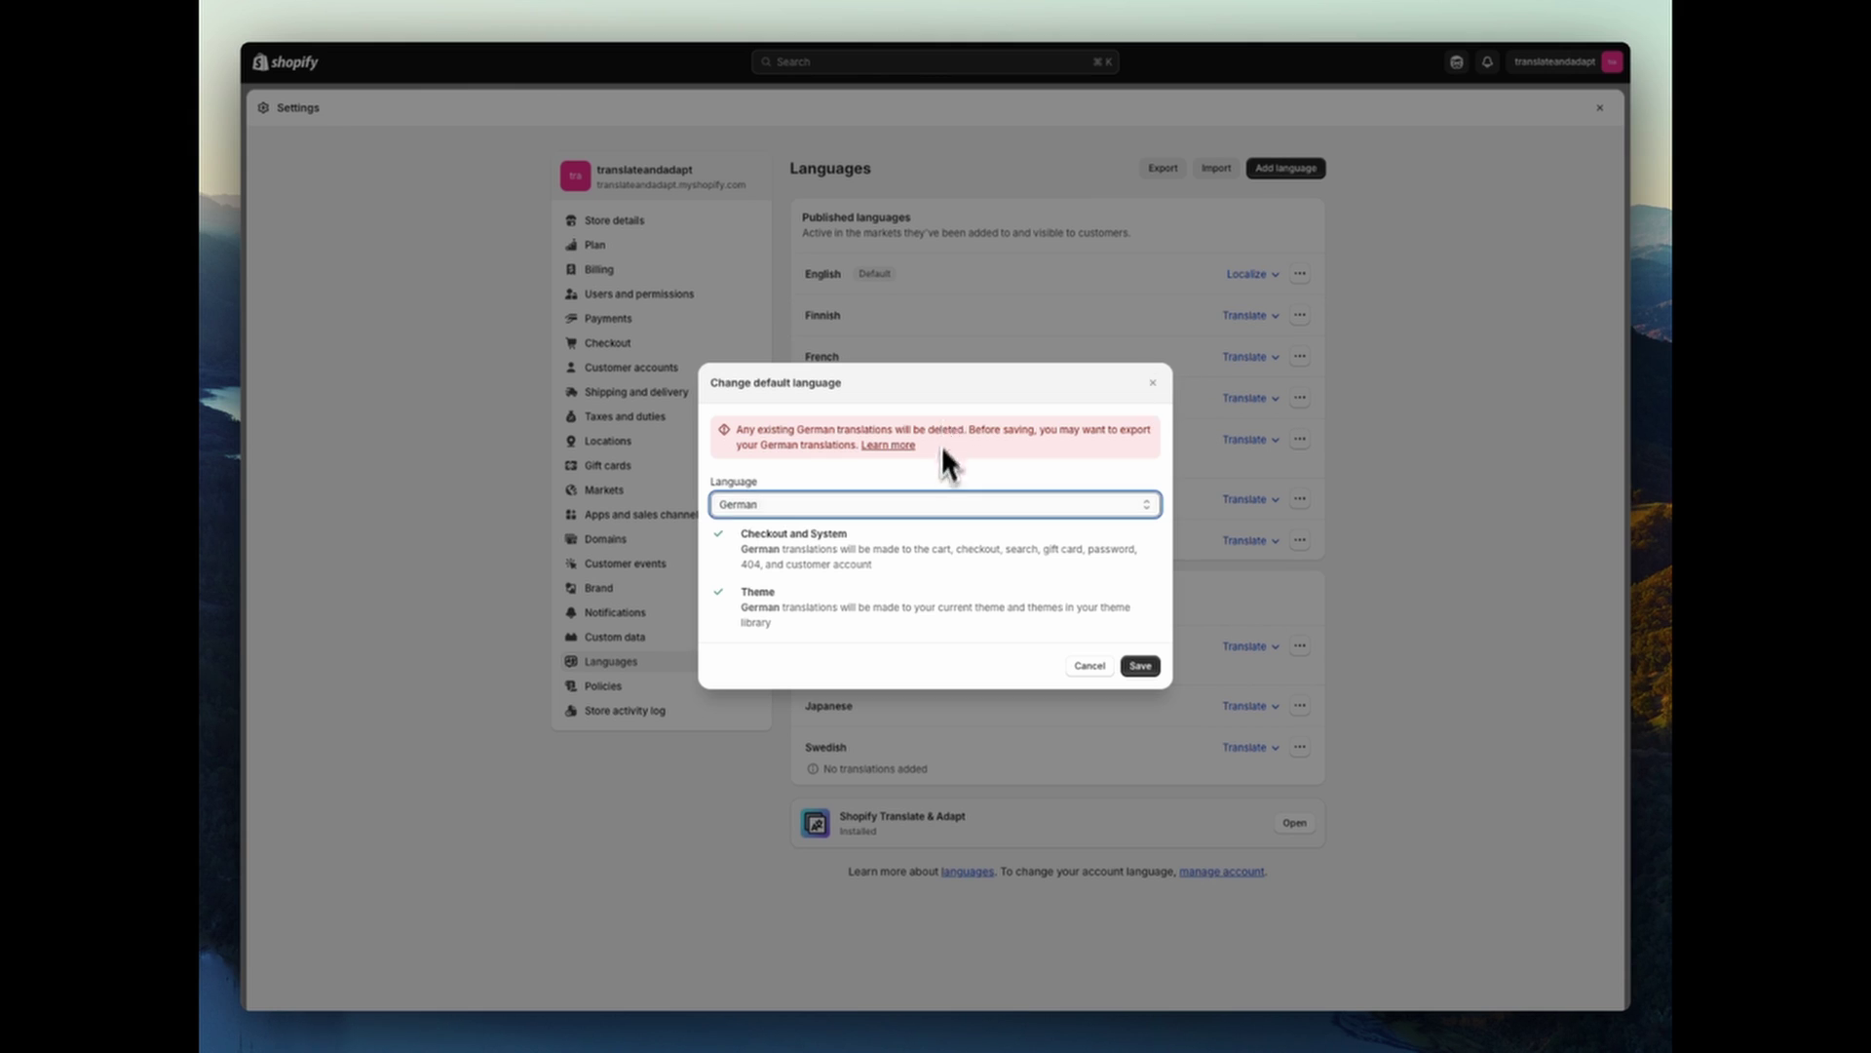
{"action": "left_click", "coordinate": [742, 536]}
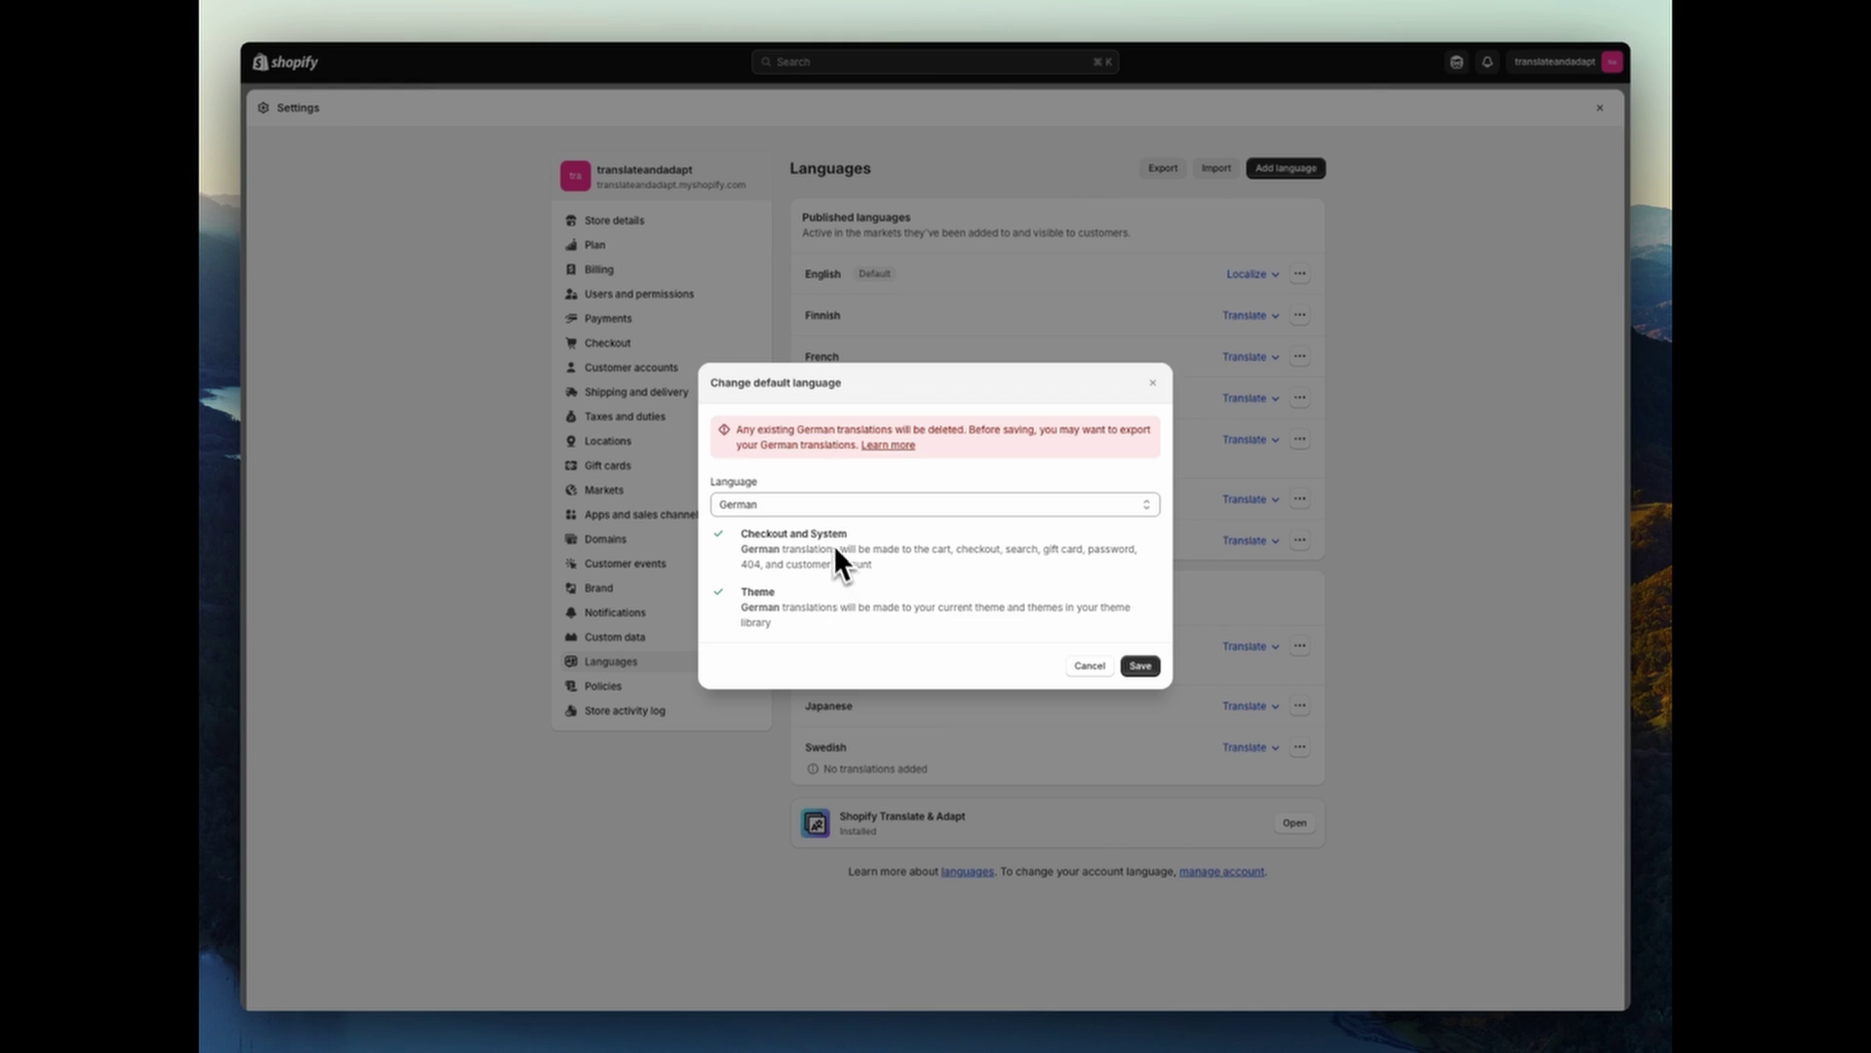
{"action": "left_click", "coordinate": [813, 507]}
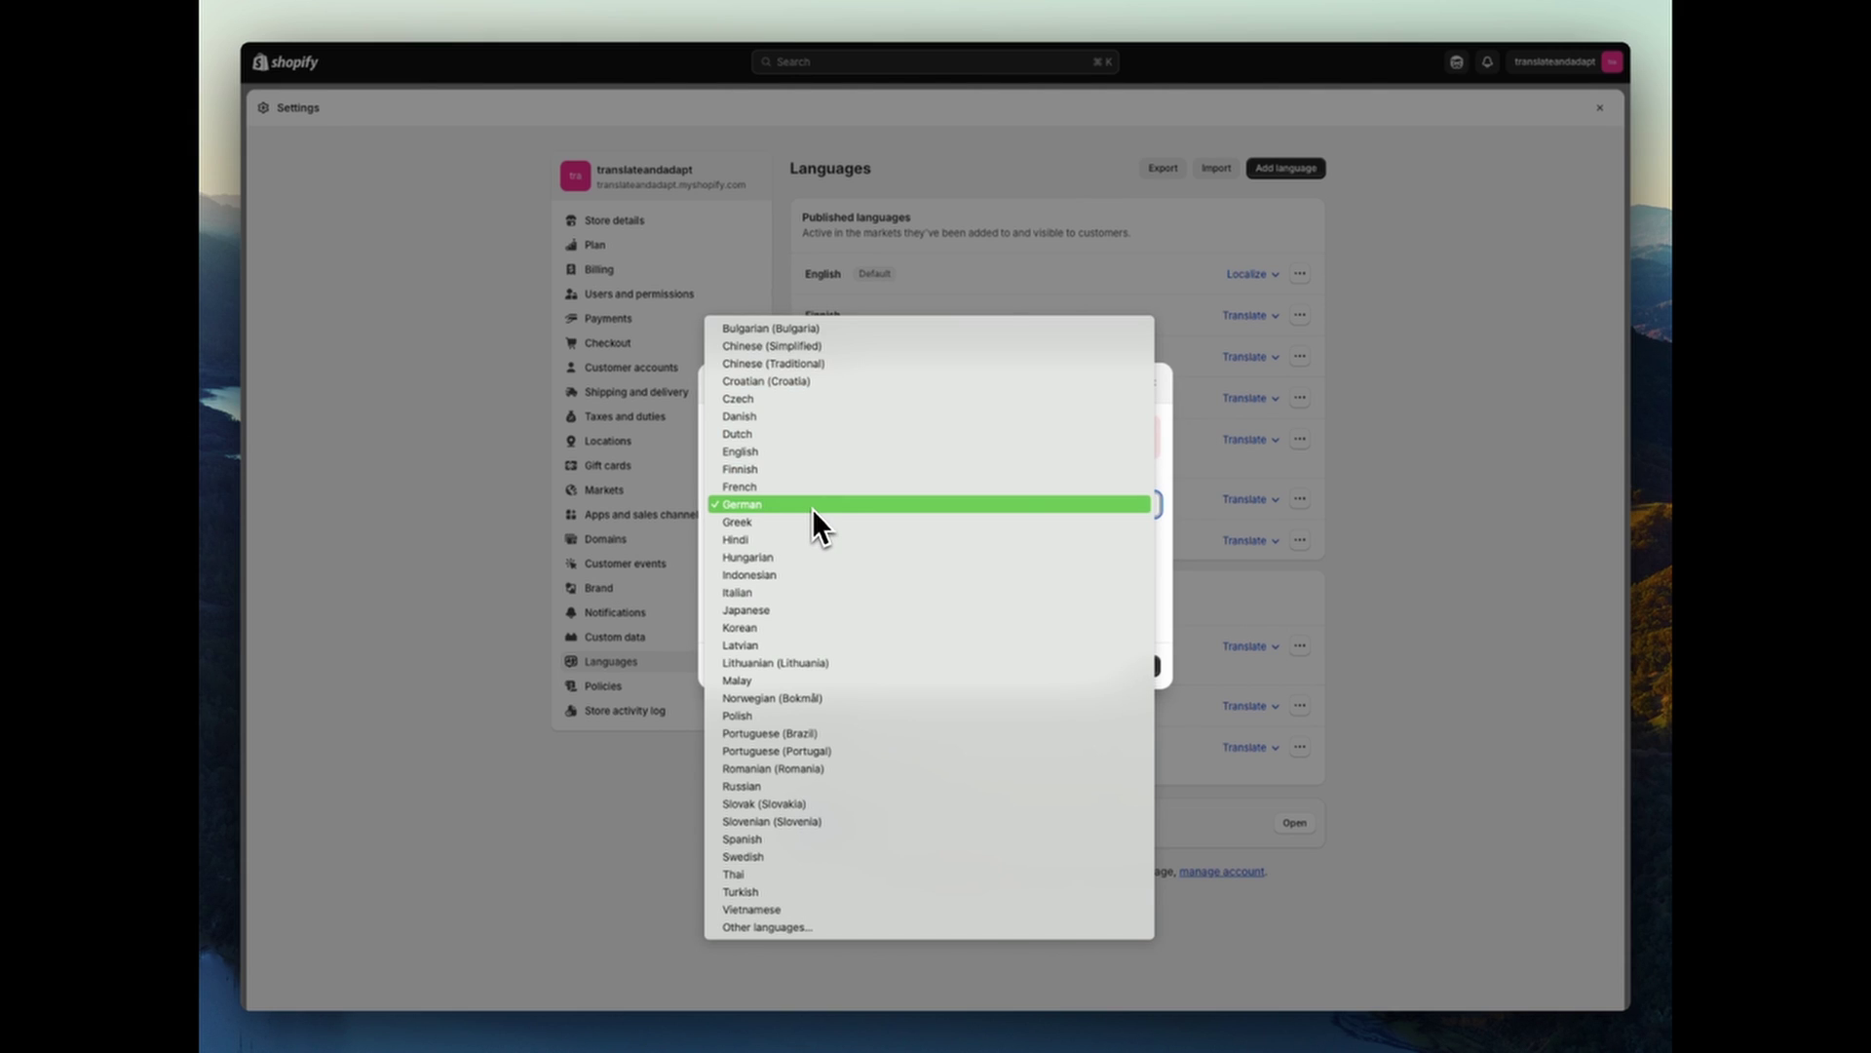
{"action": "left_click", "coordinate": [813, 507]}
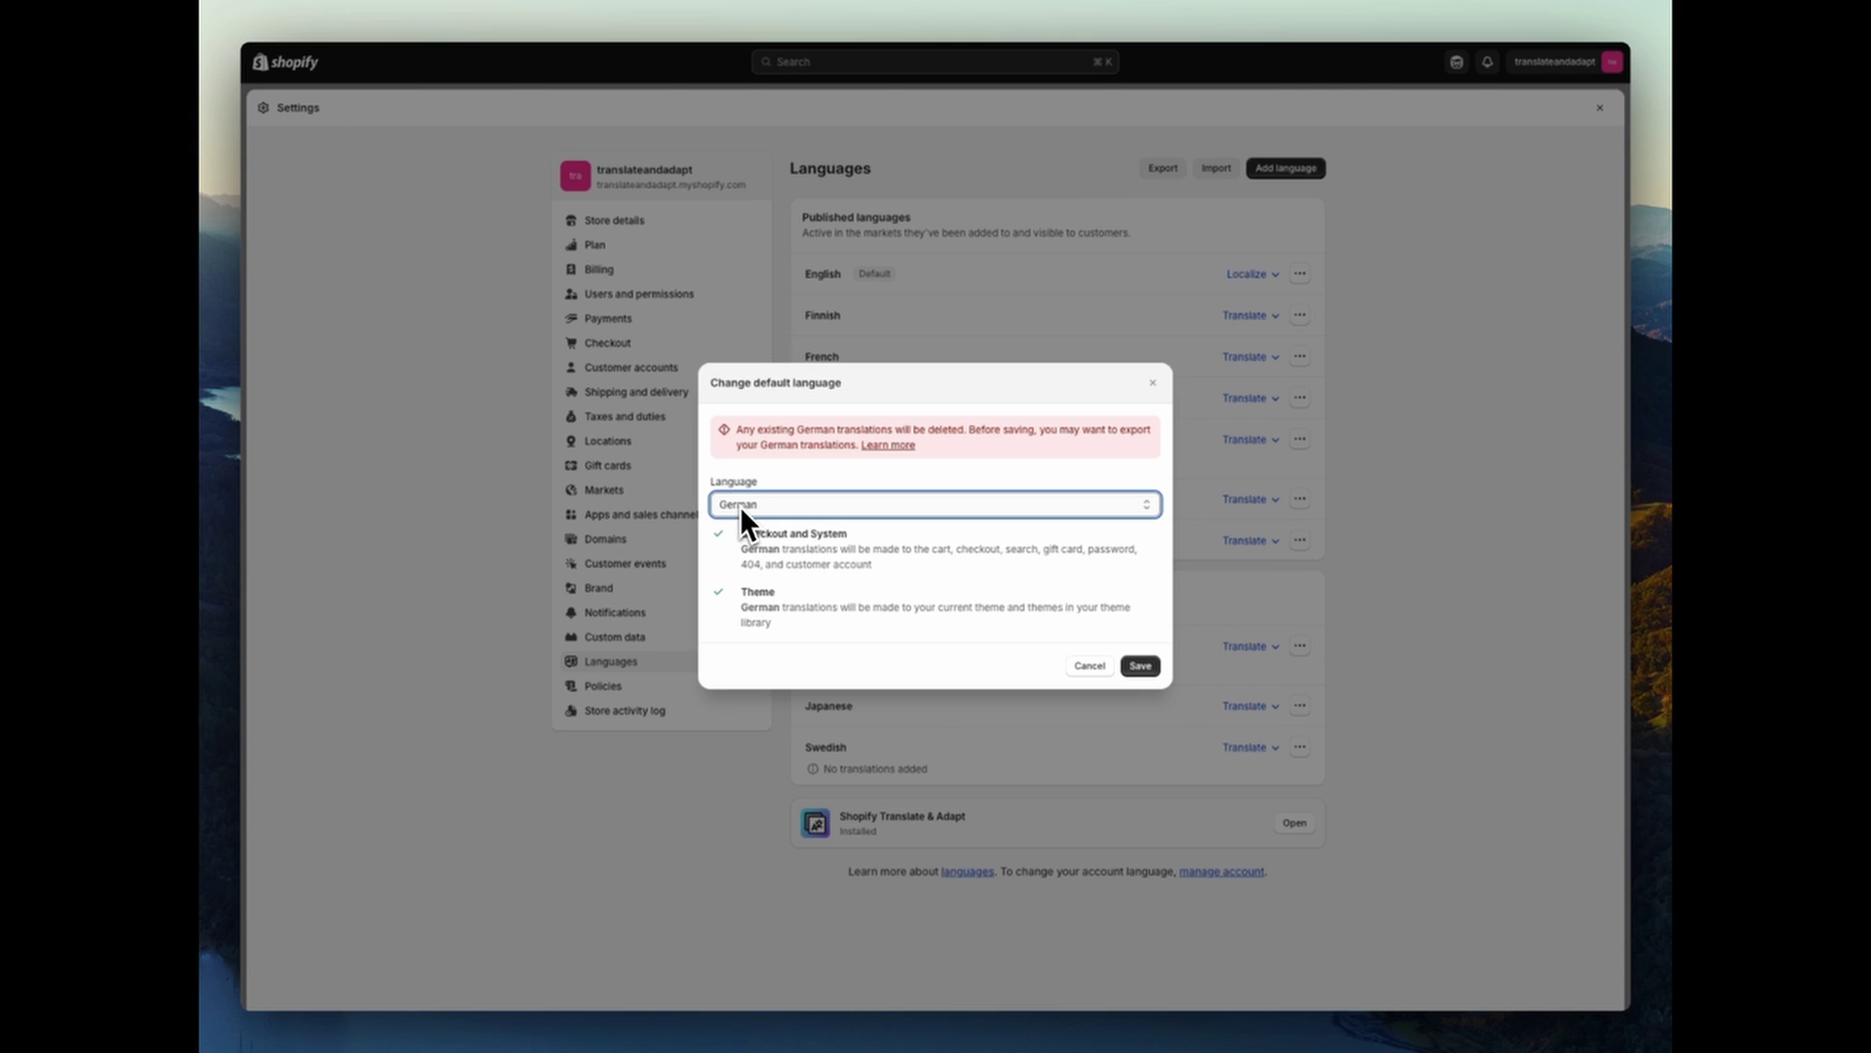
{"action": "left_click", "coordinate": [1154, 384]}
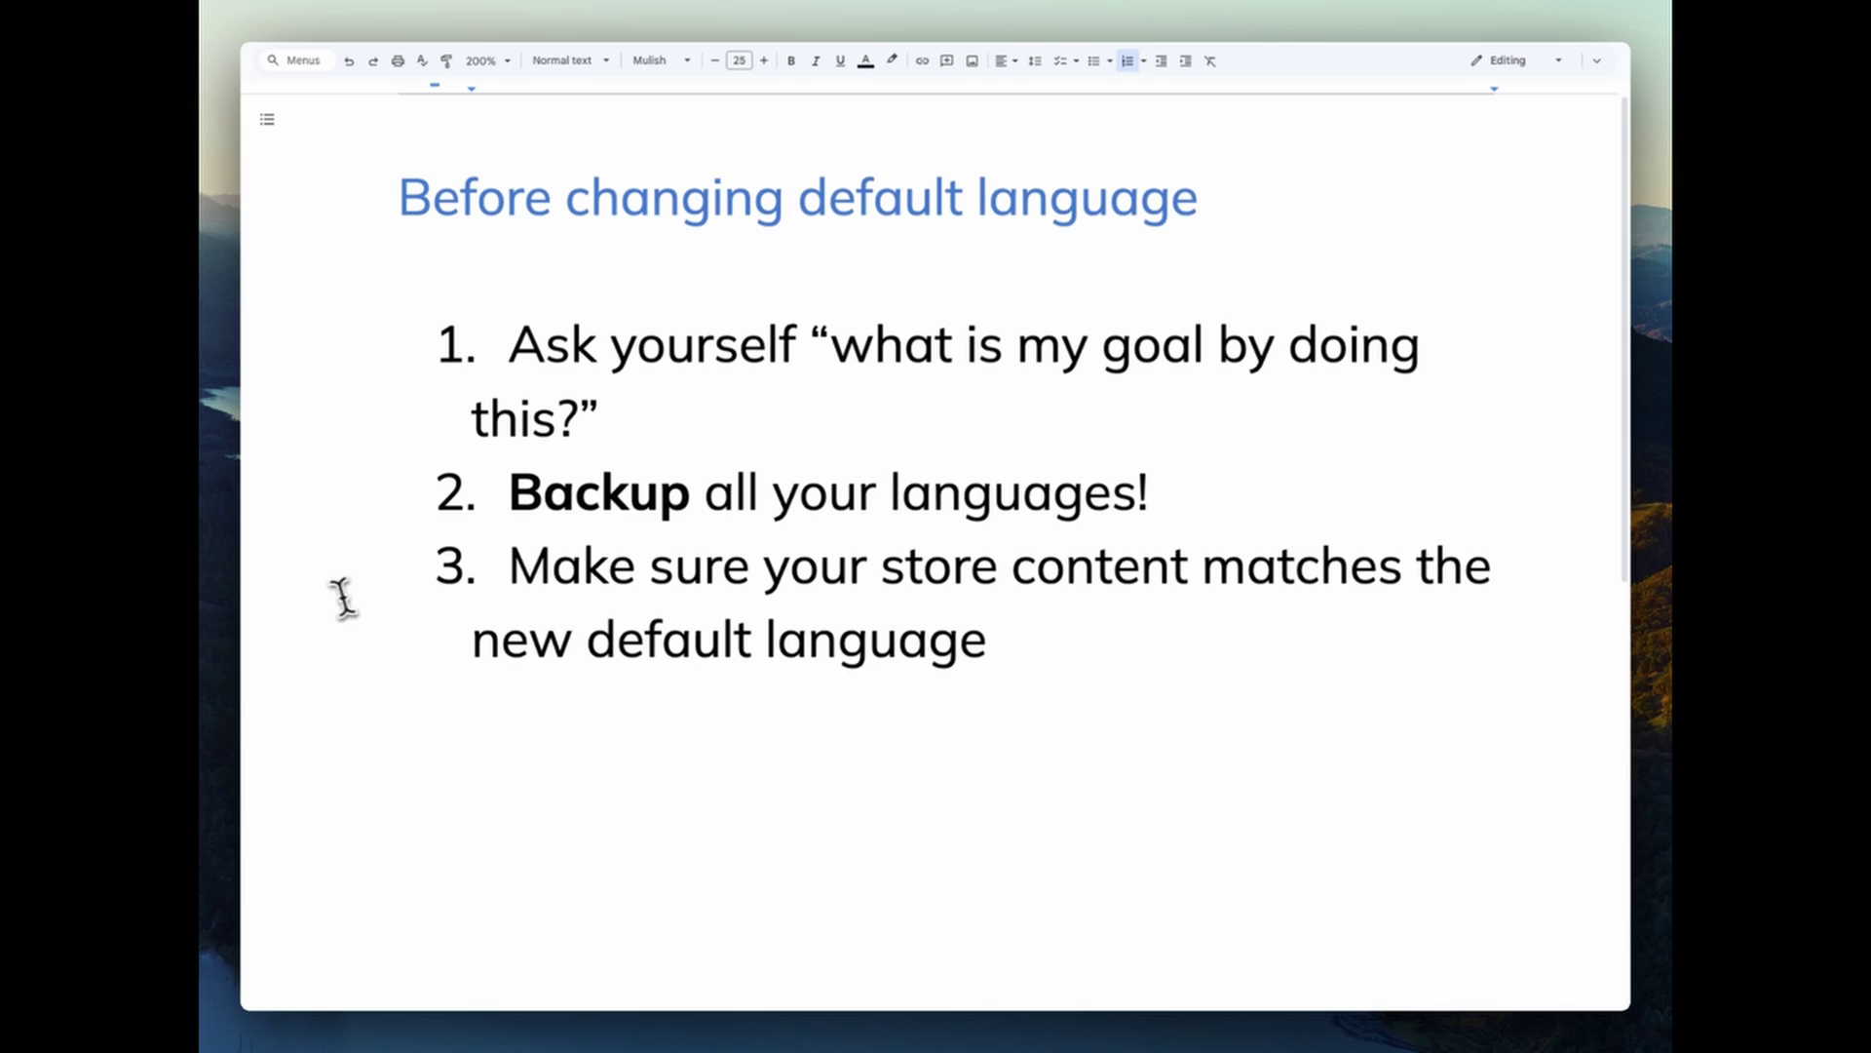
{"action": "left_click_drag", "start_coordinate": [532, 575], "coordinate": [1040, 618]}
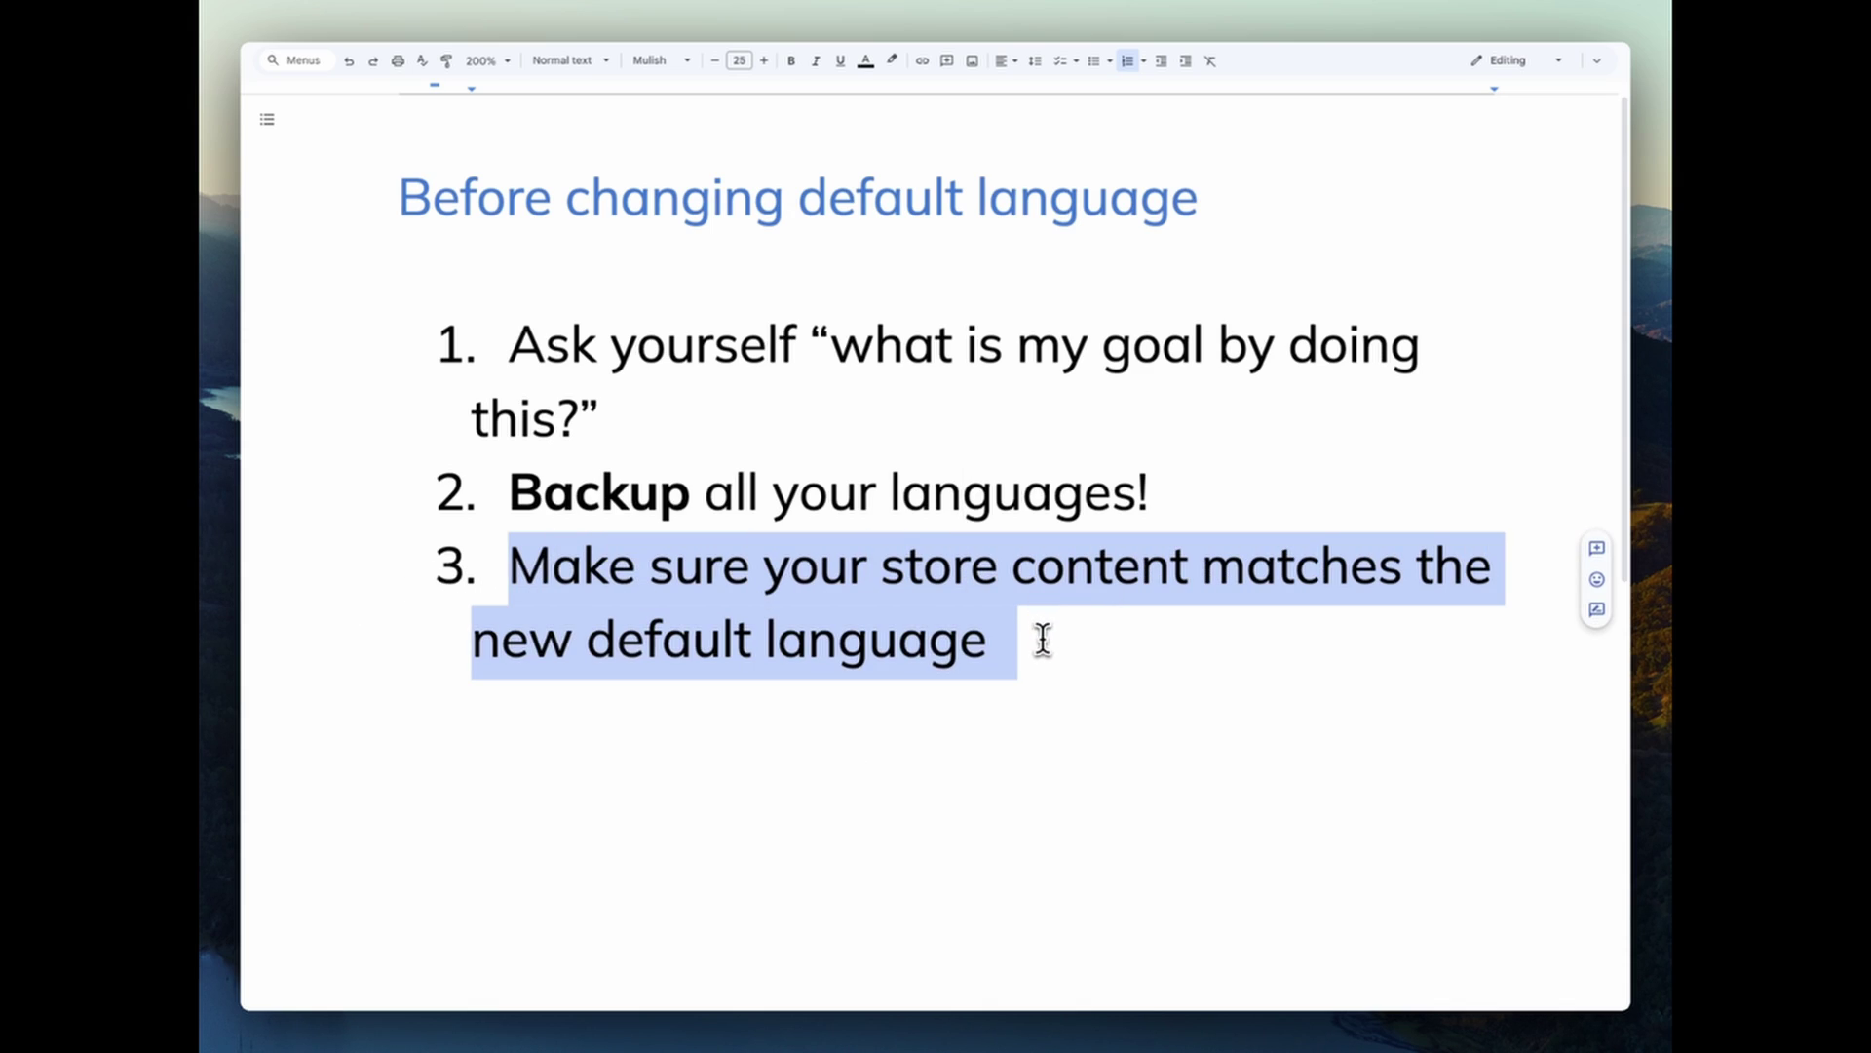
{"action": "left_click", "coordinate": [1035, 640]}
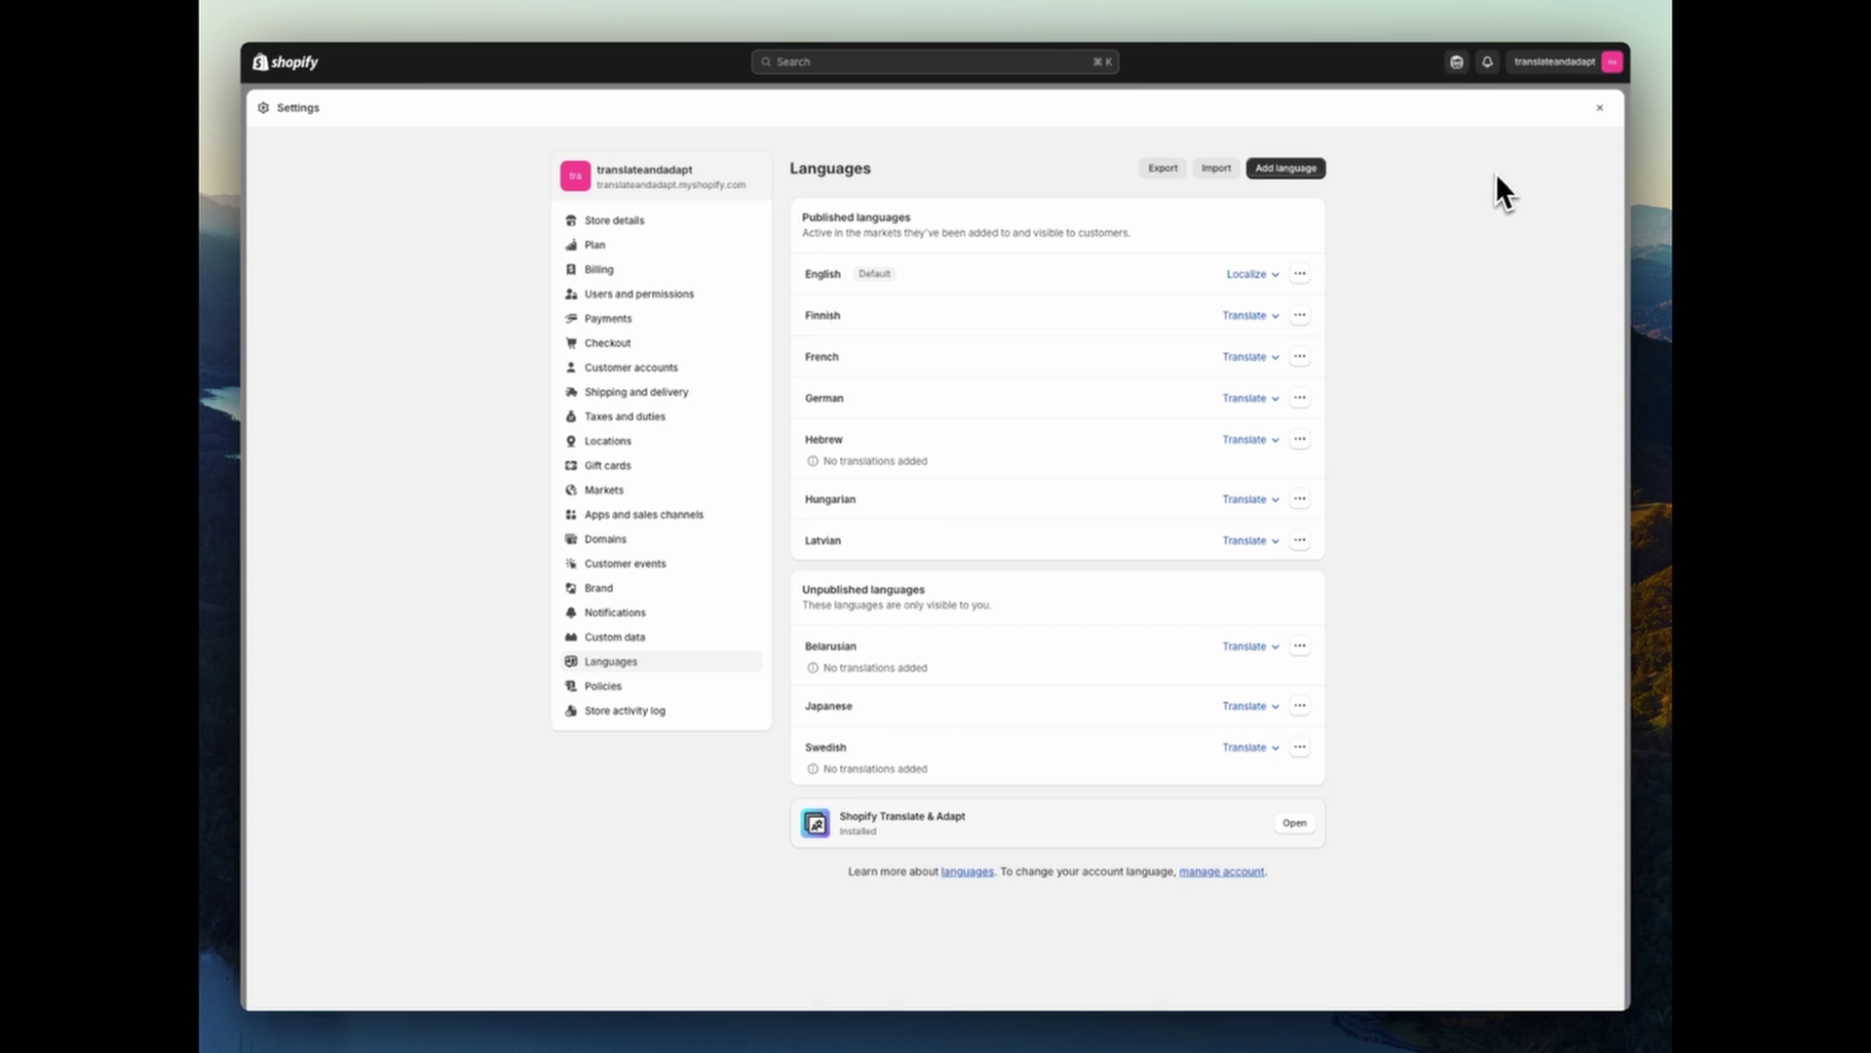
{"action": "left_click", "coordinate": [1598, 108]}
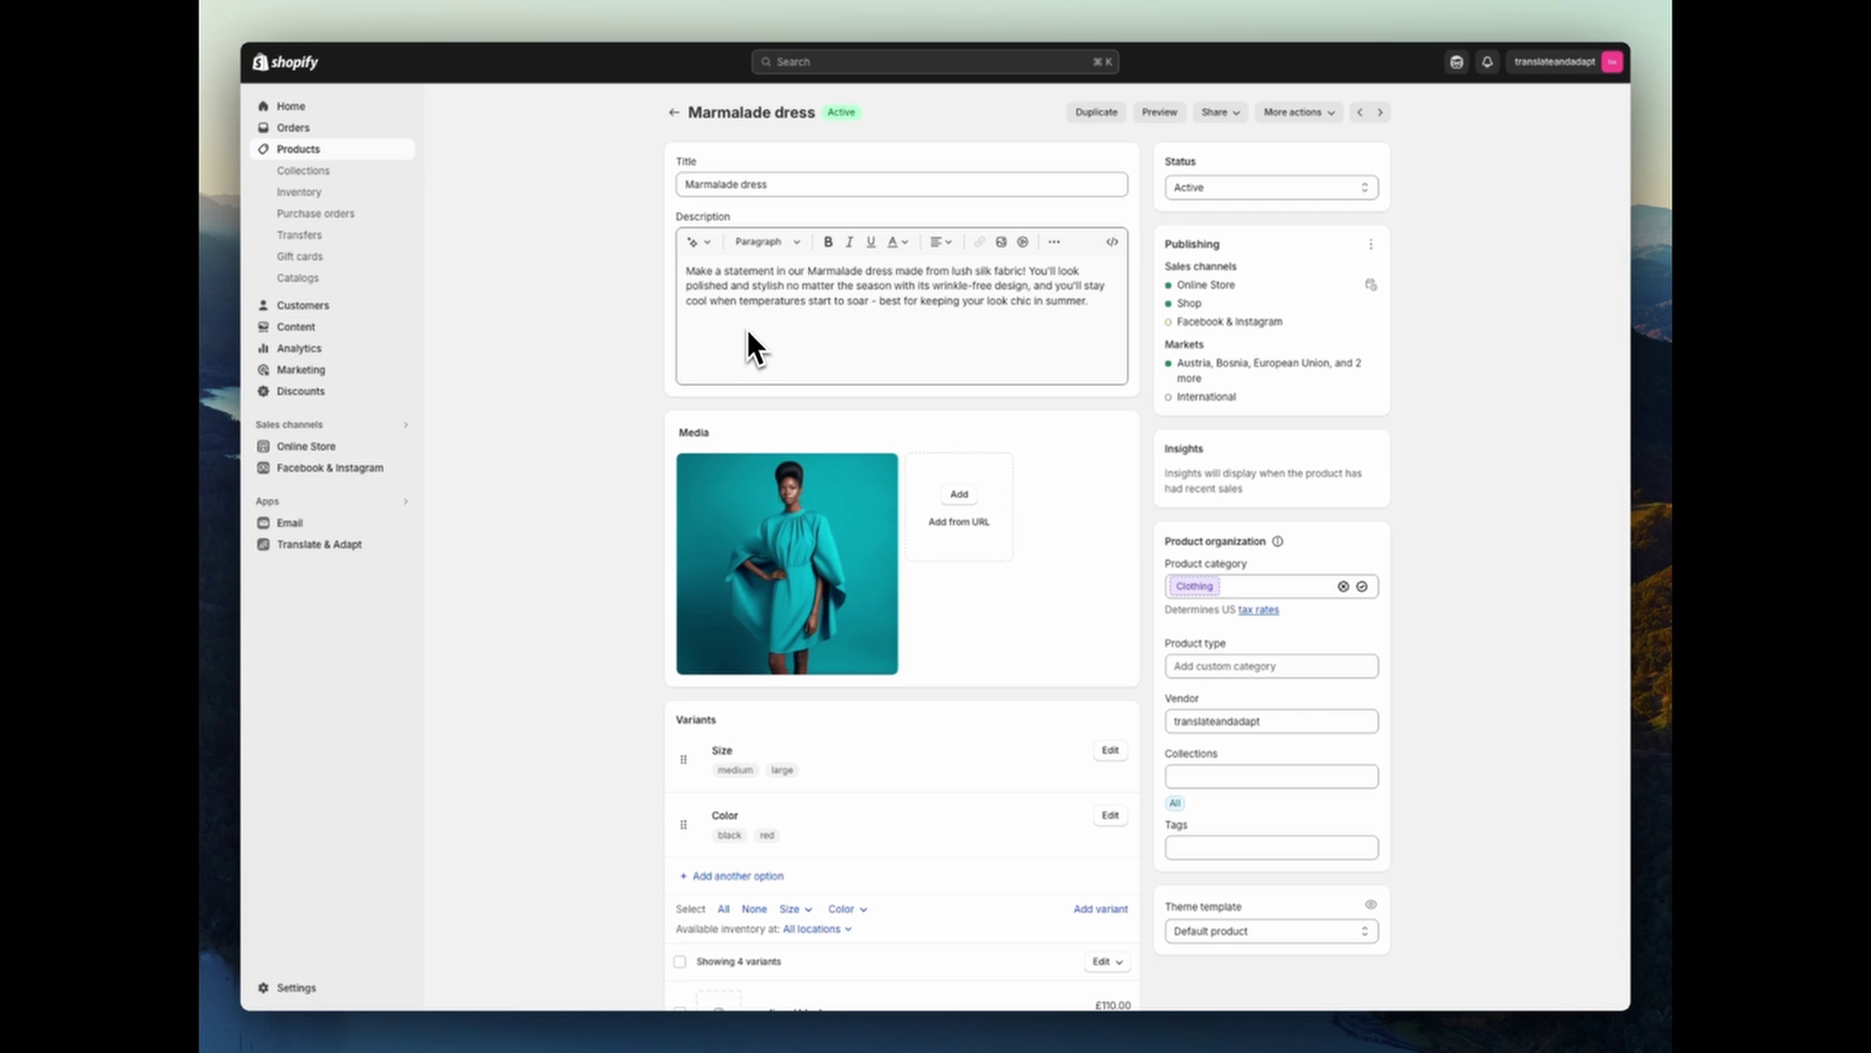
{"action": "left_click", "coordinate": [1275, 114]}
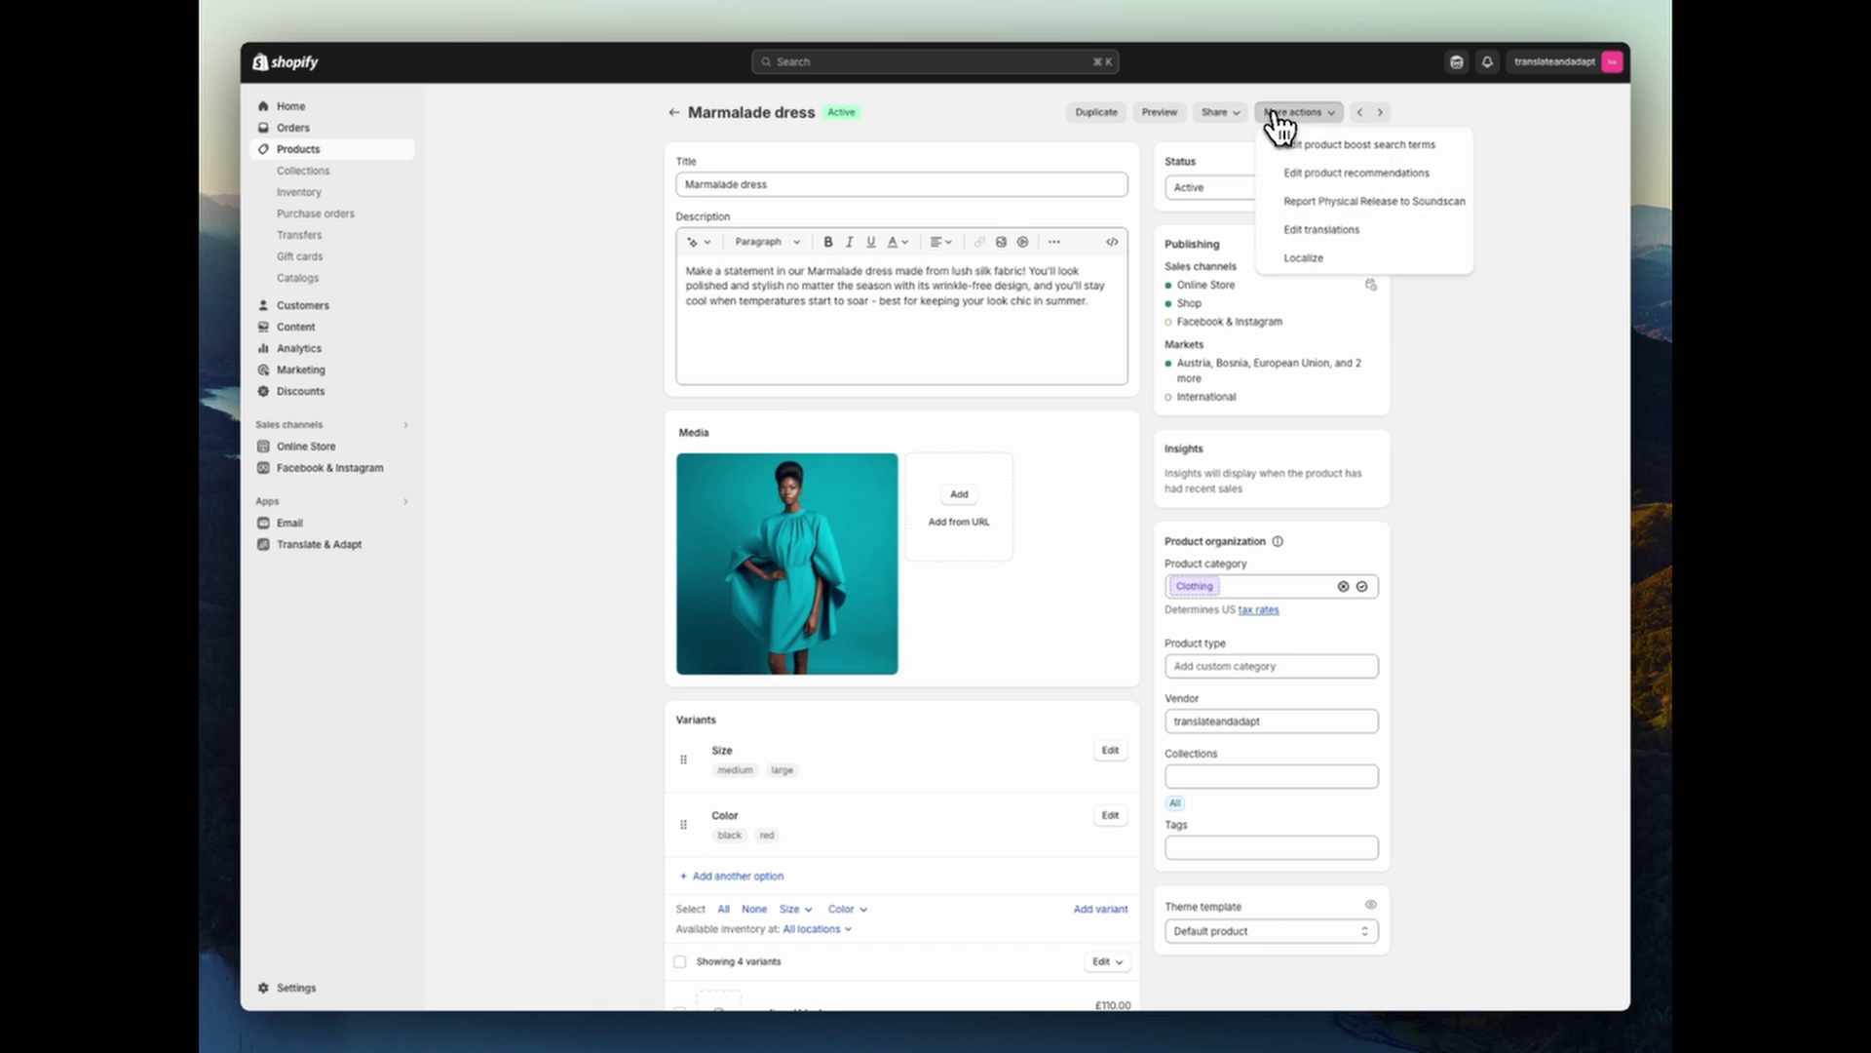
{"action": "left_click", "coordinate": [1304, 257]}
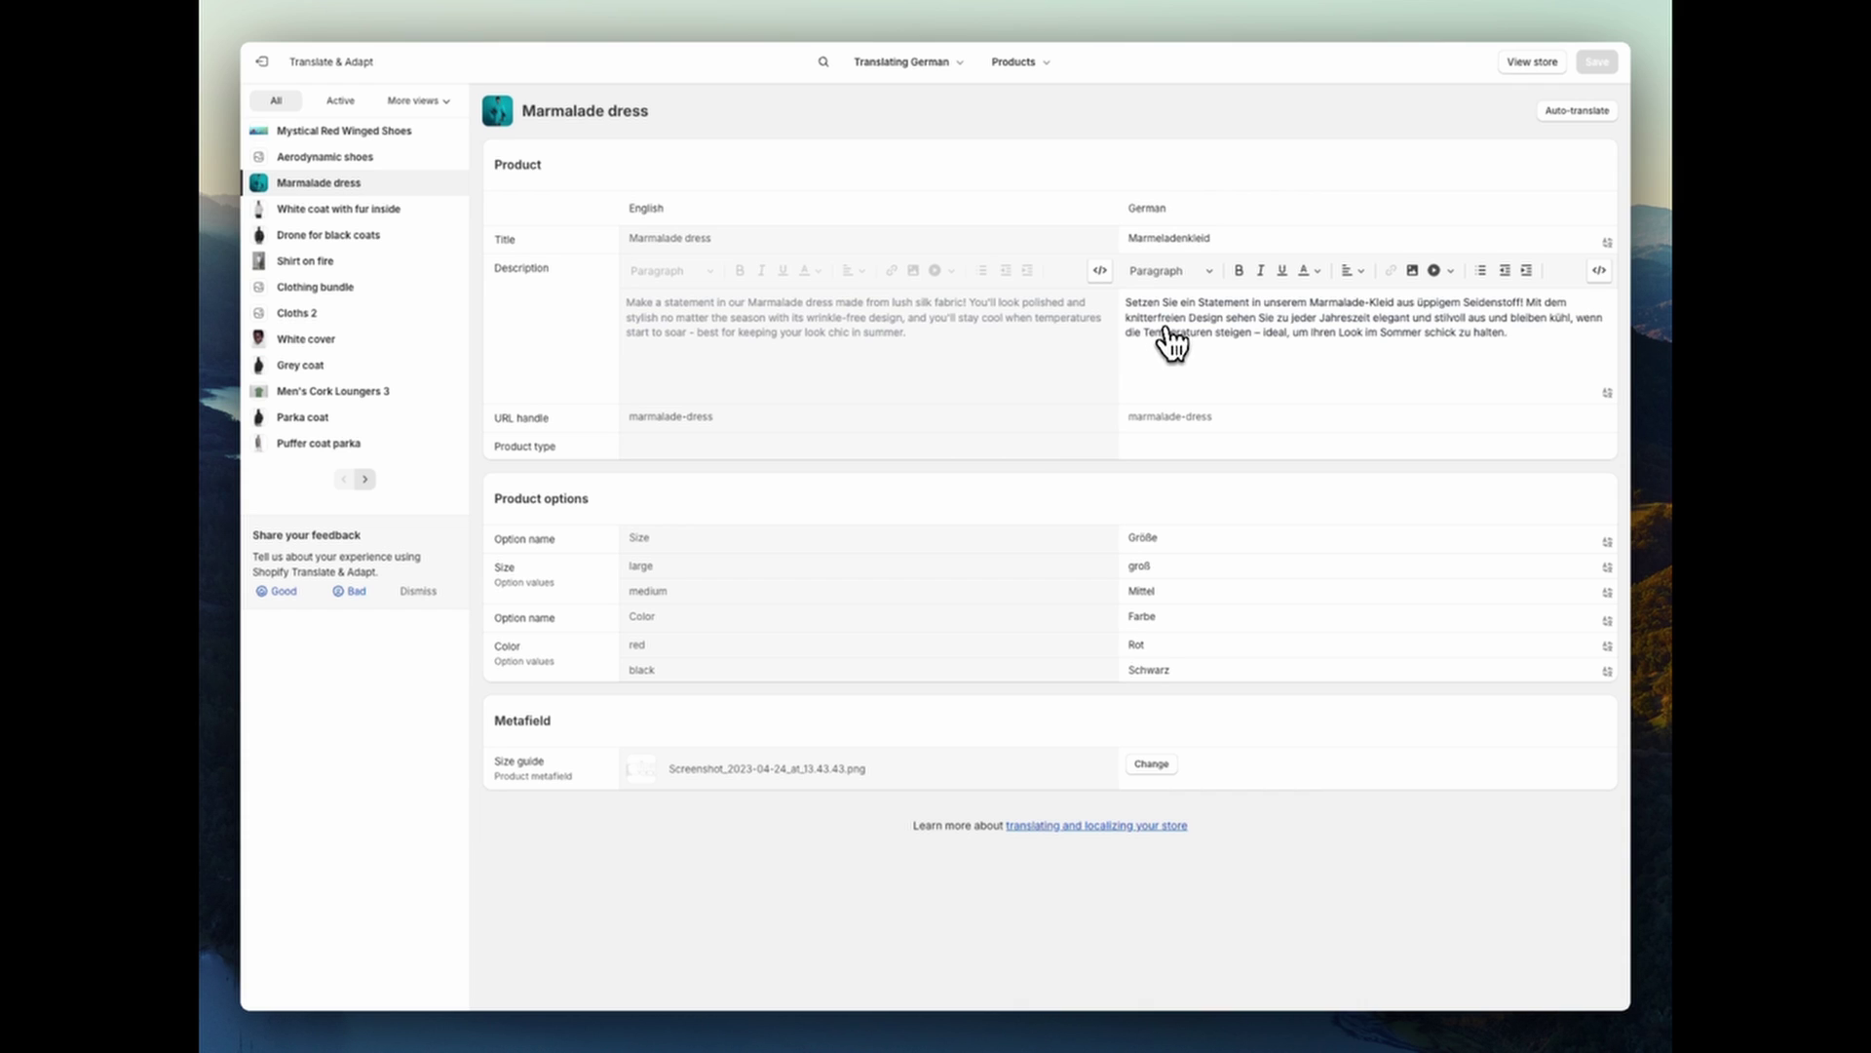
{"action": "left_click", "coordinate": [261, 61]}
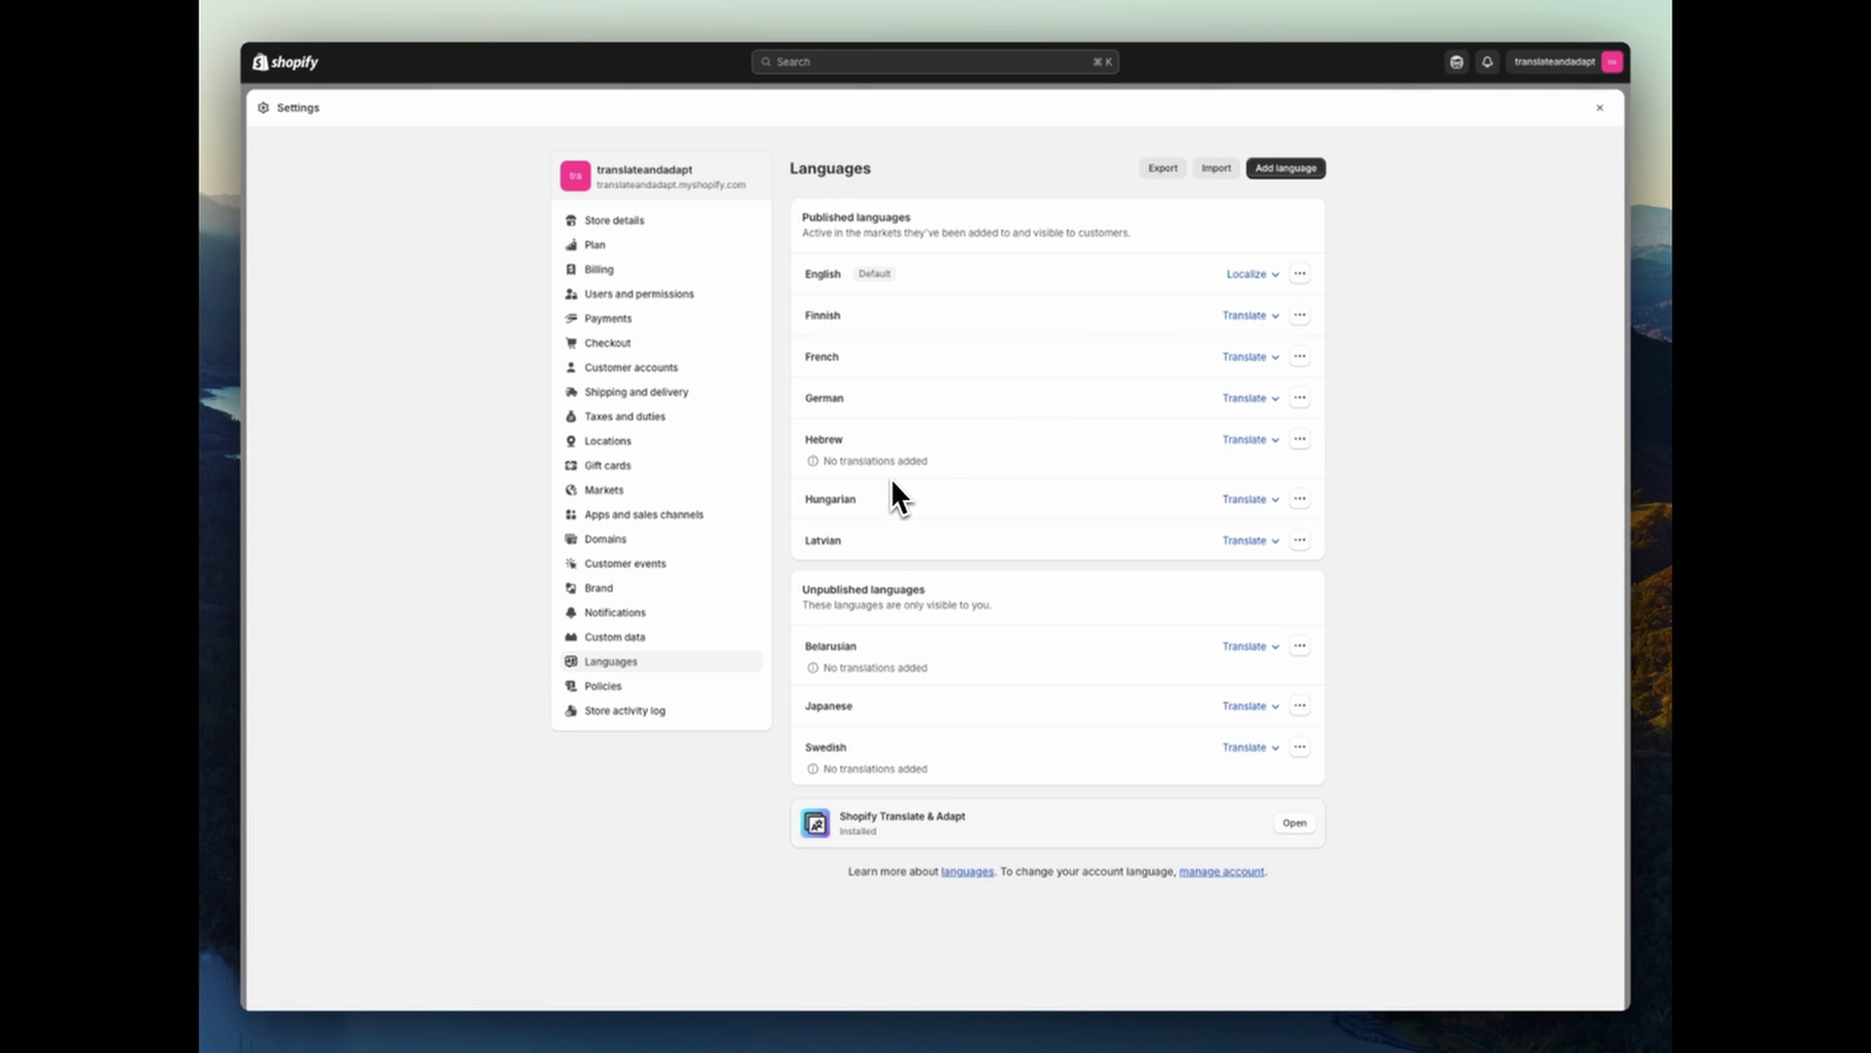
- Change the store's default language from English to German and save
{"action": "left_click", "coordinate": [1302, 274]}
{"action": "left_click", "coordinate": [1306, 305]}
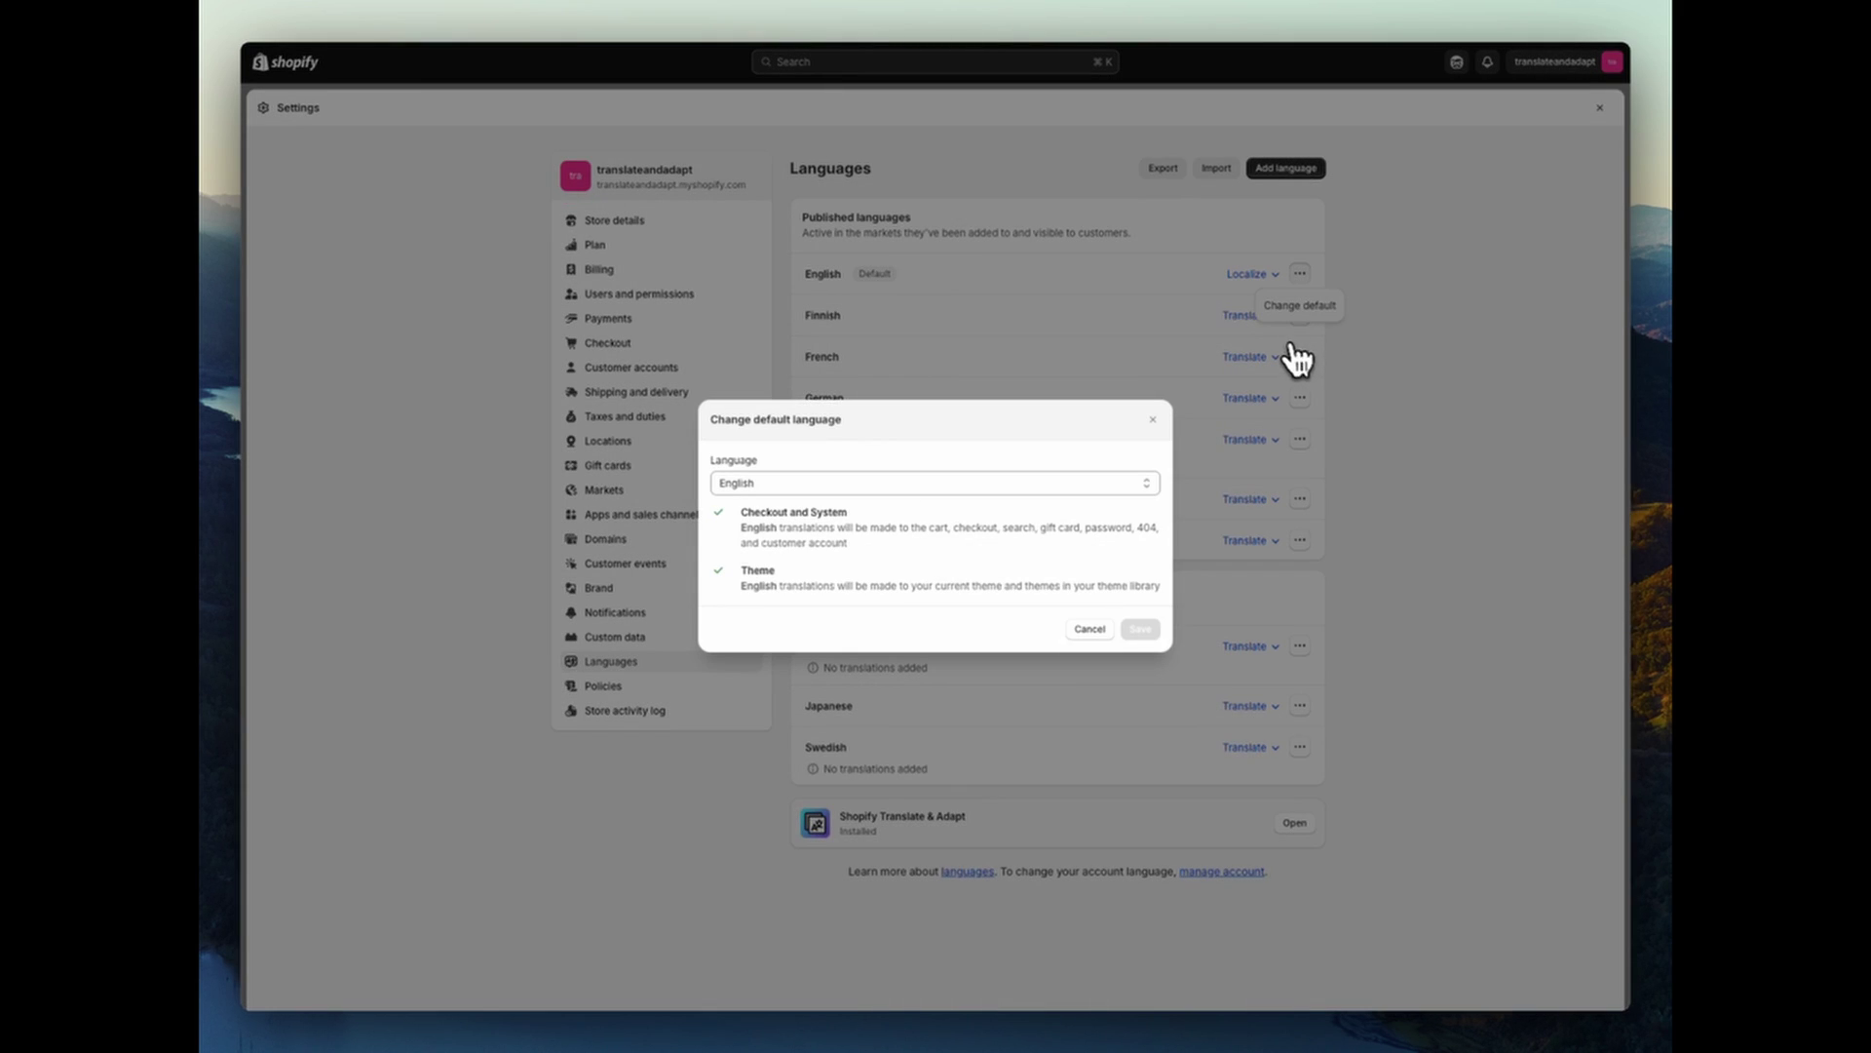
{"action": "left_click", "coordinate": [758, 488]}
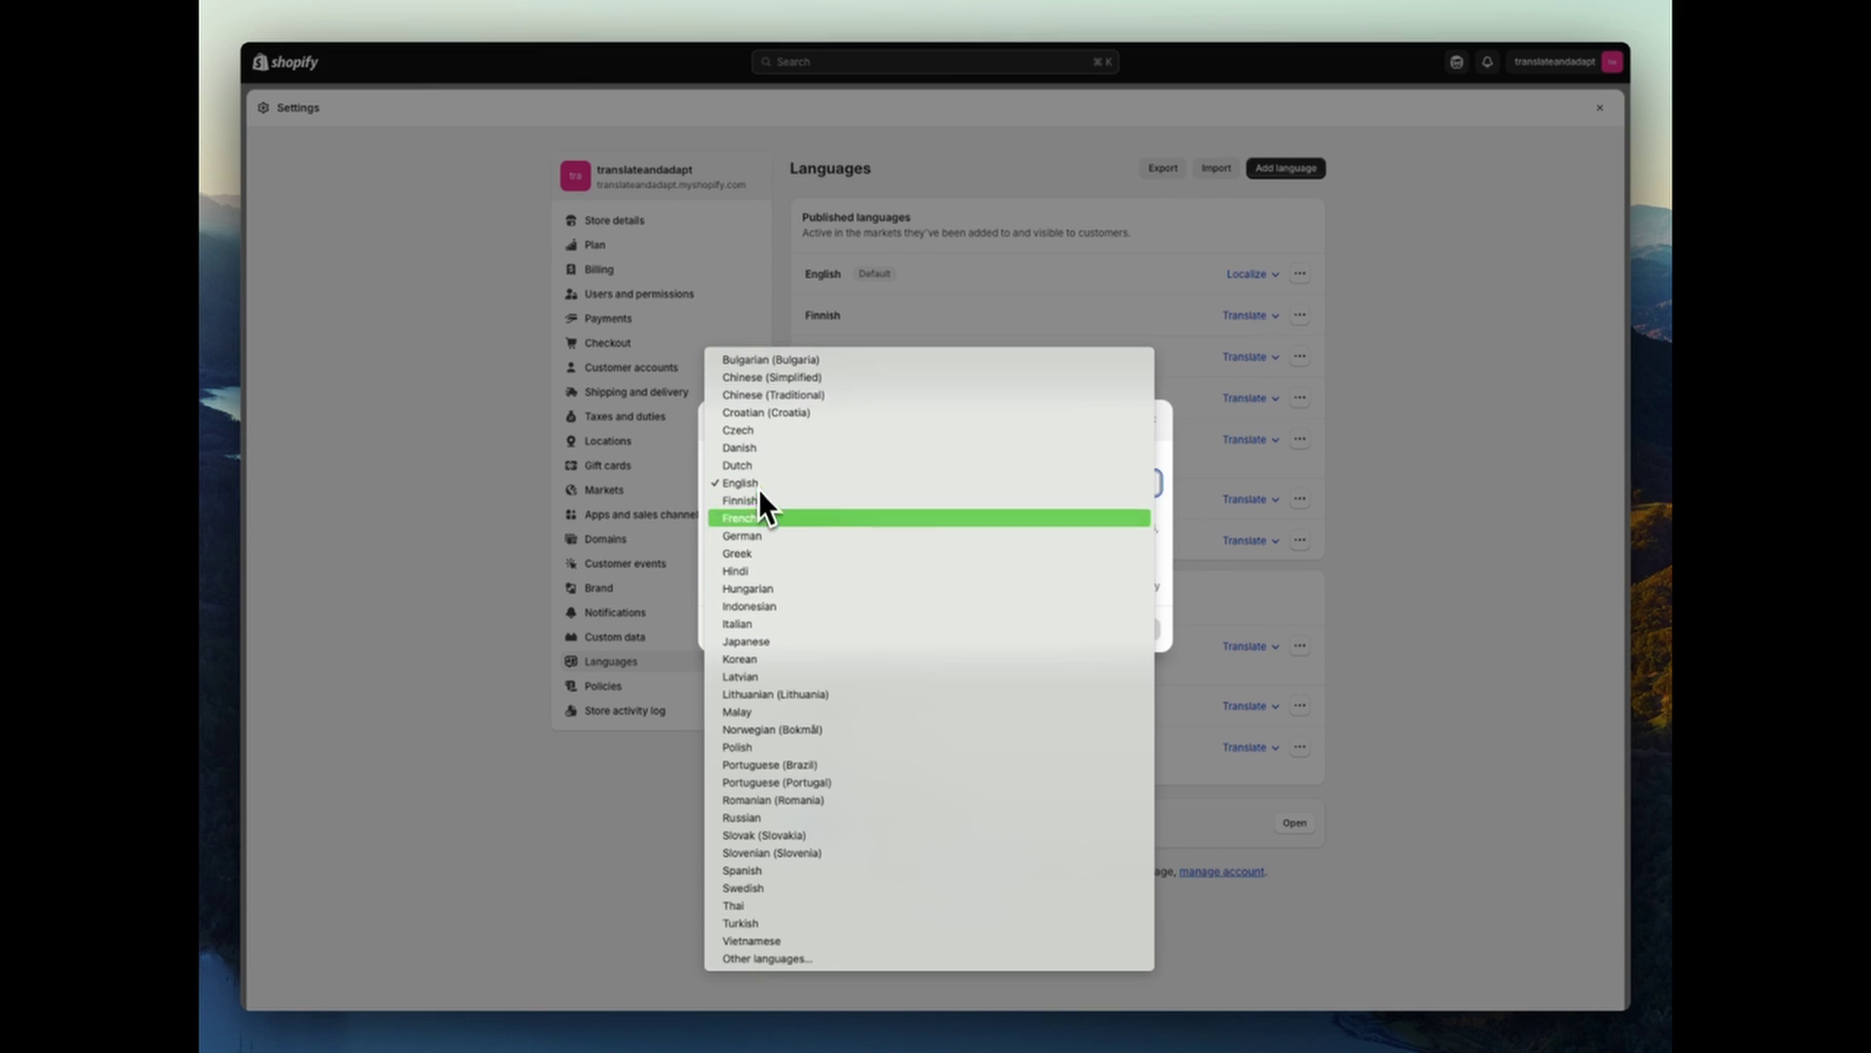
{"action": "left_click", "coordinate": [748, 538]}
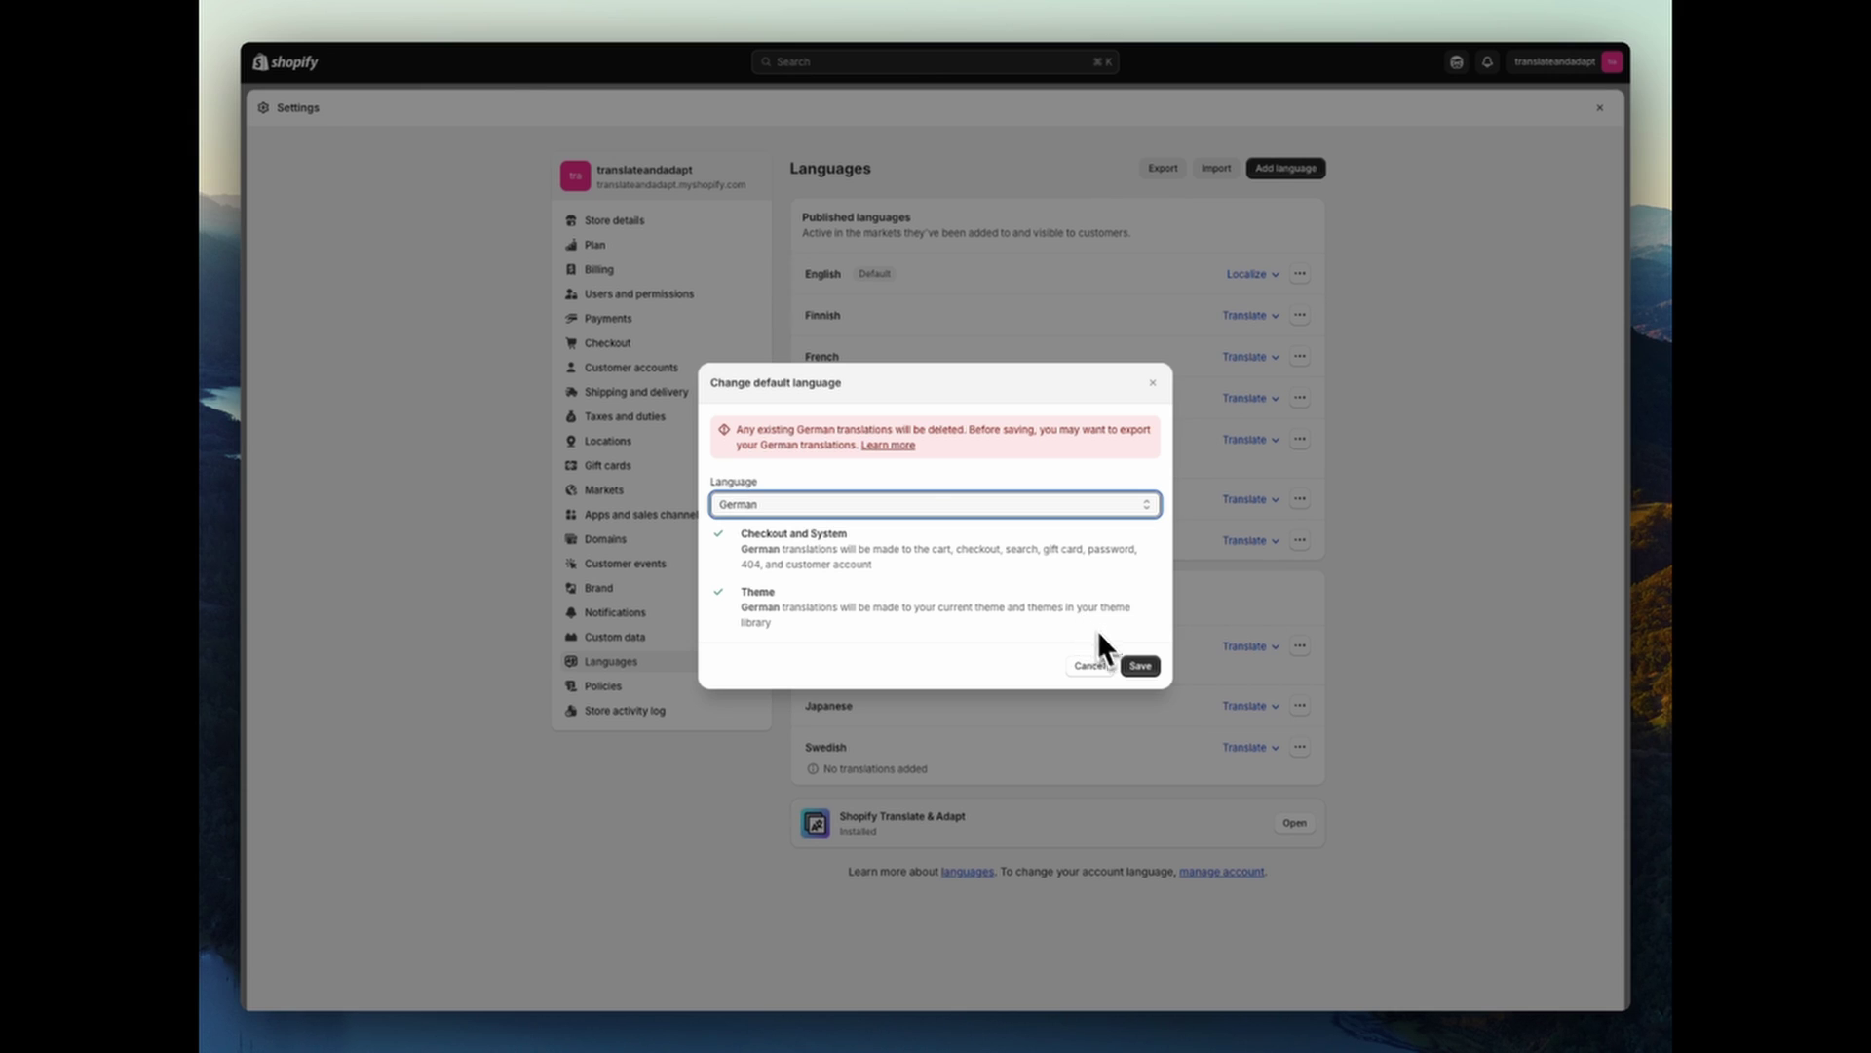
{"action": "left_click", "coordinate": [1137, 668]}
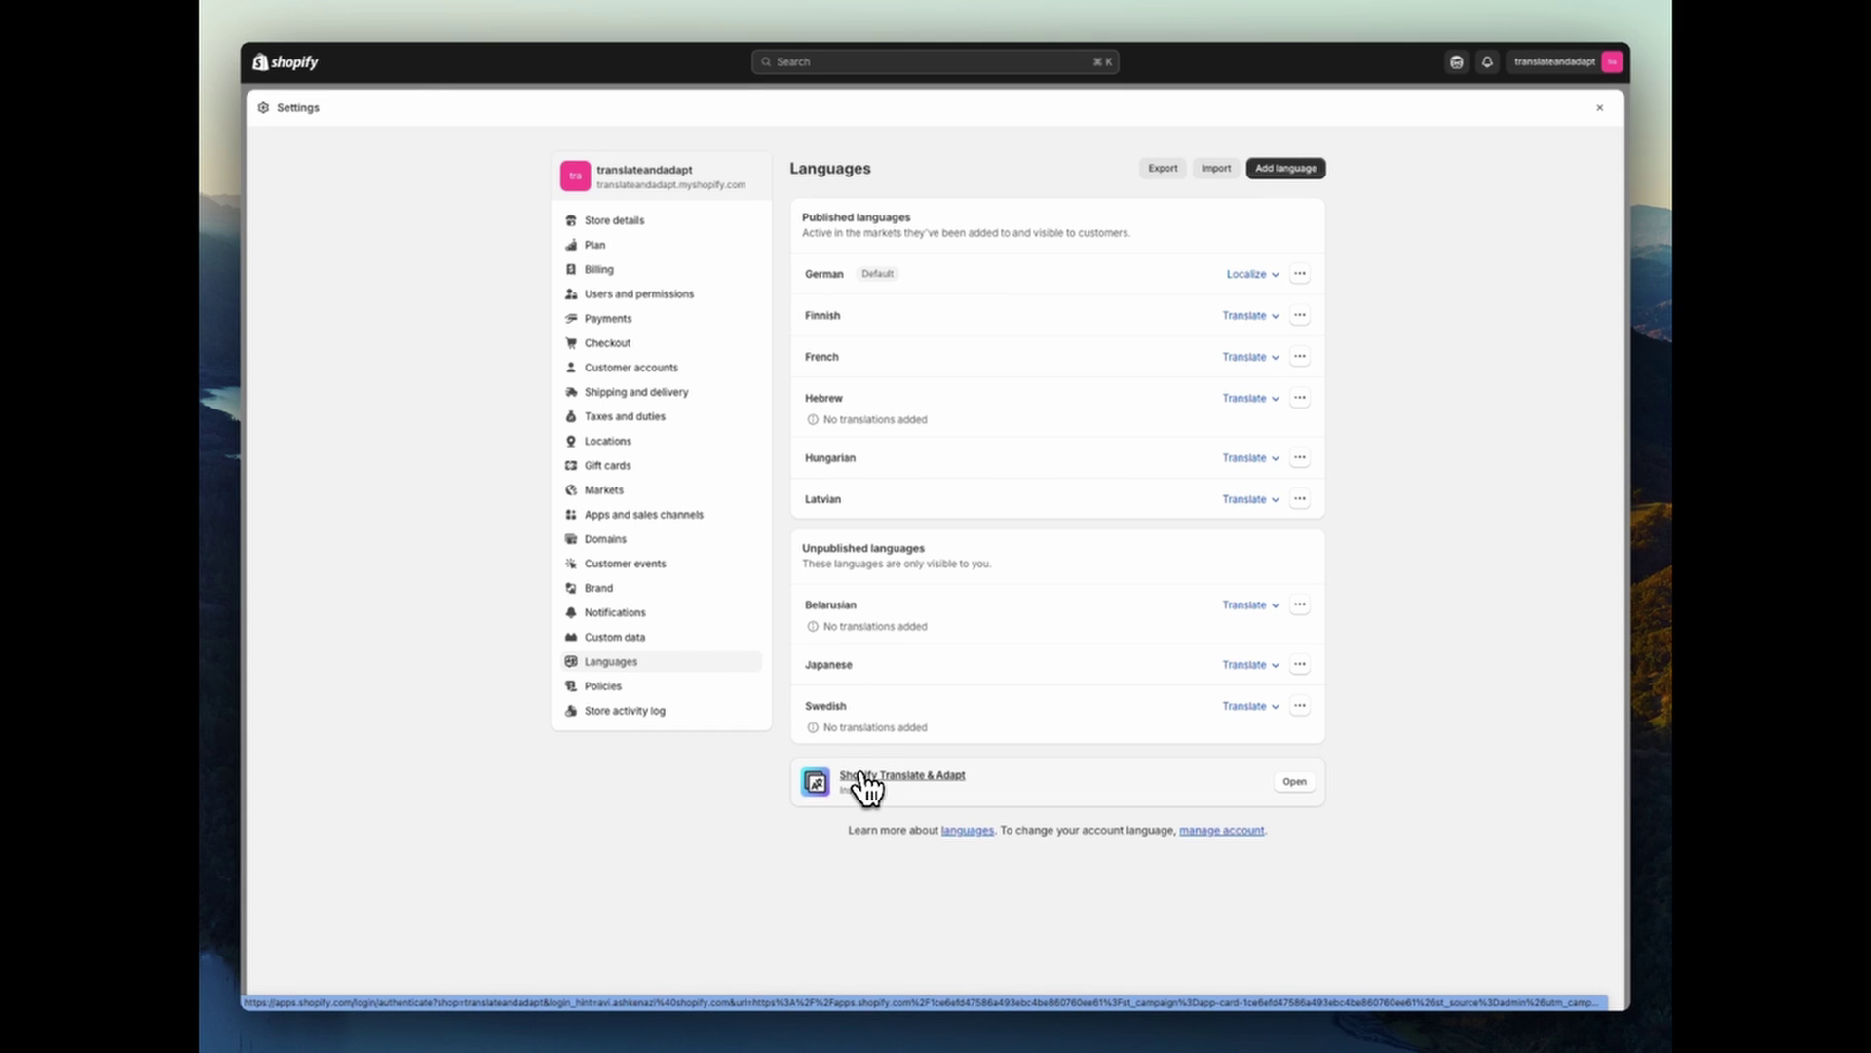
- Close Settings and reveal the More actions list for the Marmalade dress product
{"action": "left_click", "coordinate": [1599, 108]}
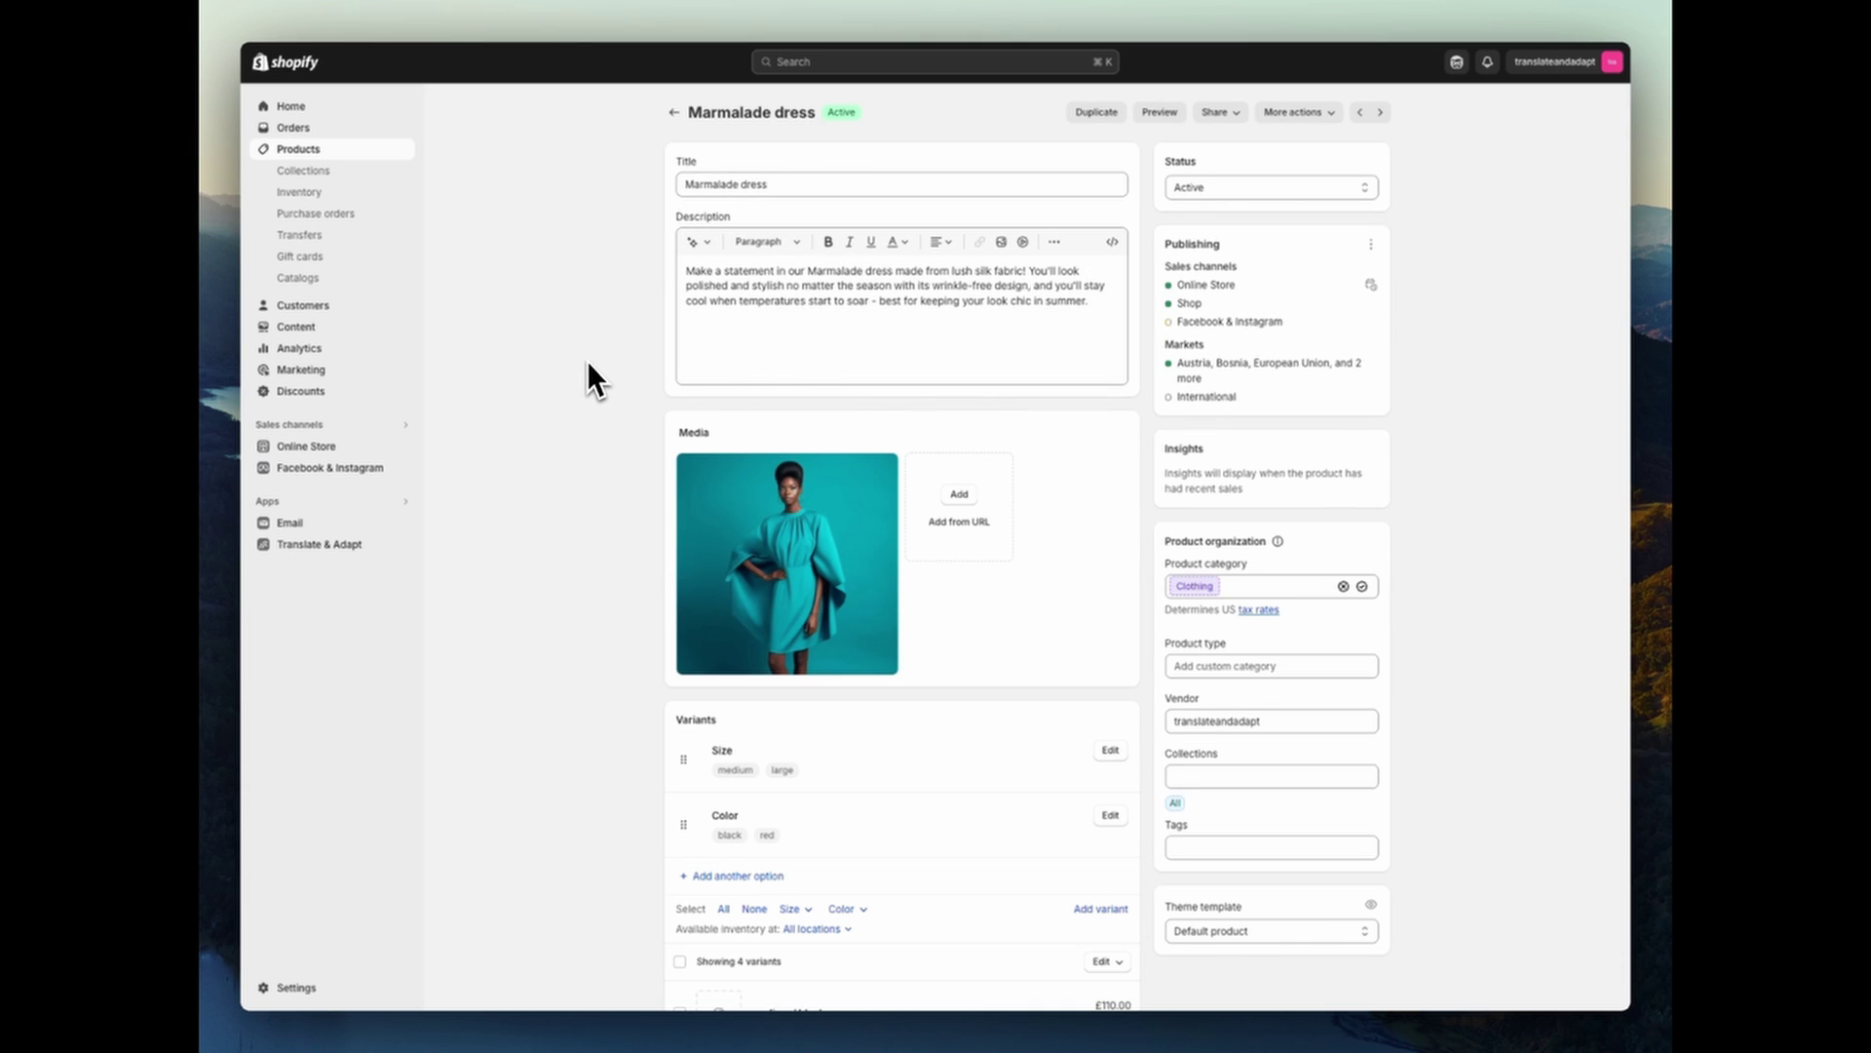
{"action": "left_click", "coordinate": [1285, 115]}
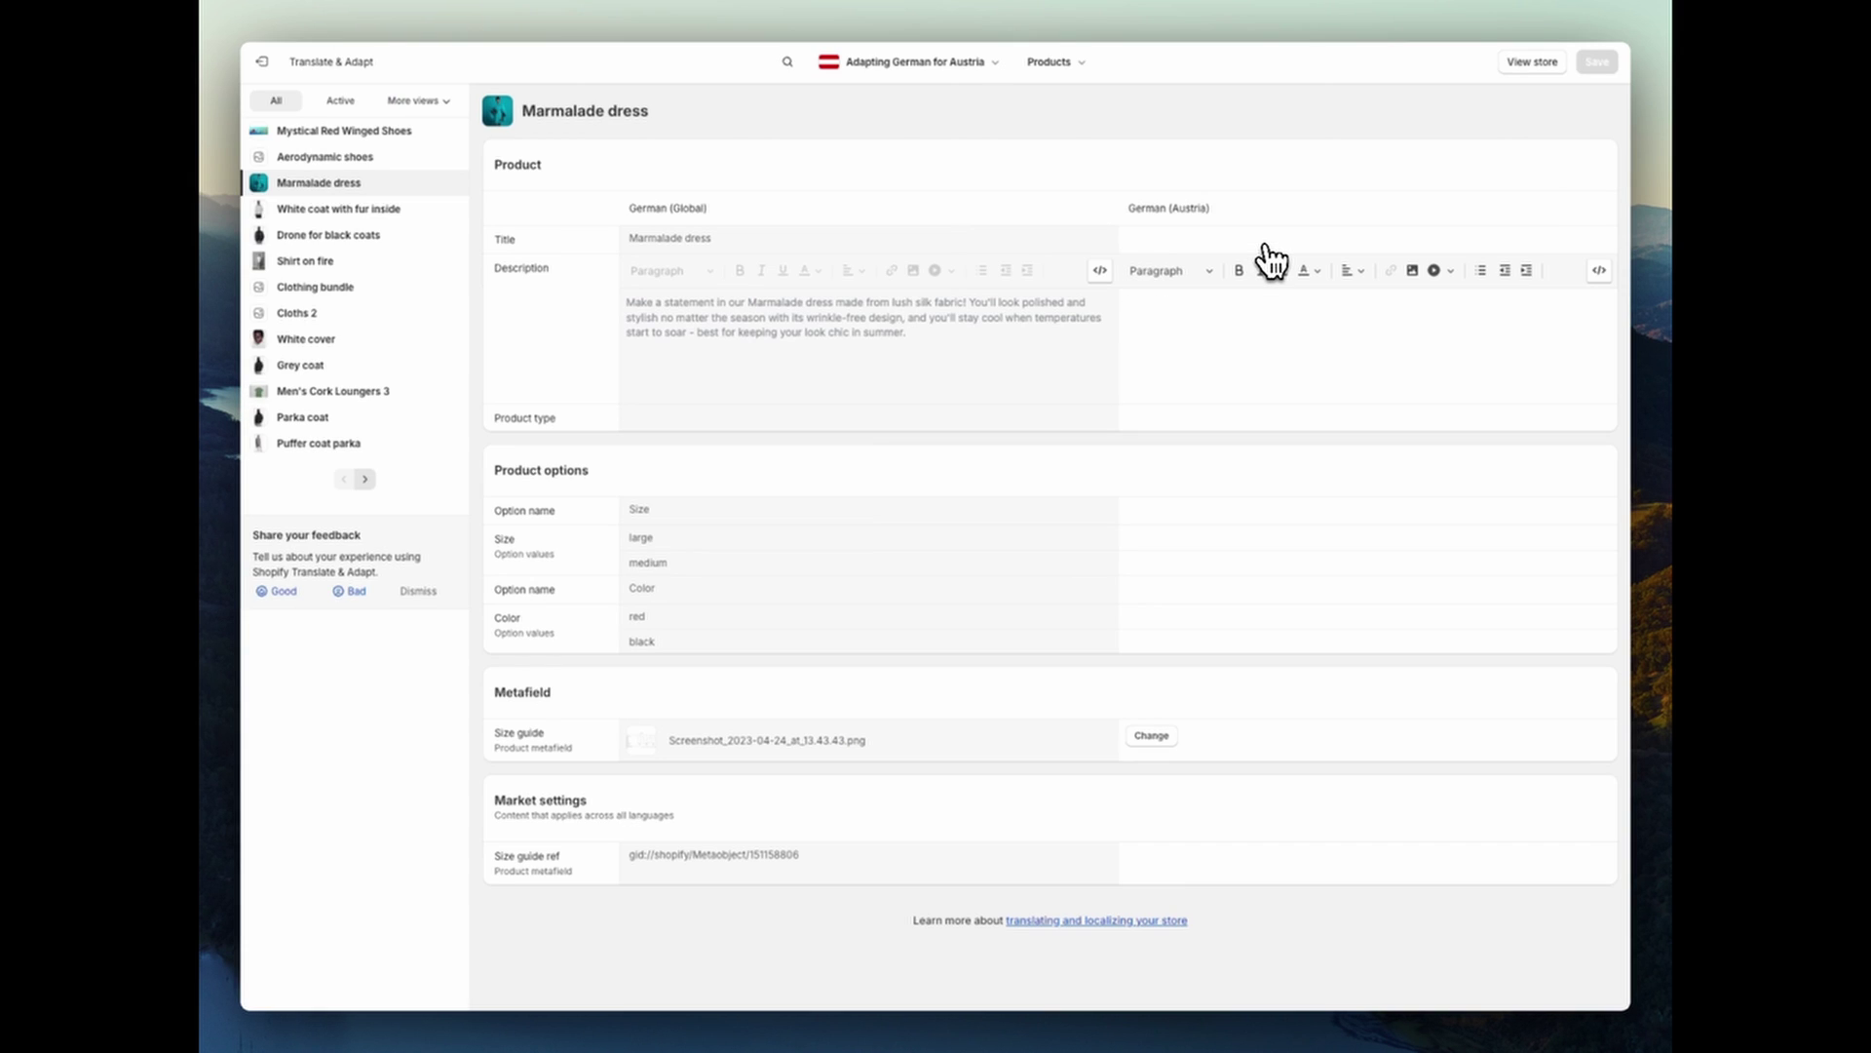
{"action": "left_click", "coordinate": [911, 65]}
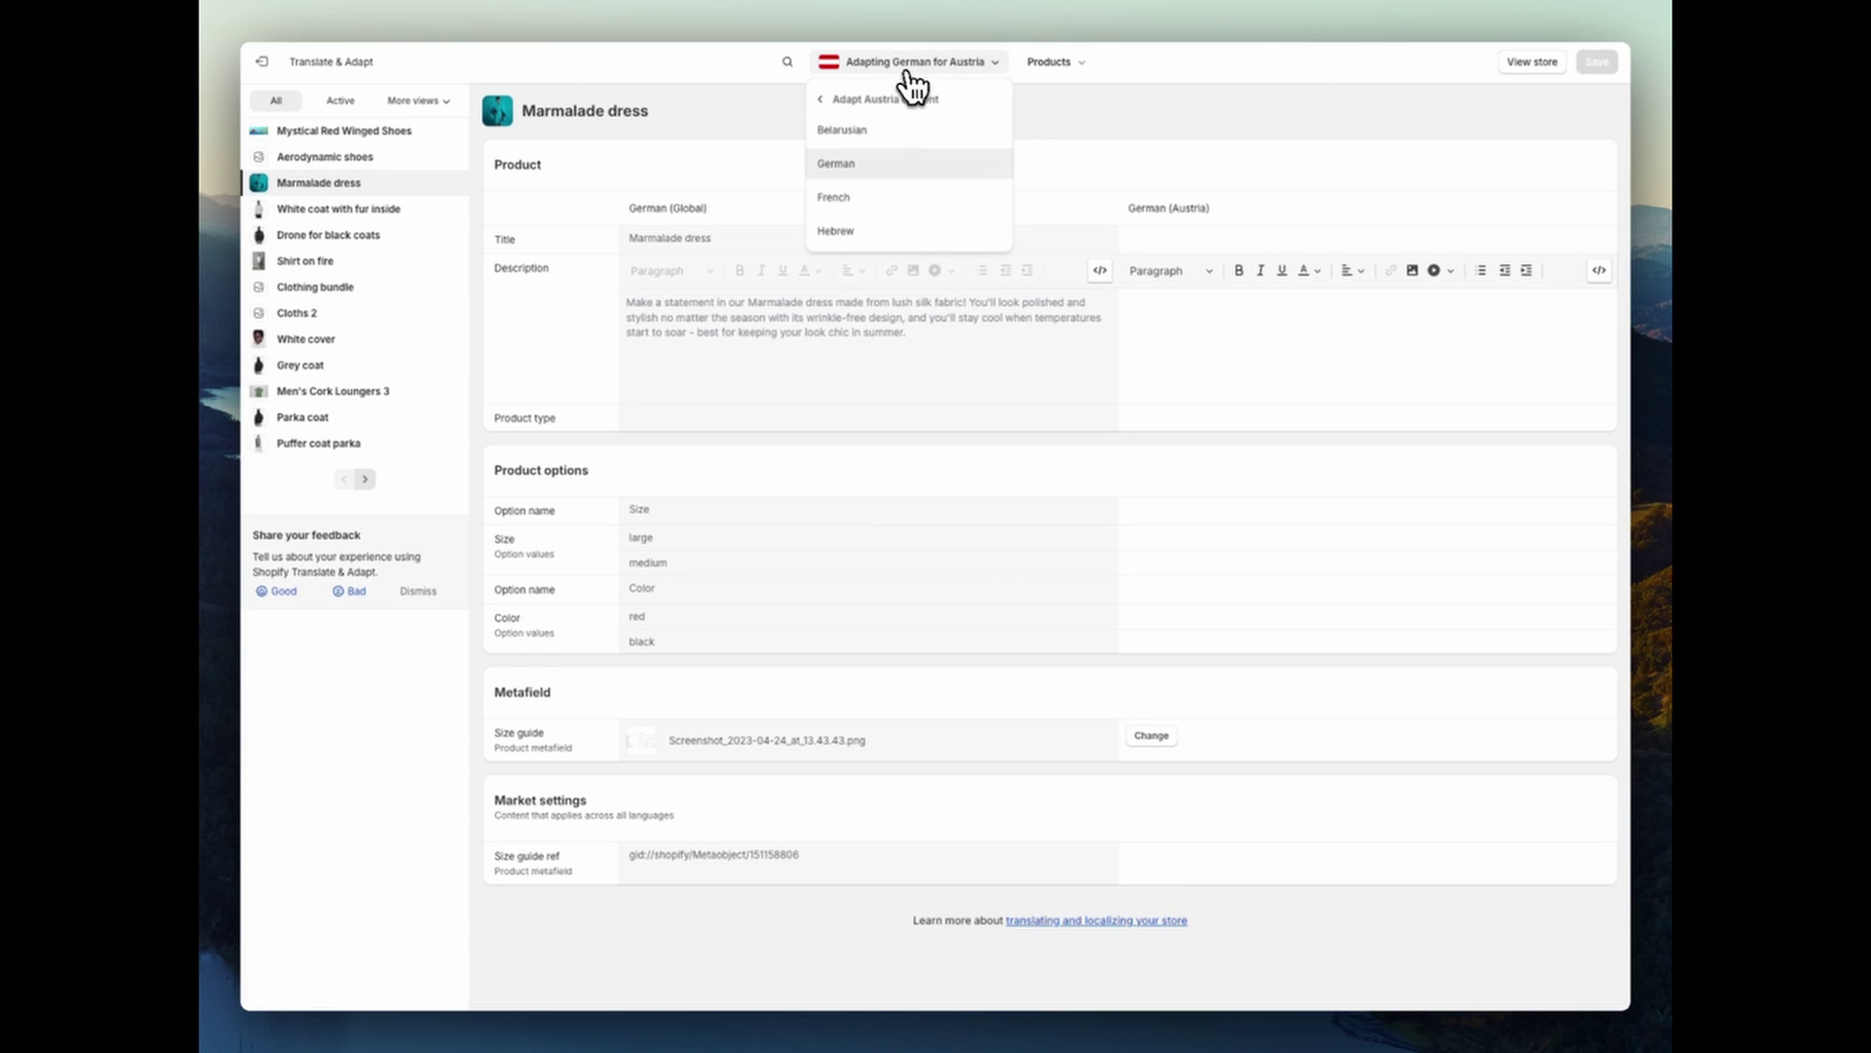
{"action": "left_click", "coordinate": [826, 99]}
{"action": "left_click", "coordinate": [856, 196]}
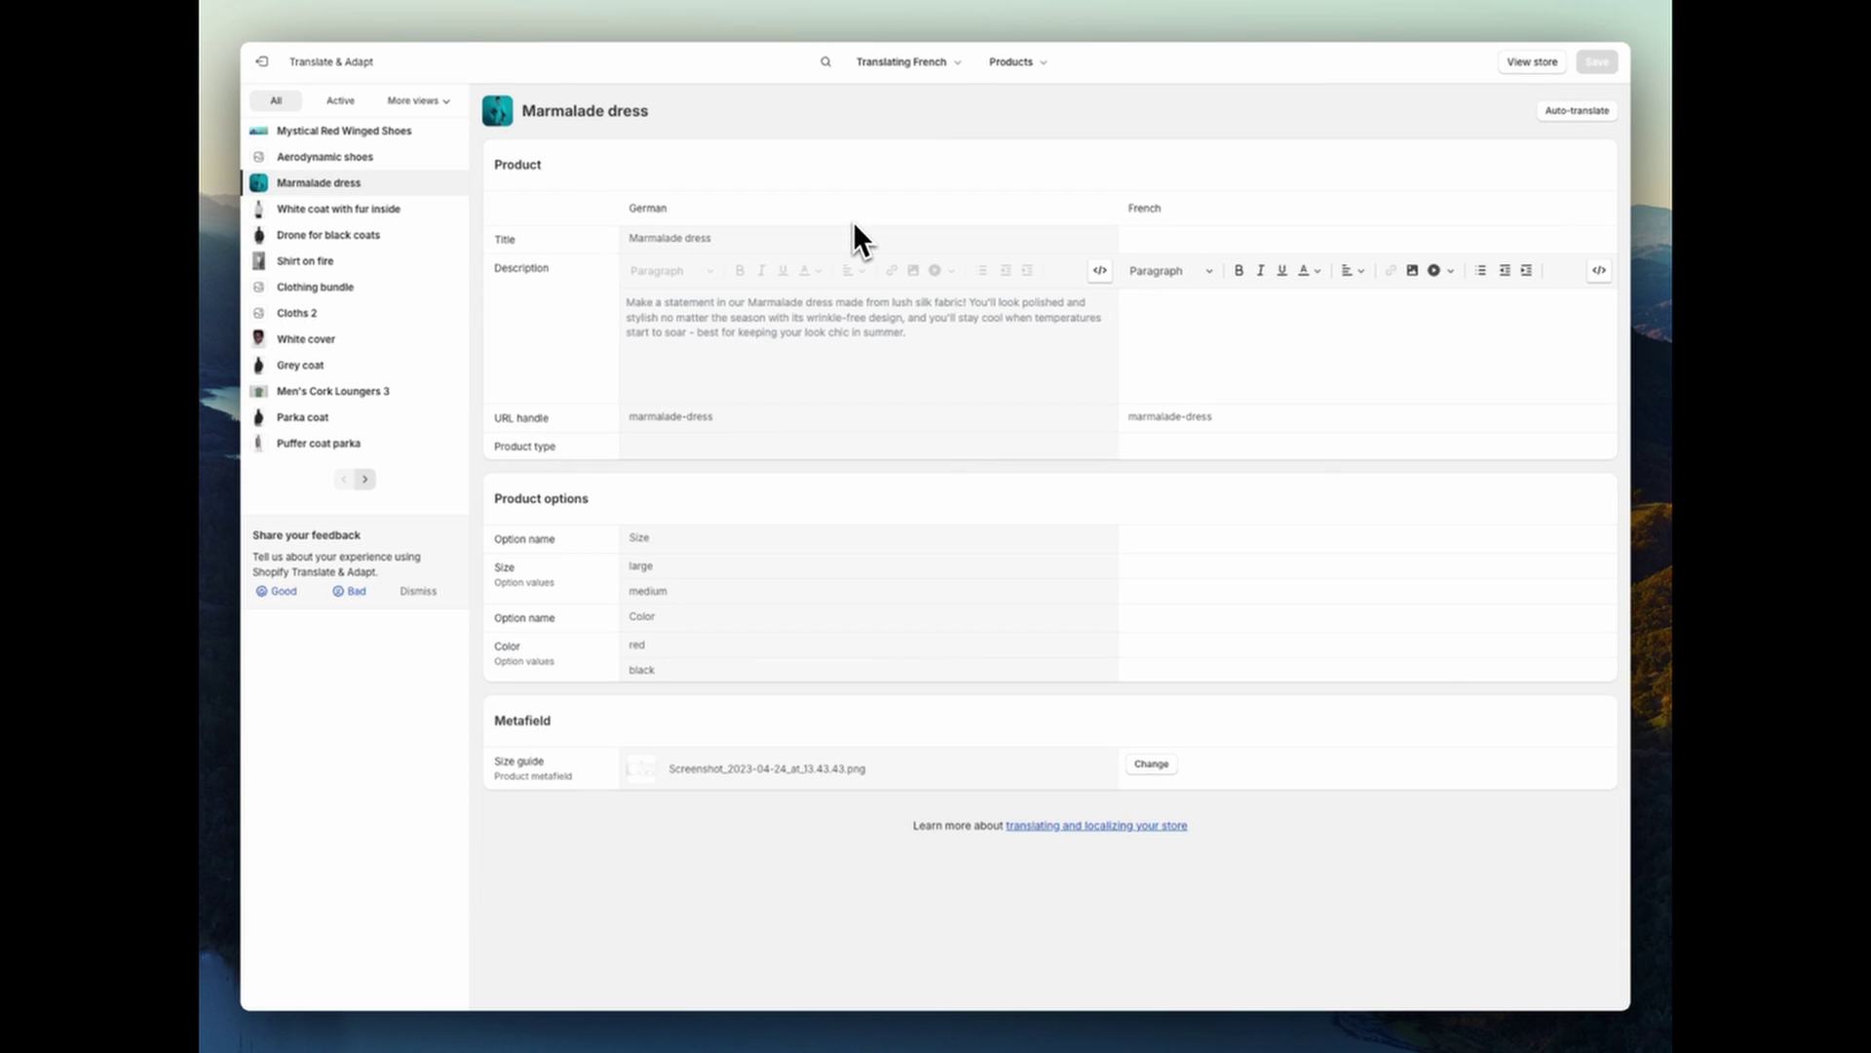
{"action": "double_click", "coordinate": [645, 208]}
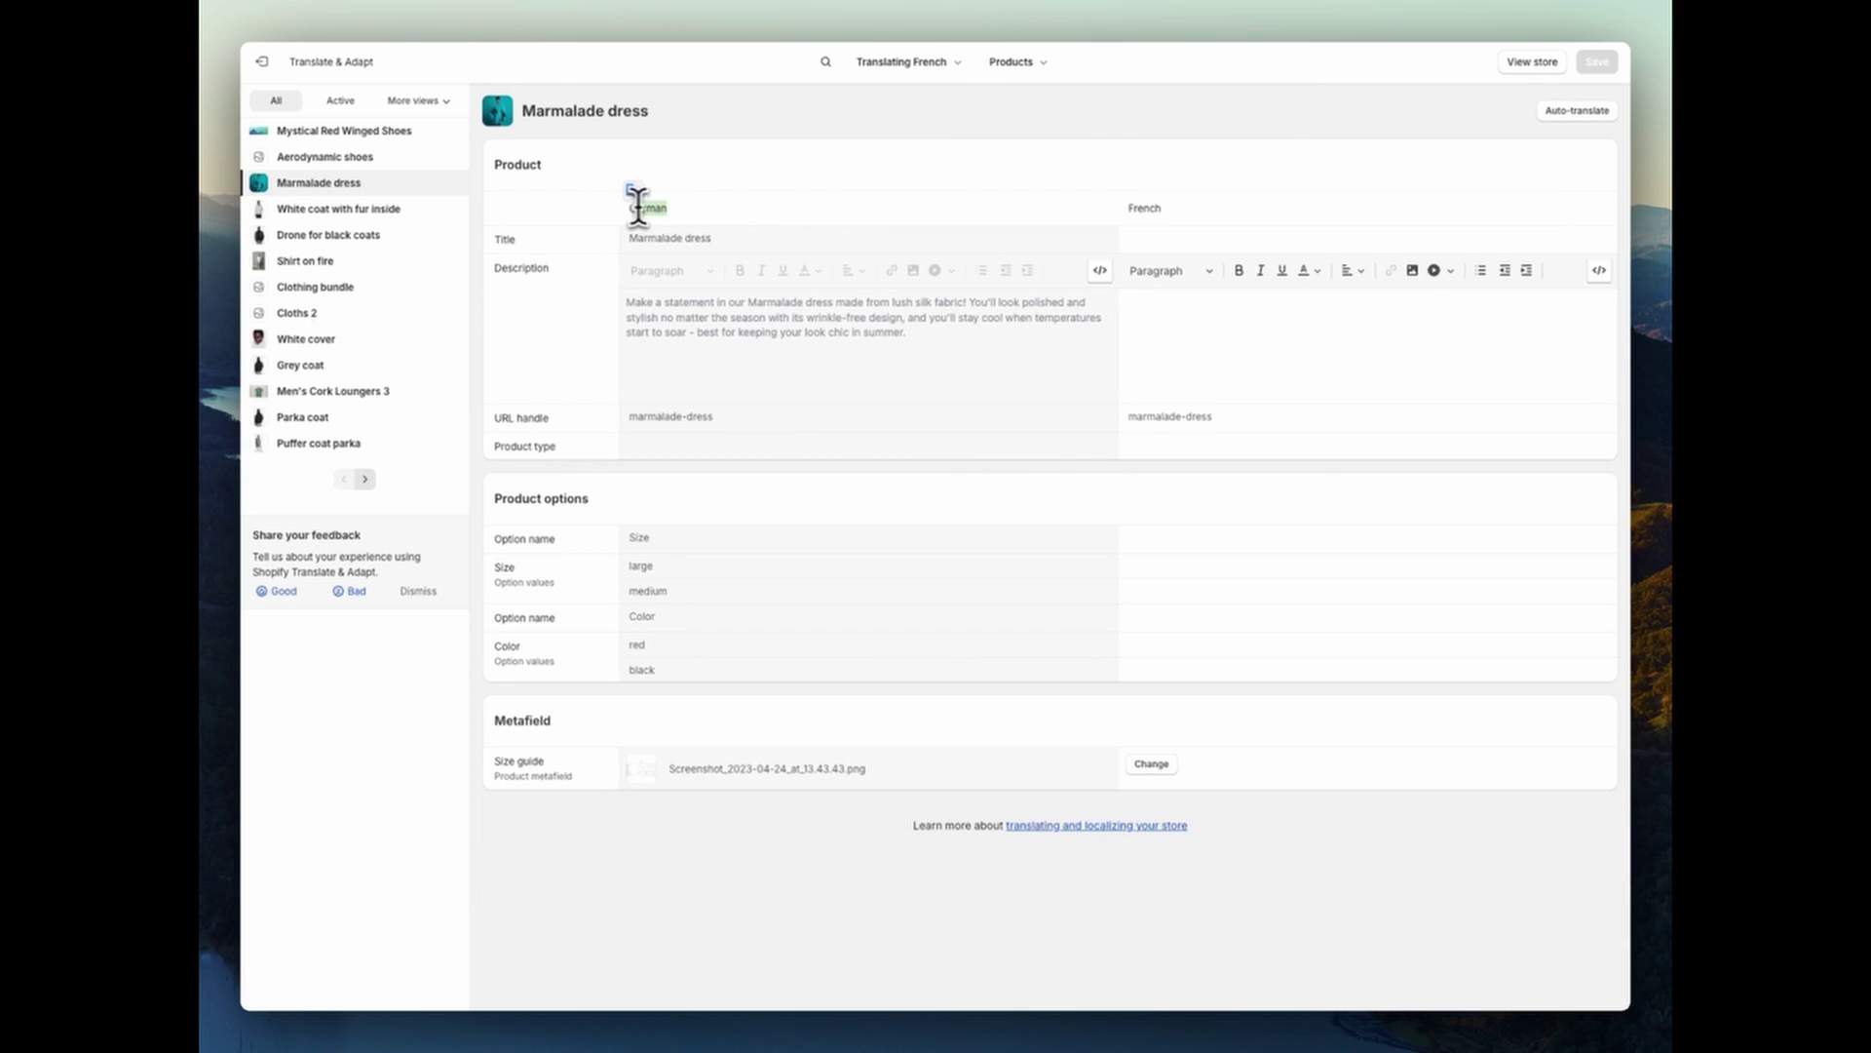
{"action": "double_click", "coordinate": [1144, 207]}
{"action": "left_click_drag", "start_coordinate": [950, 335], "coordinate": [688, 312]}
{"action": "left_click", "coordinate": [690, 314]}
{"action": "left_click", "coordinate": [1381, 193]}
{"action": "left_click", "coordinate": [270, 82]}
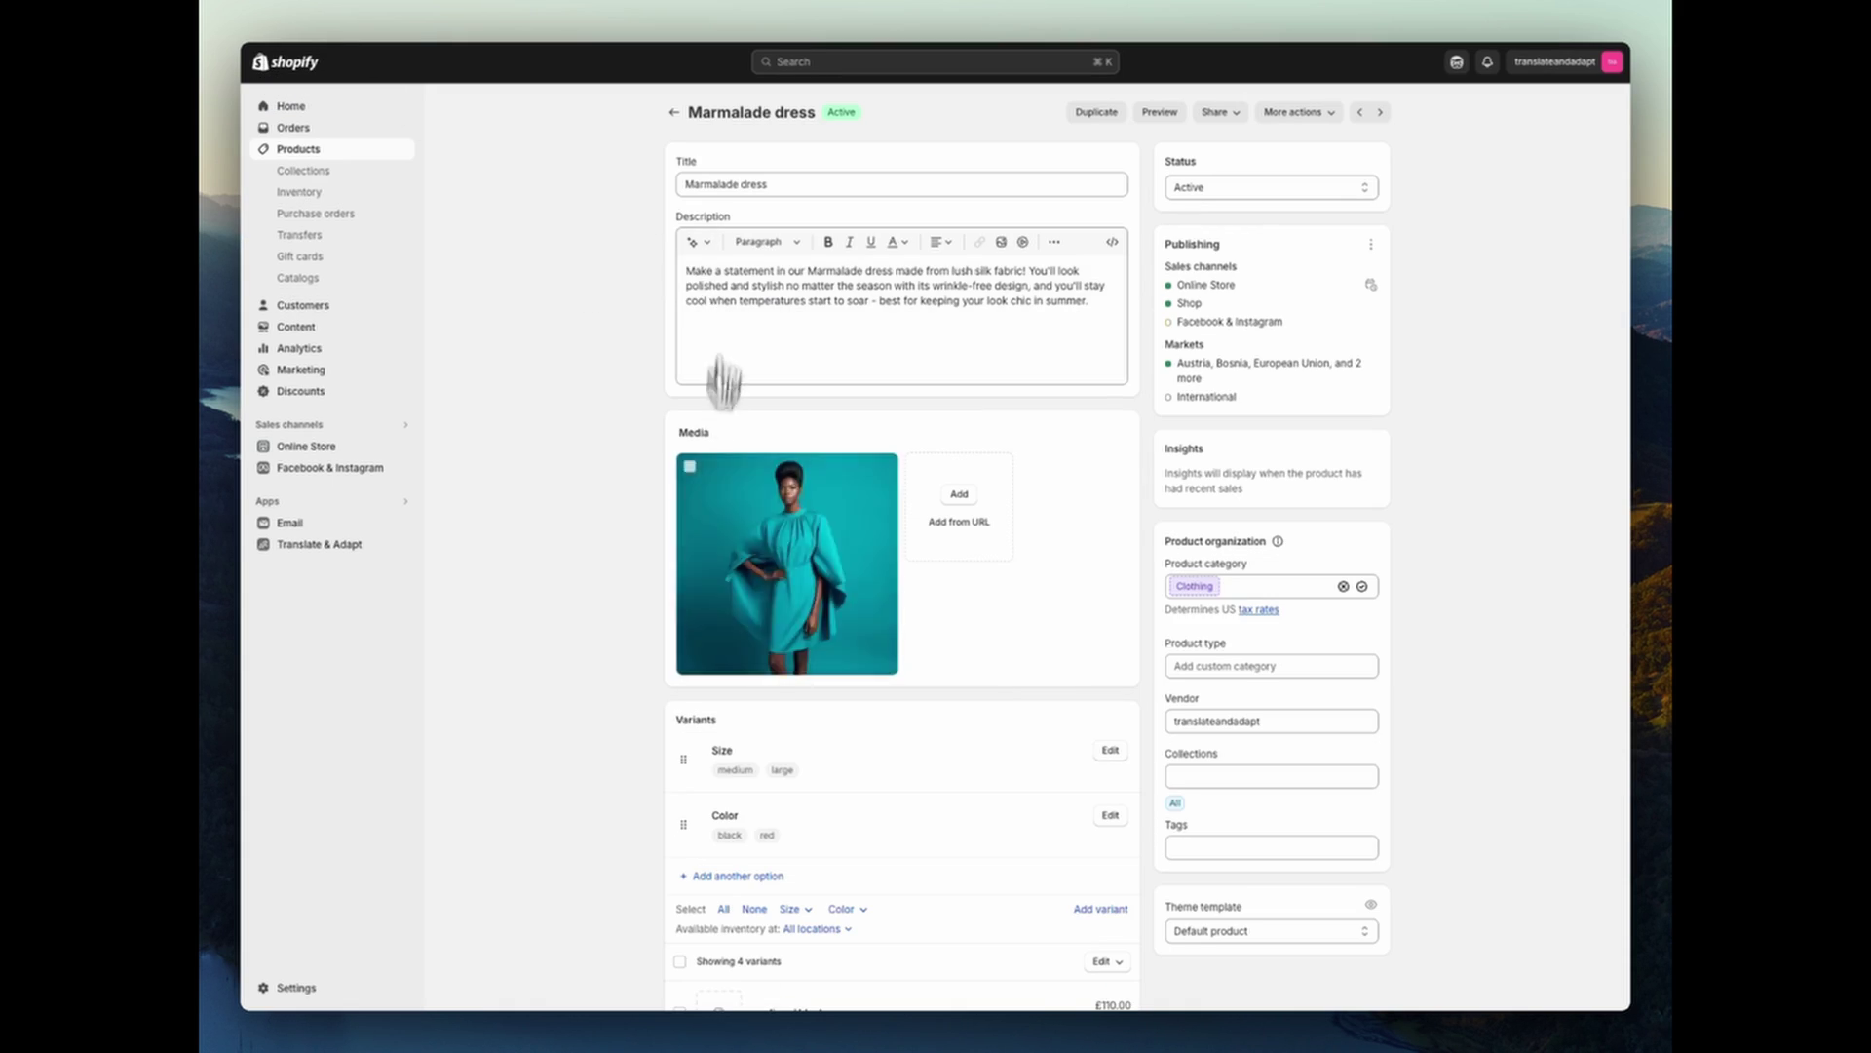
- In Settings > Languages, start adding a language and choose English
{"action": "left_click", "coordinate": [296, 988]}
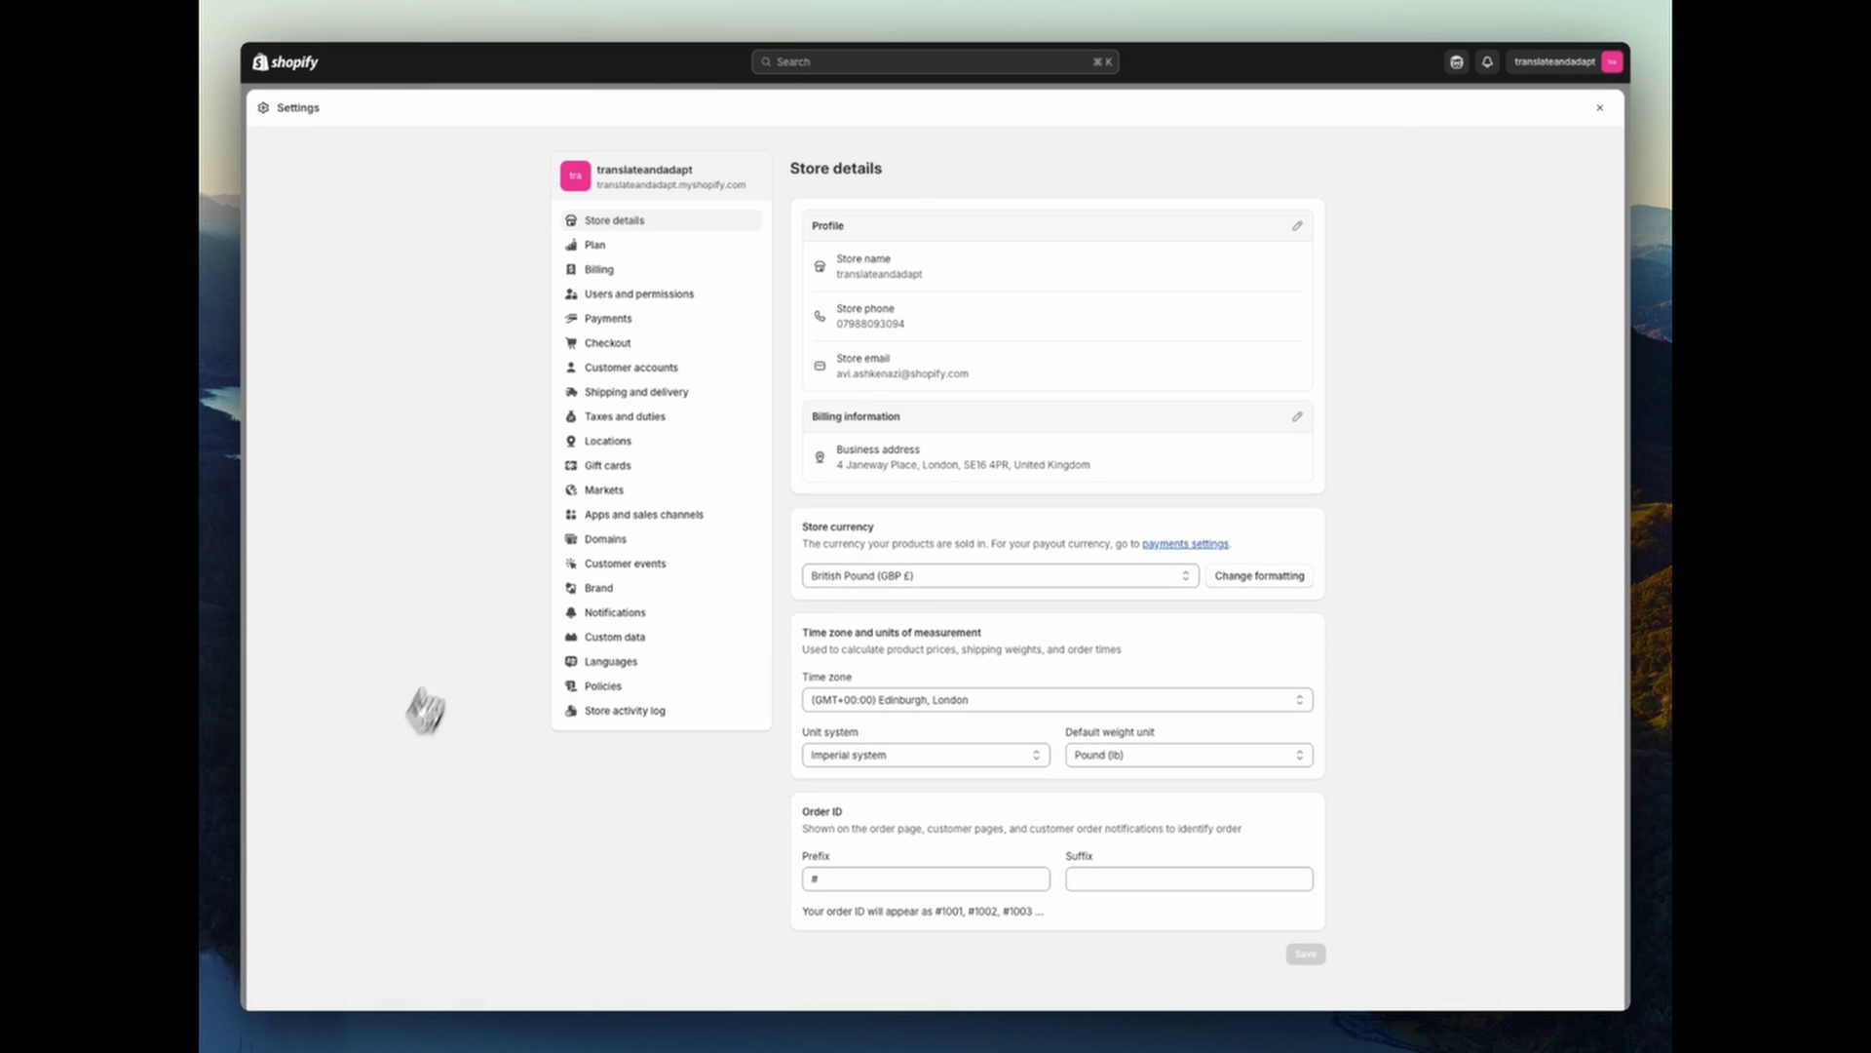
{"action": "left_click", "coordinate": [672, 662]}
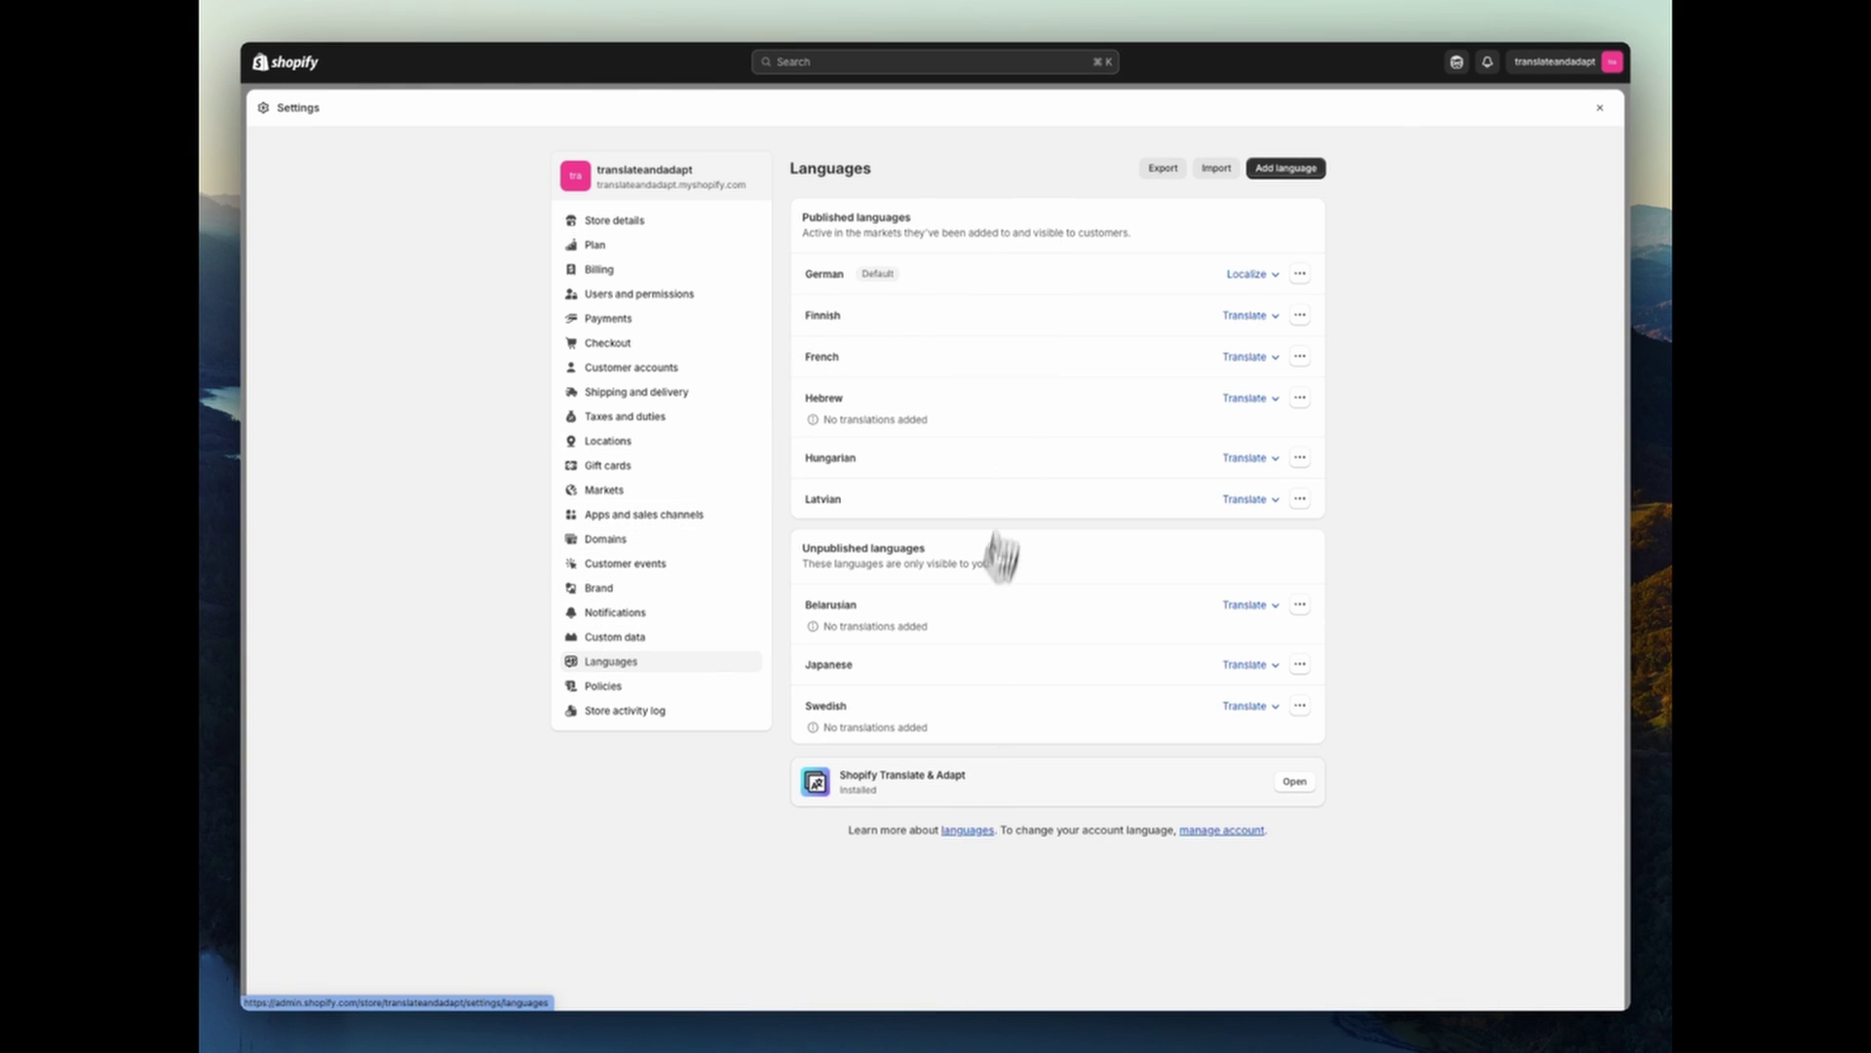
{"action": "left_click", "coordinate": [1292, 172]}
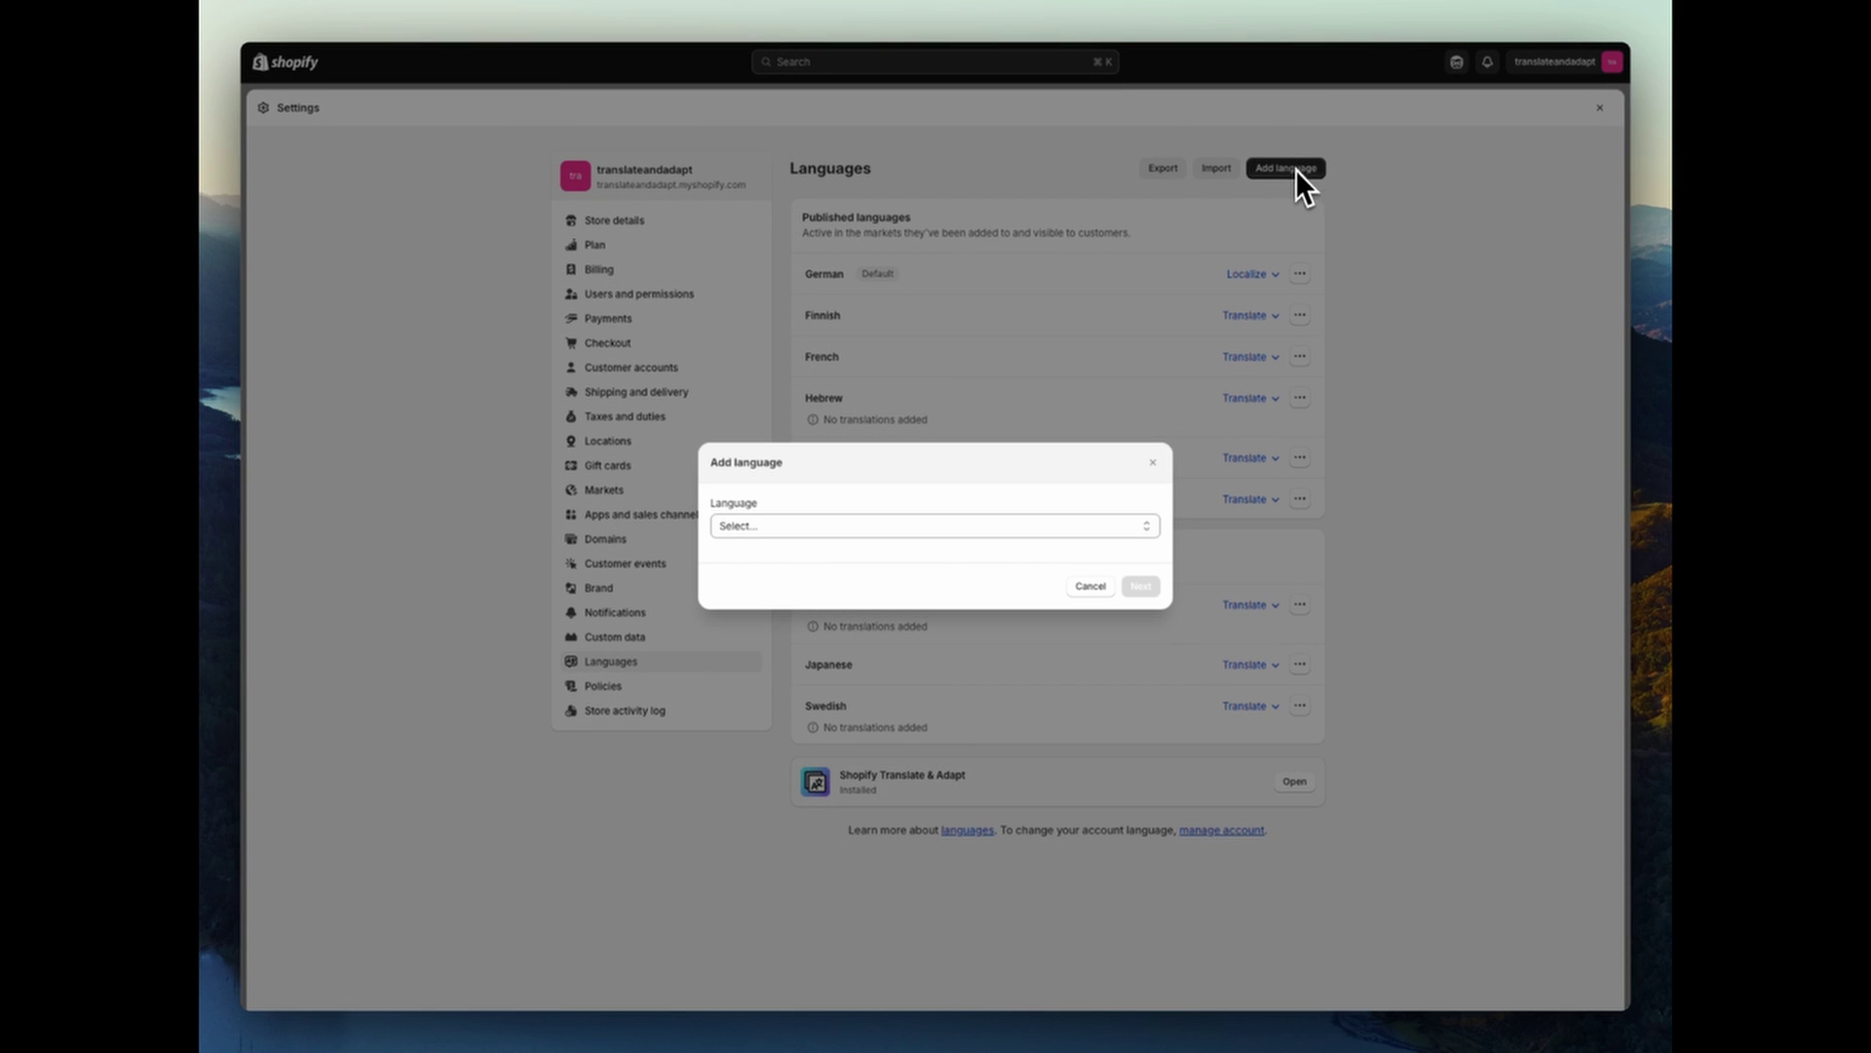
{"action": "left_click", "coordinate": [855, 525]}
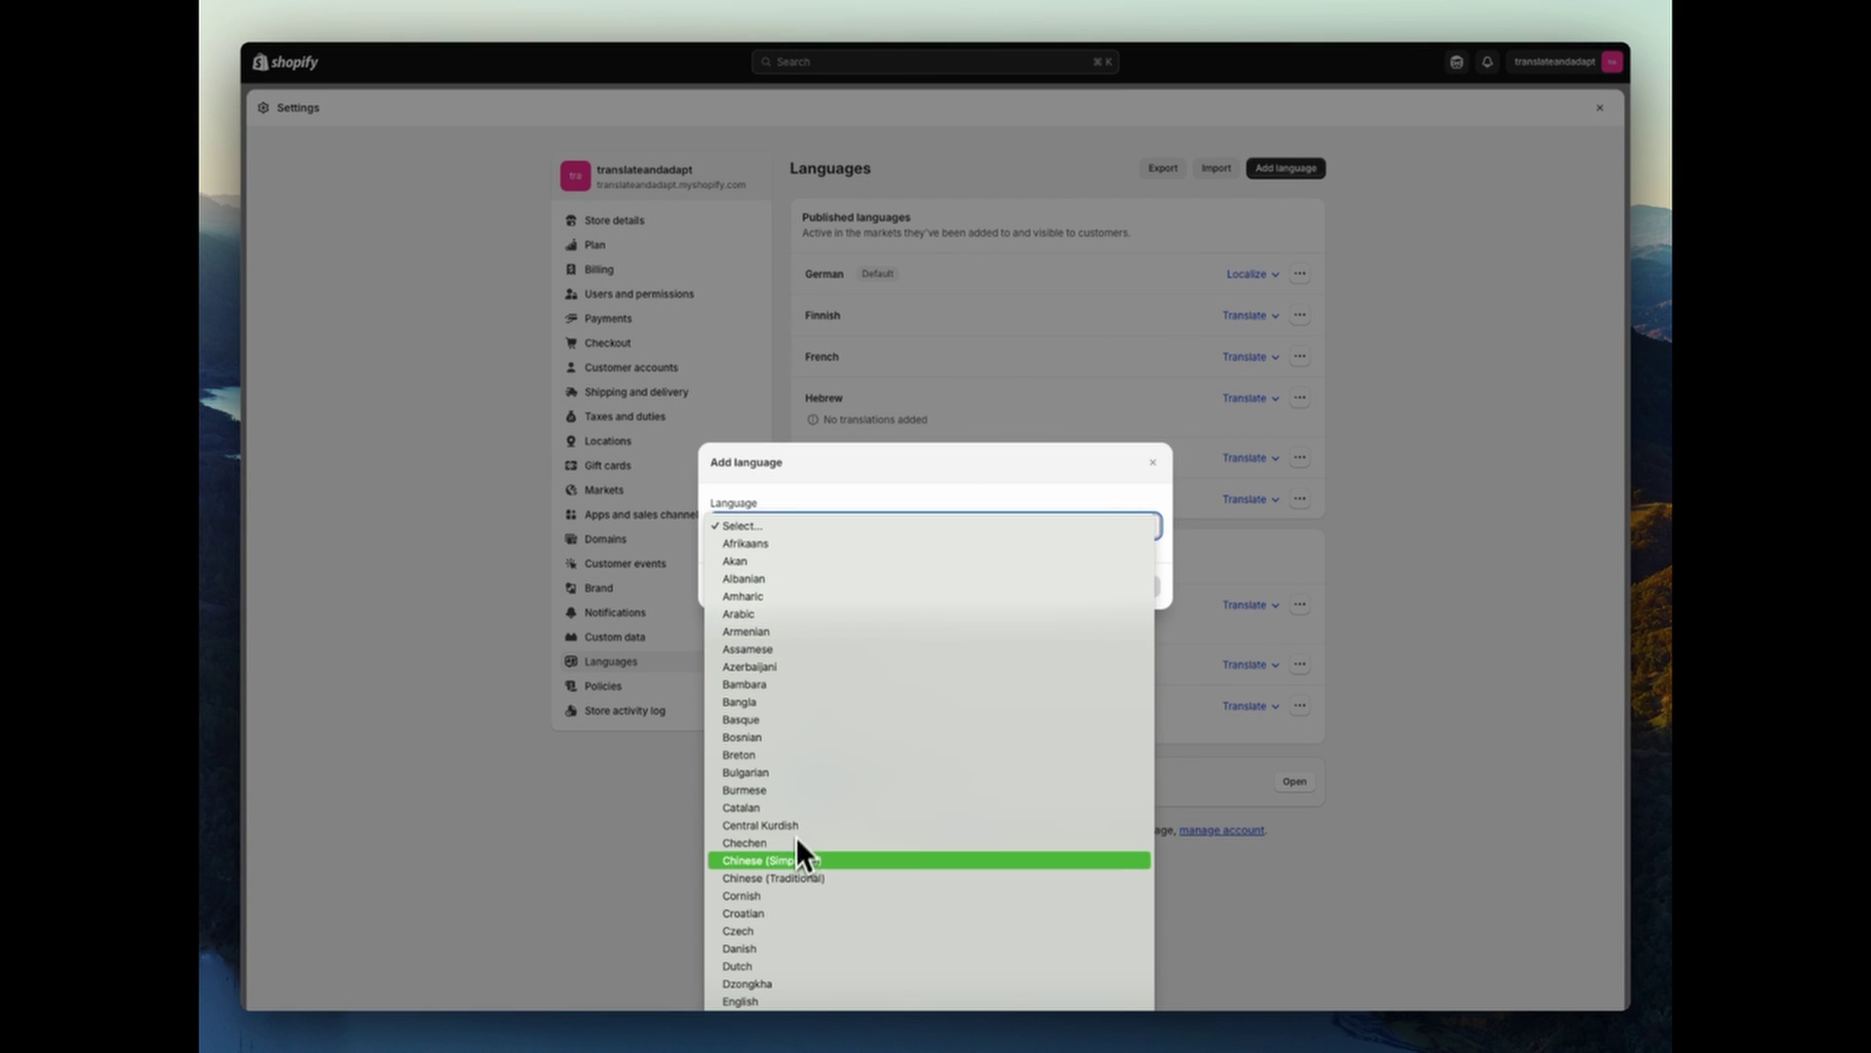
{"action": "left_click", "coordinate": [776, 932]}
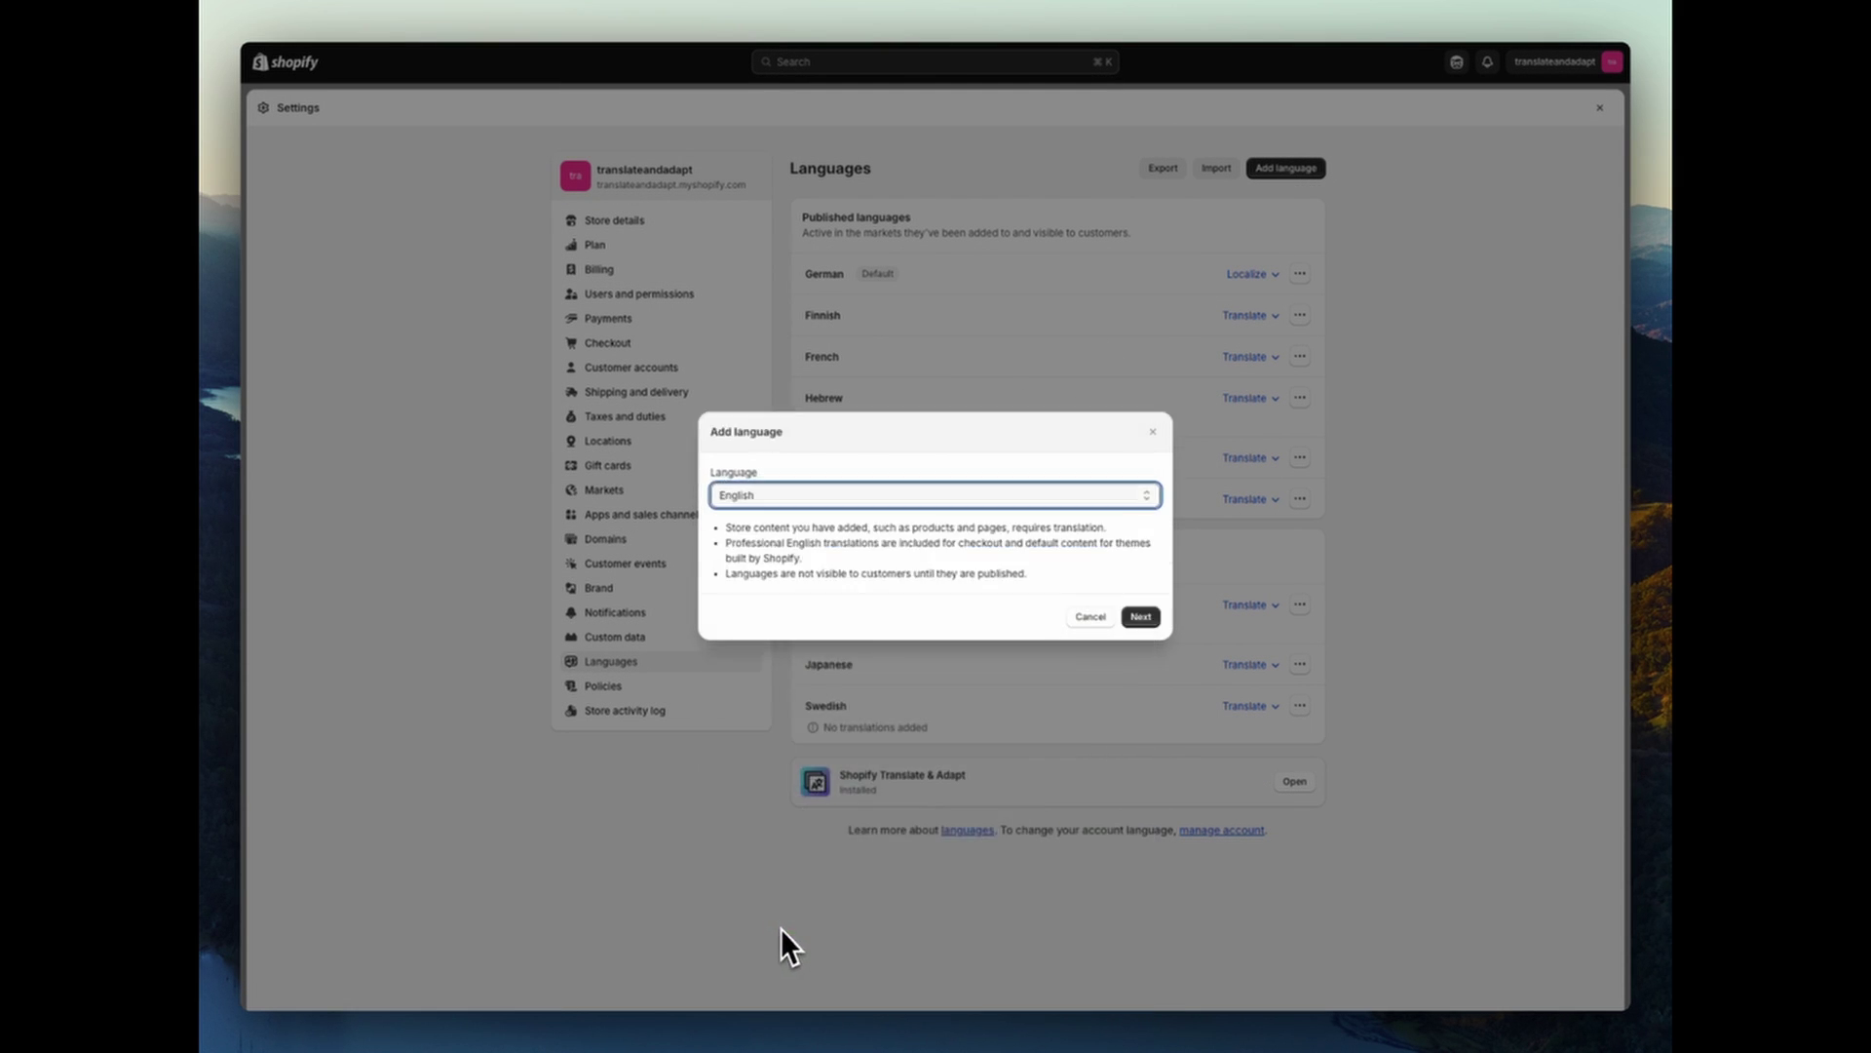
- Assign English to the Austria and European Union markets and finish adding it
{"action": "left_click", "coordinate": [1141, 616]}
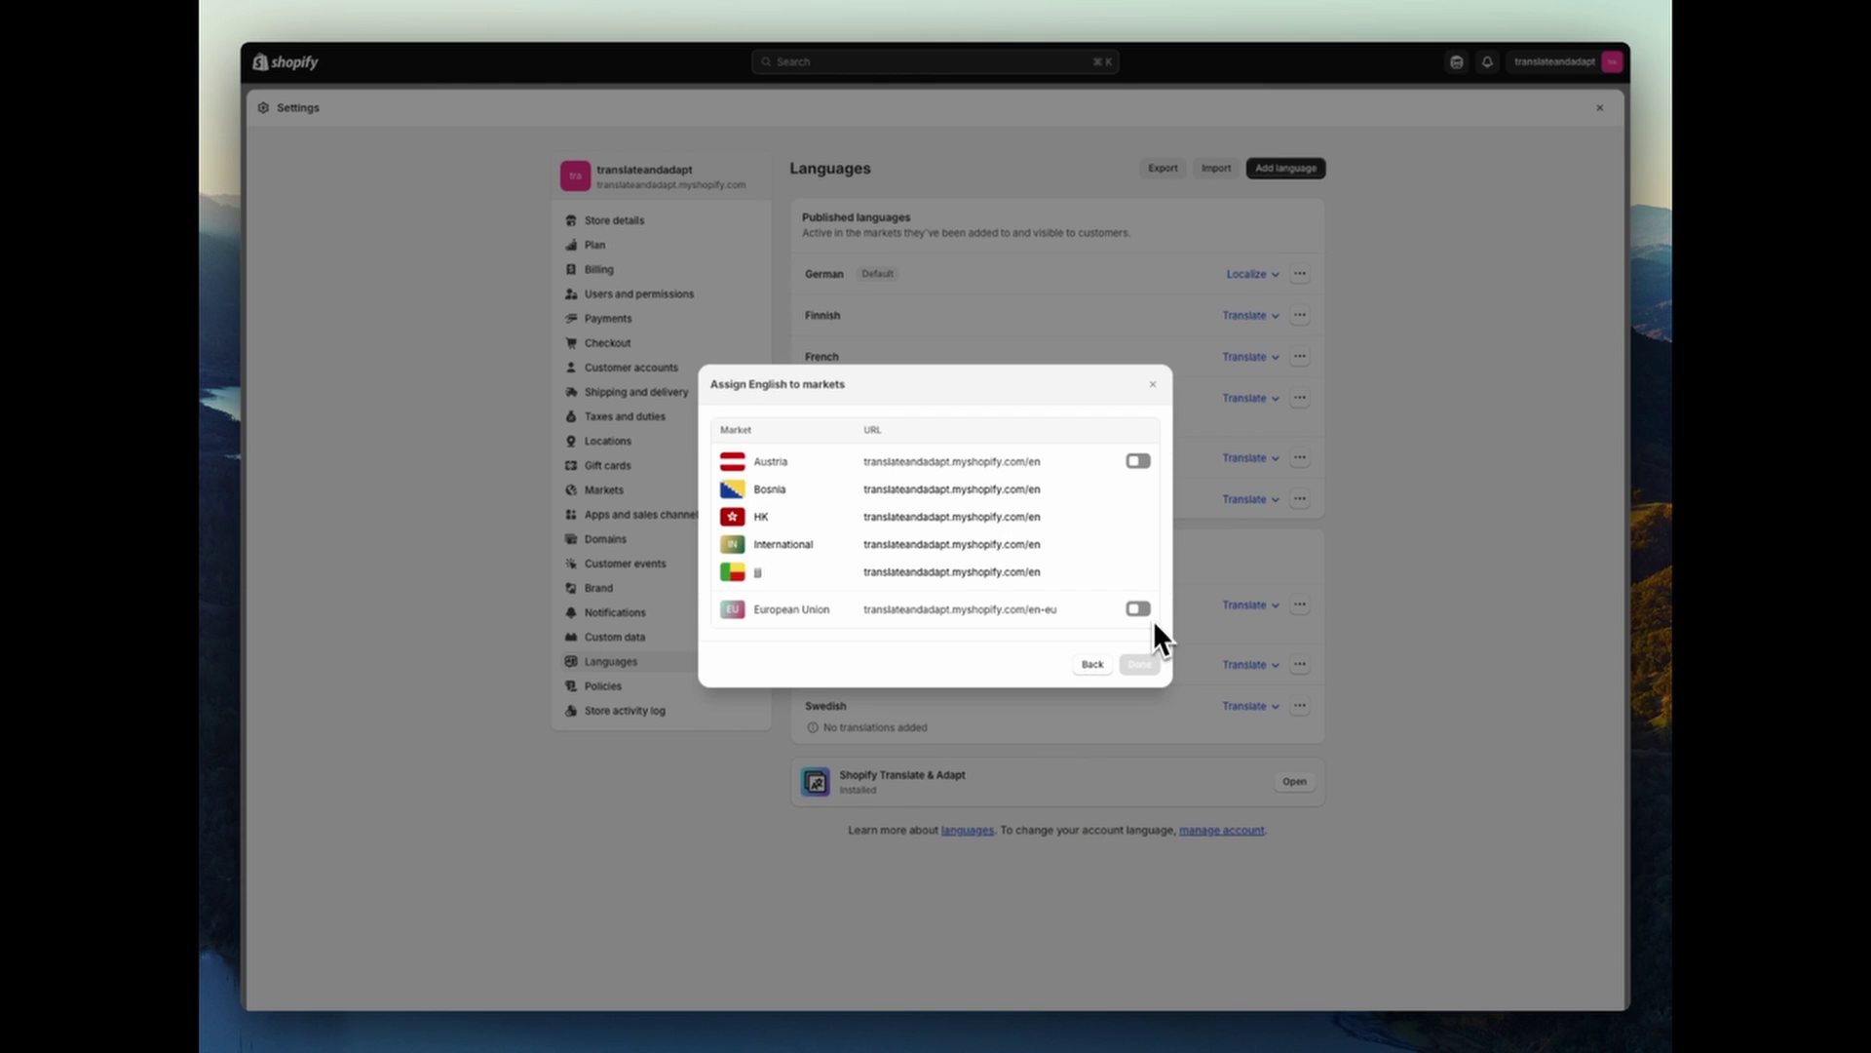
{"action": "left_click", "coordinate": [1139, 461]}
{"action": "left_click", "coordinate": [1138, 609]}
{"action": "left_click", "coordinate": [1141, 664]}
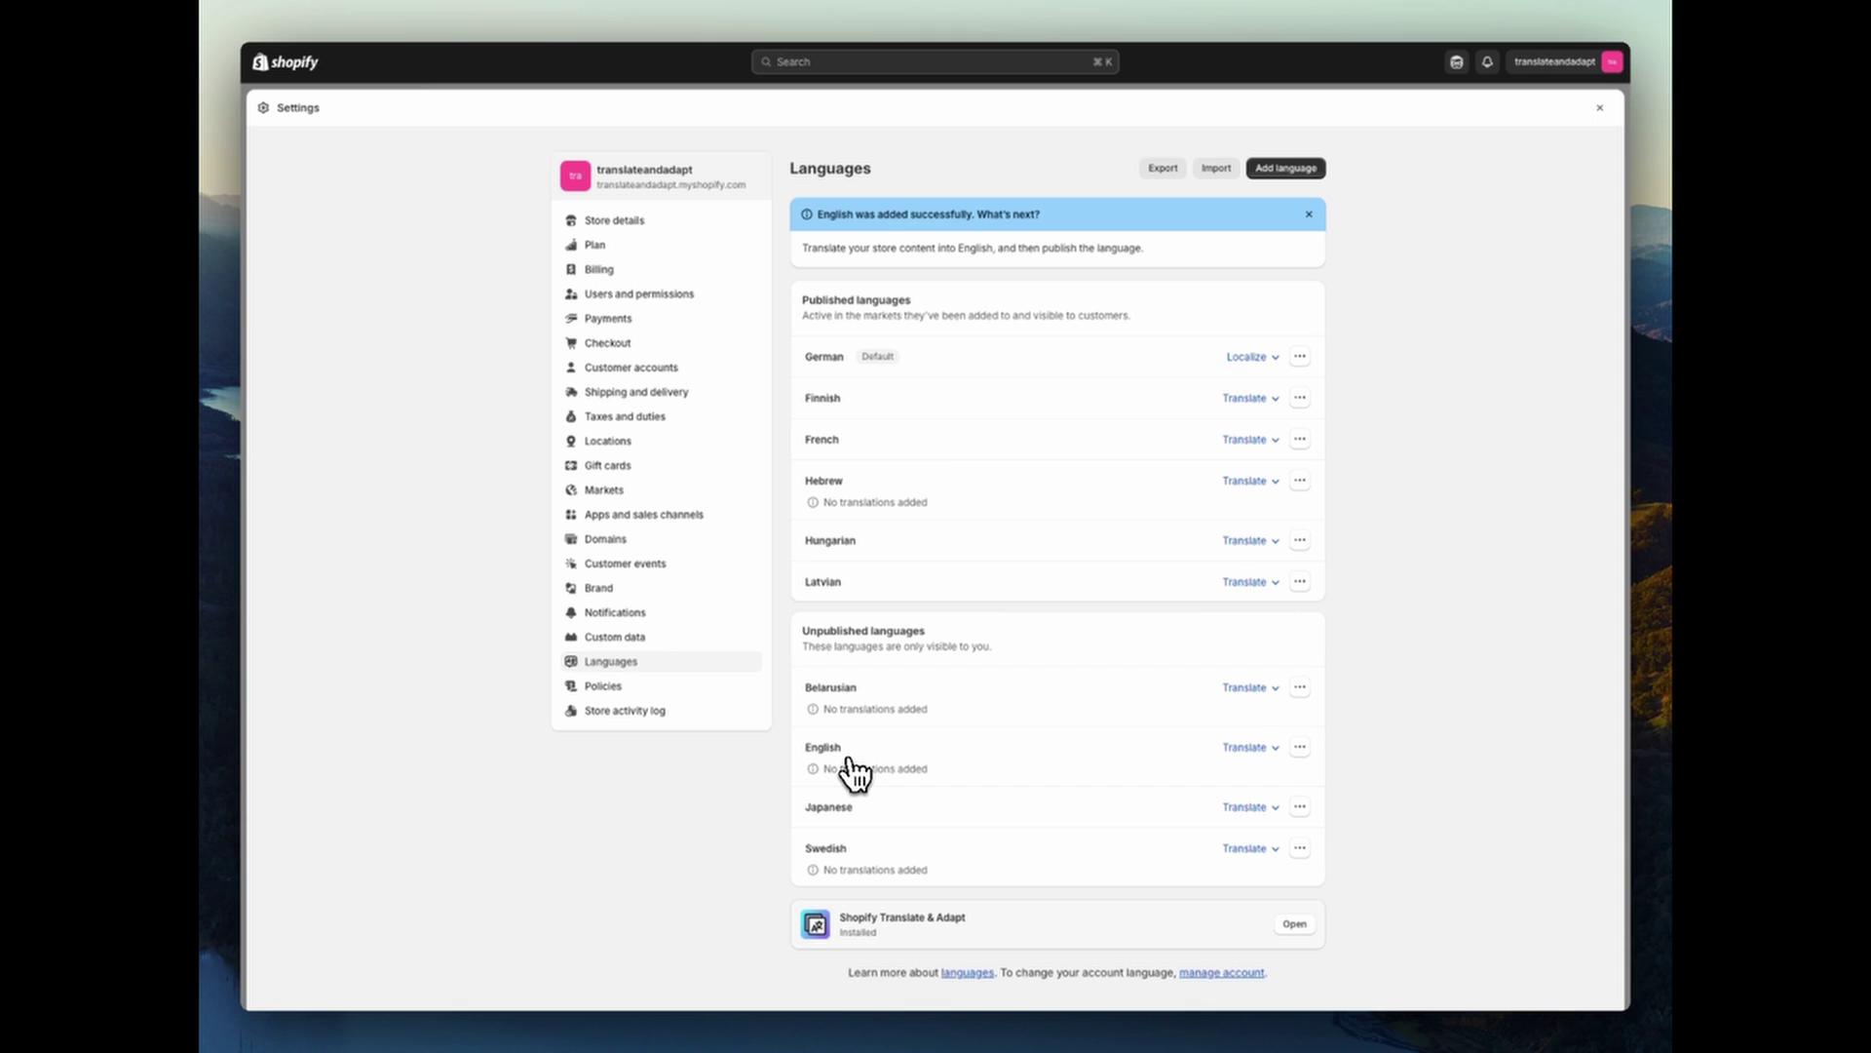
{"action": "left_click", "coordinate": [1300, 356]}
{"action": "left_click", "coordinate": [1285, 390]}
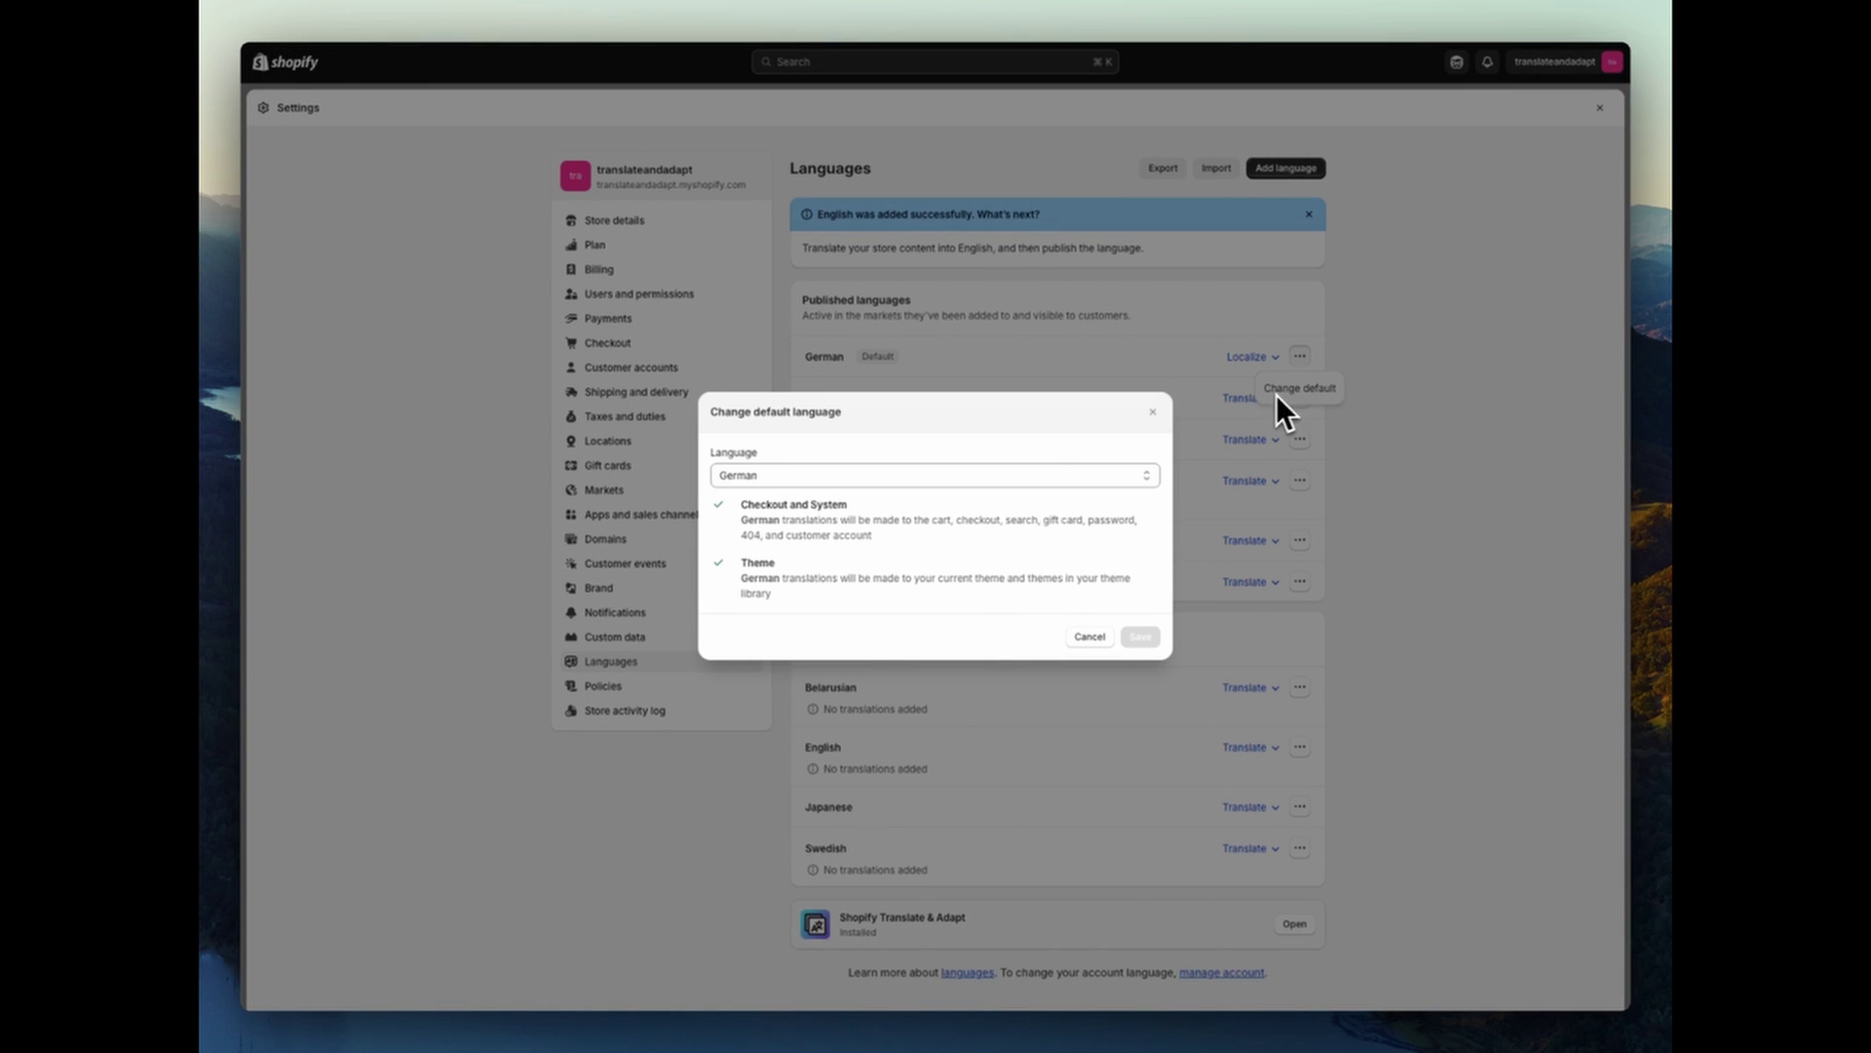
{"action": "left_click", "coordinate": [896, 471]}
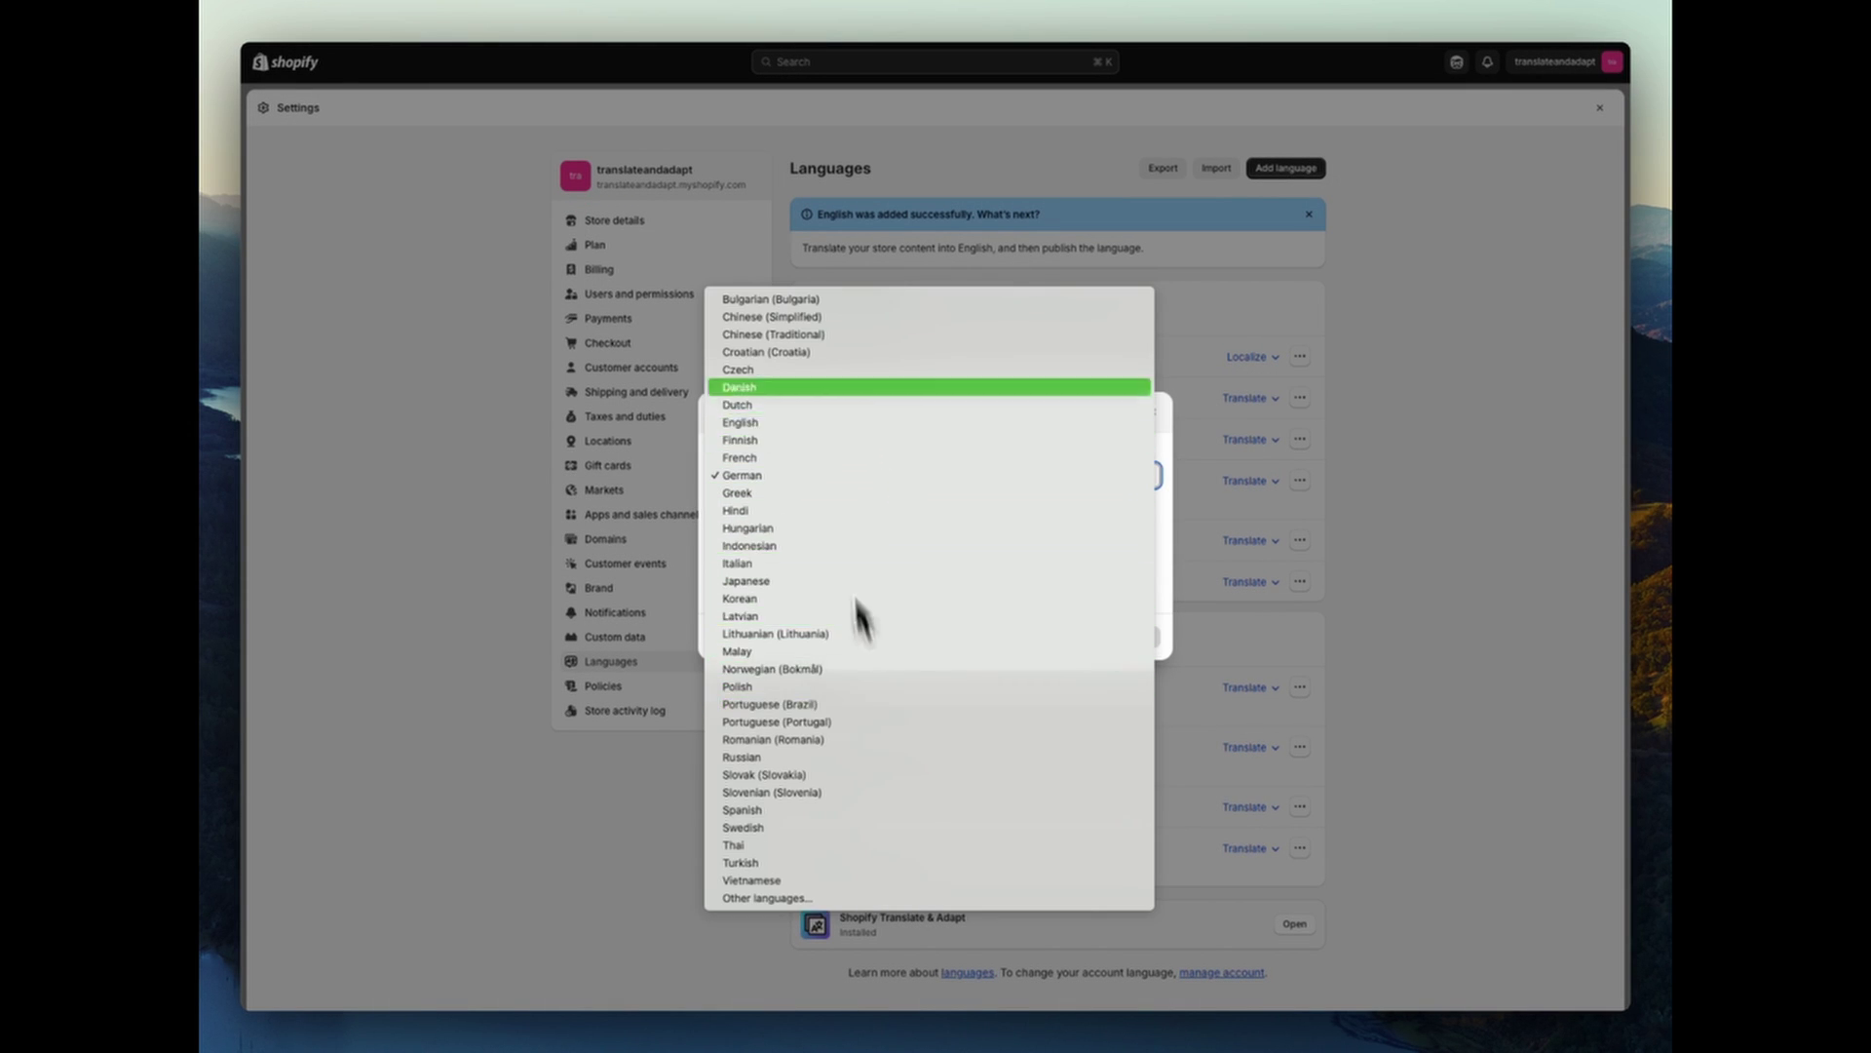
{"action": "left_click", "coordinate": [822, 741]}
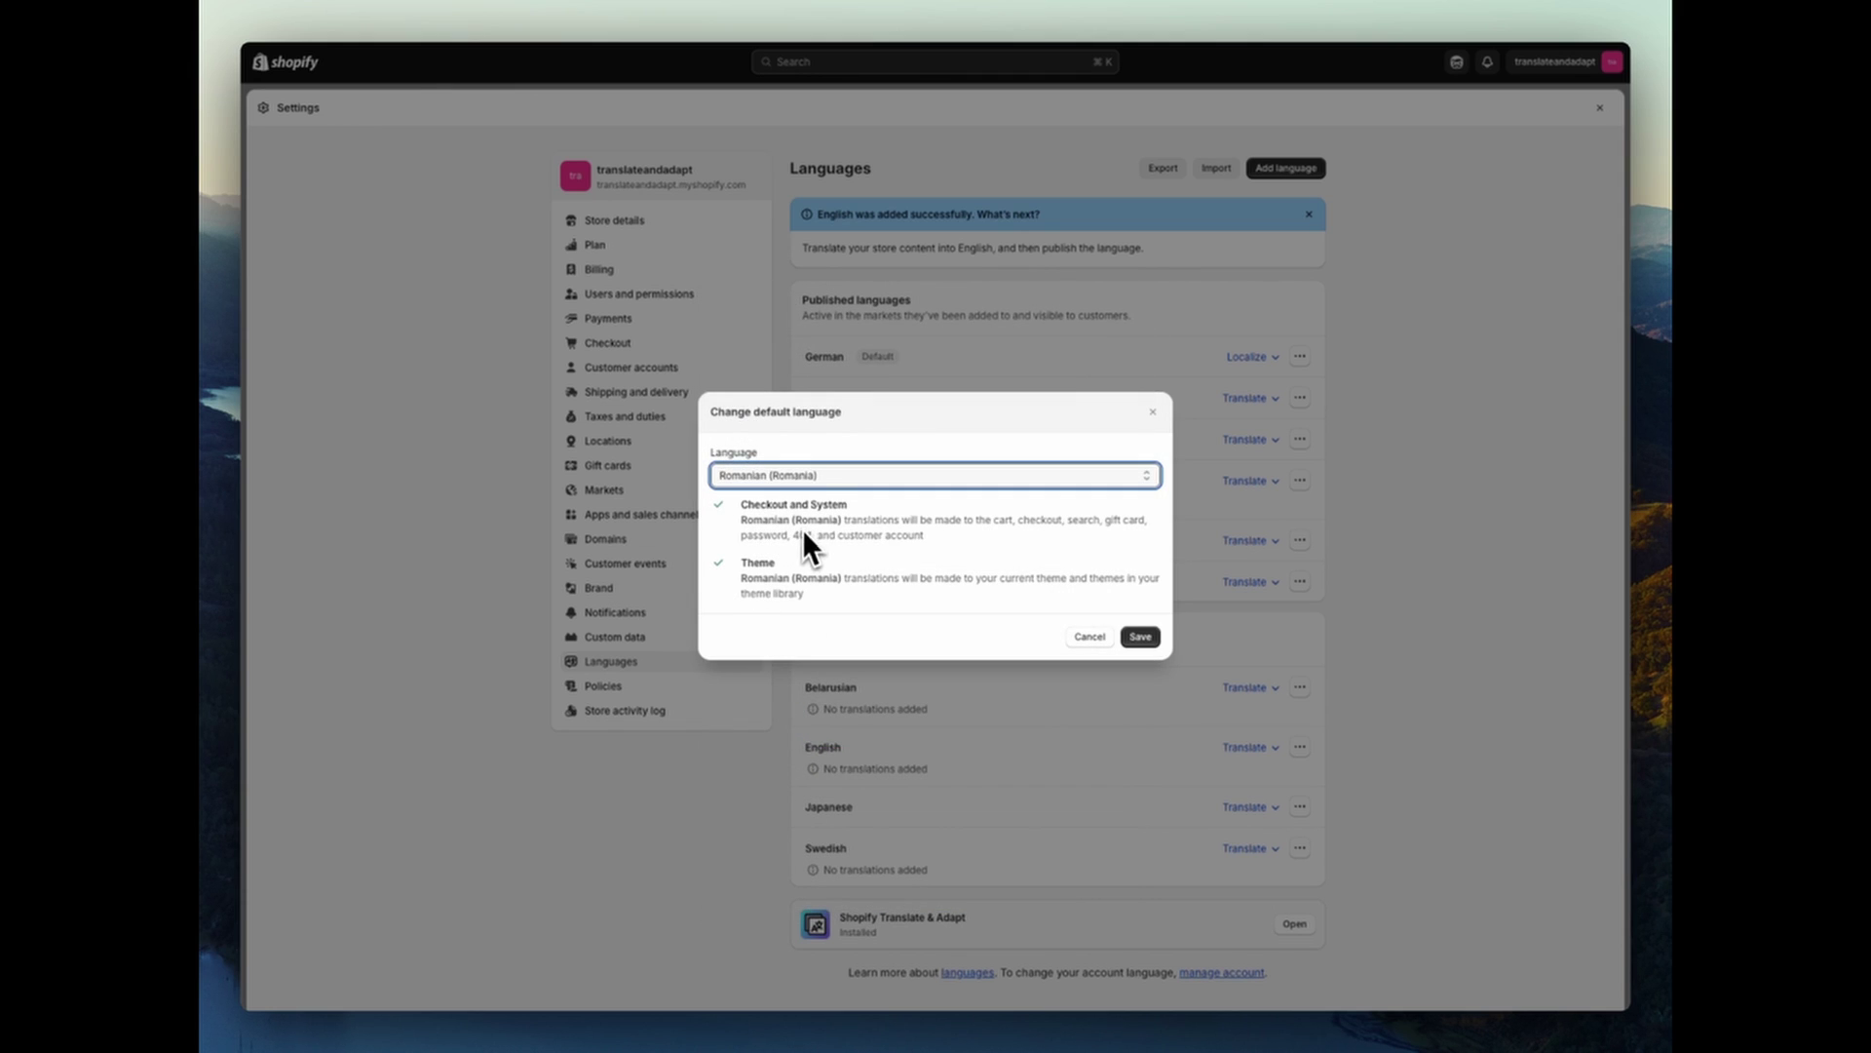
{"action": "left_click", "coordinate": [807, 478]}
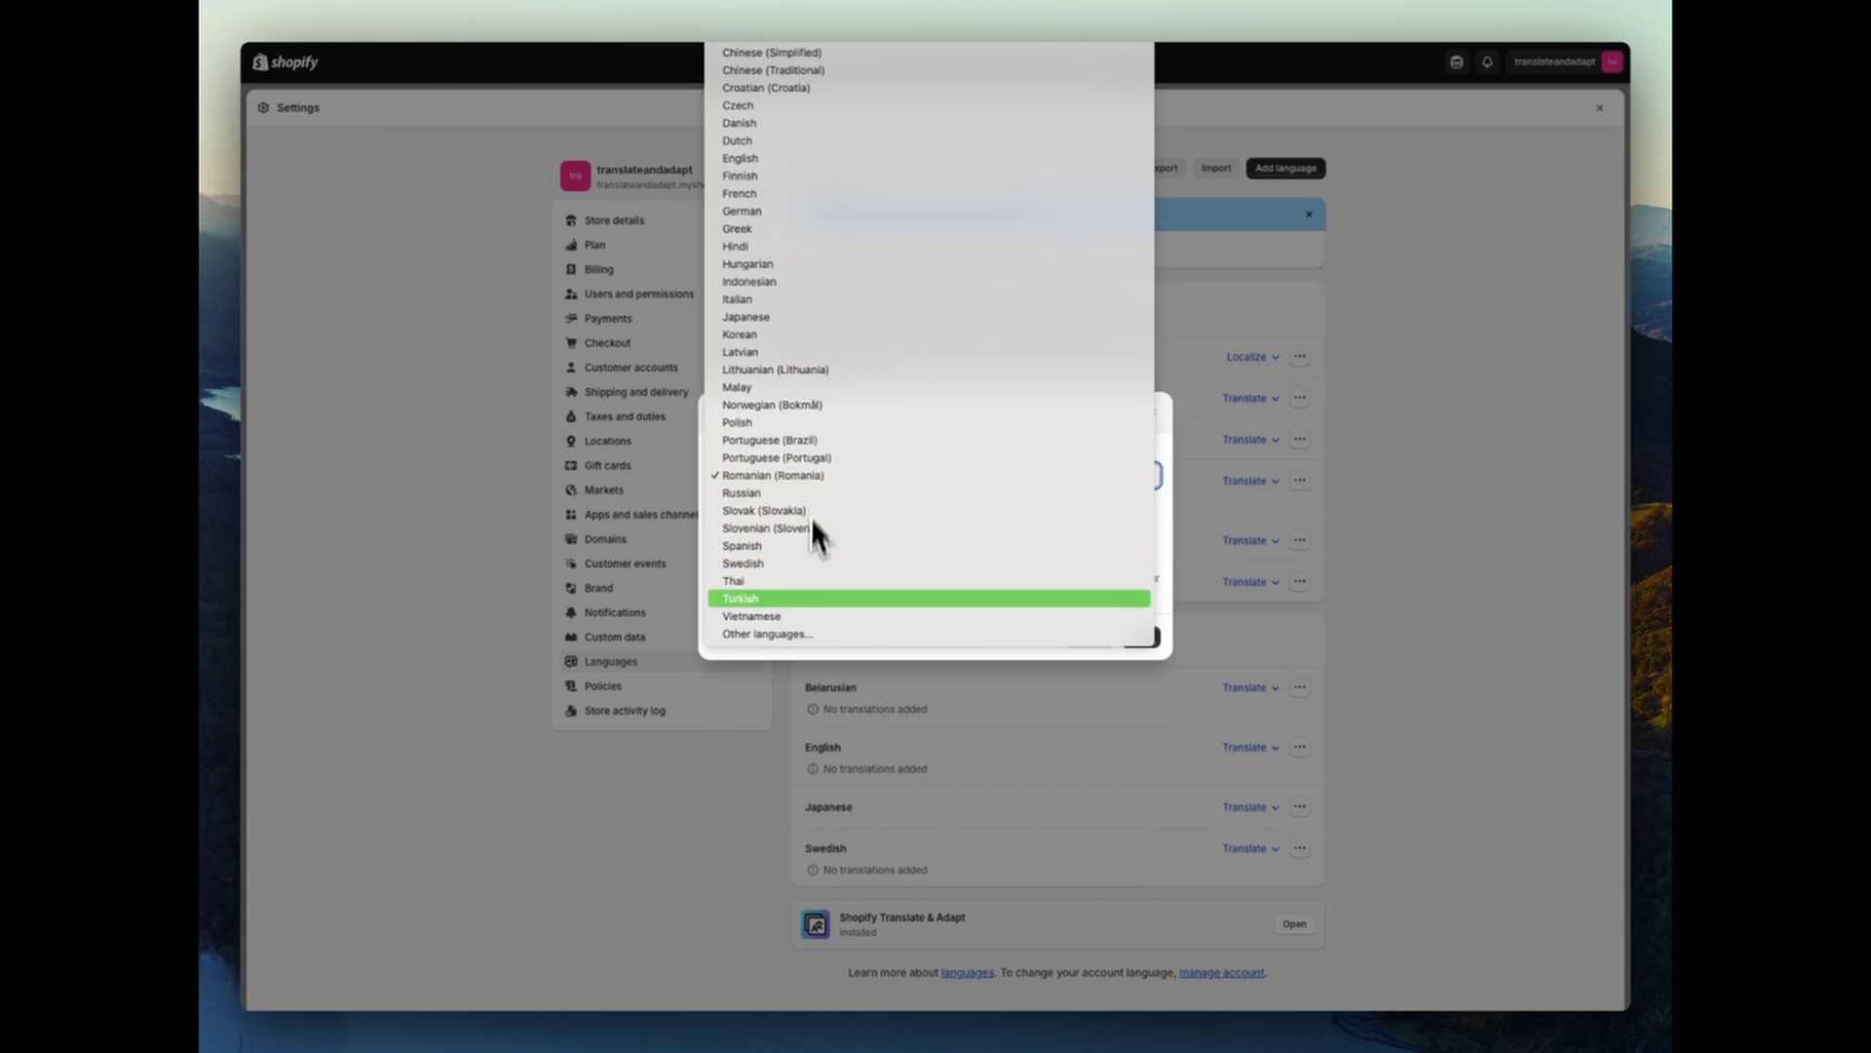
{"action": "left_click", "coordinate": [809, 636]}
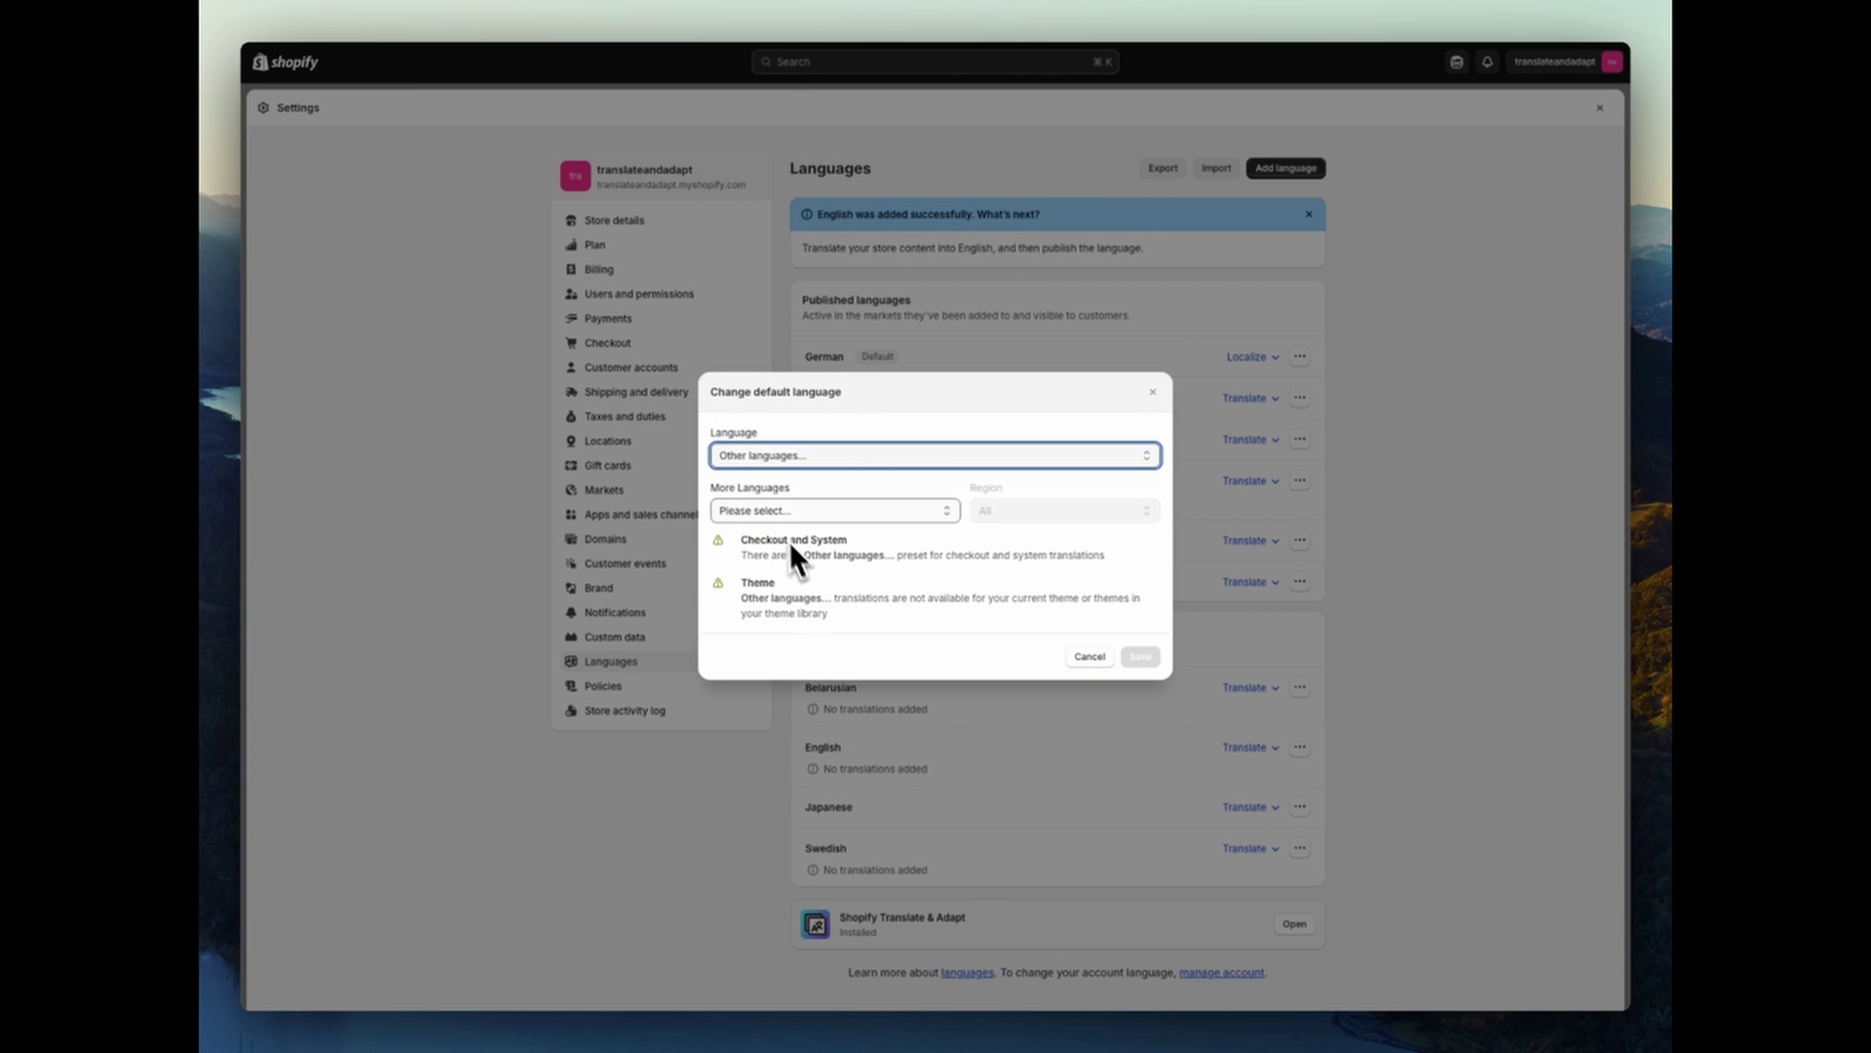
{"action": "left_click", "coordinate": [764, 509]}
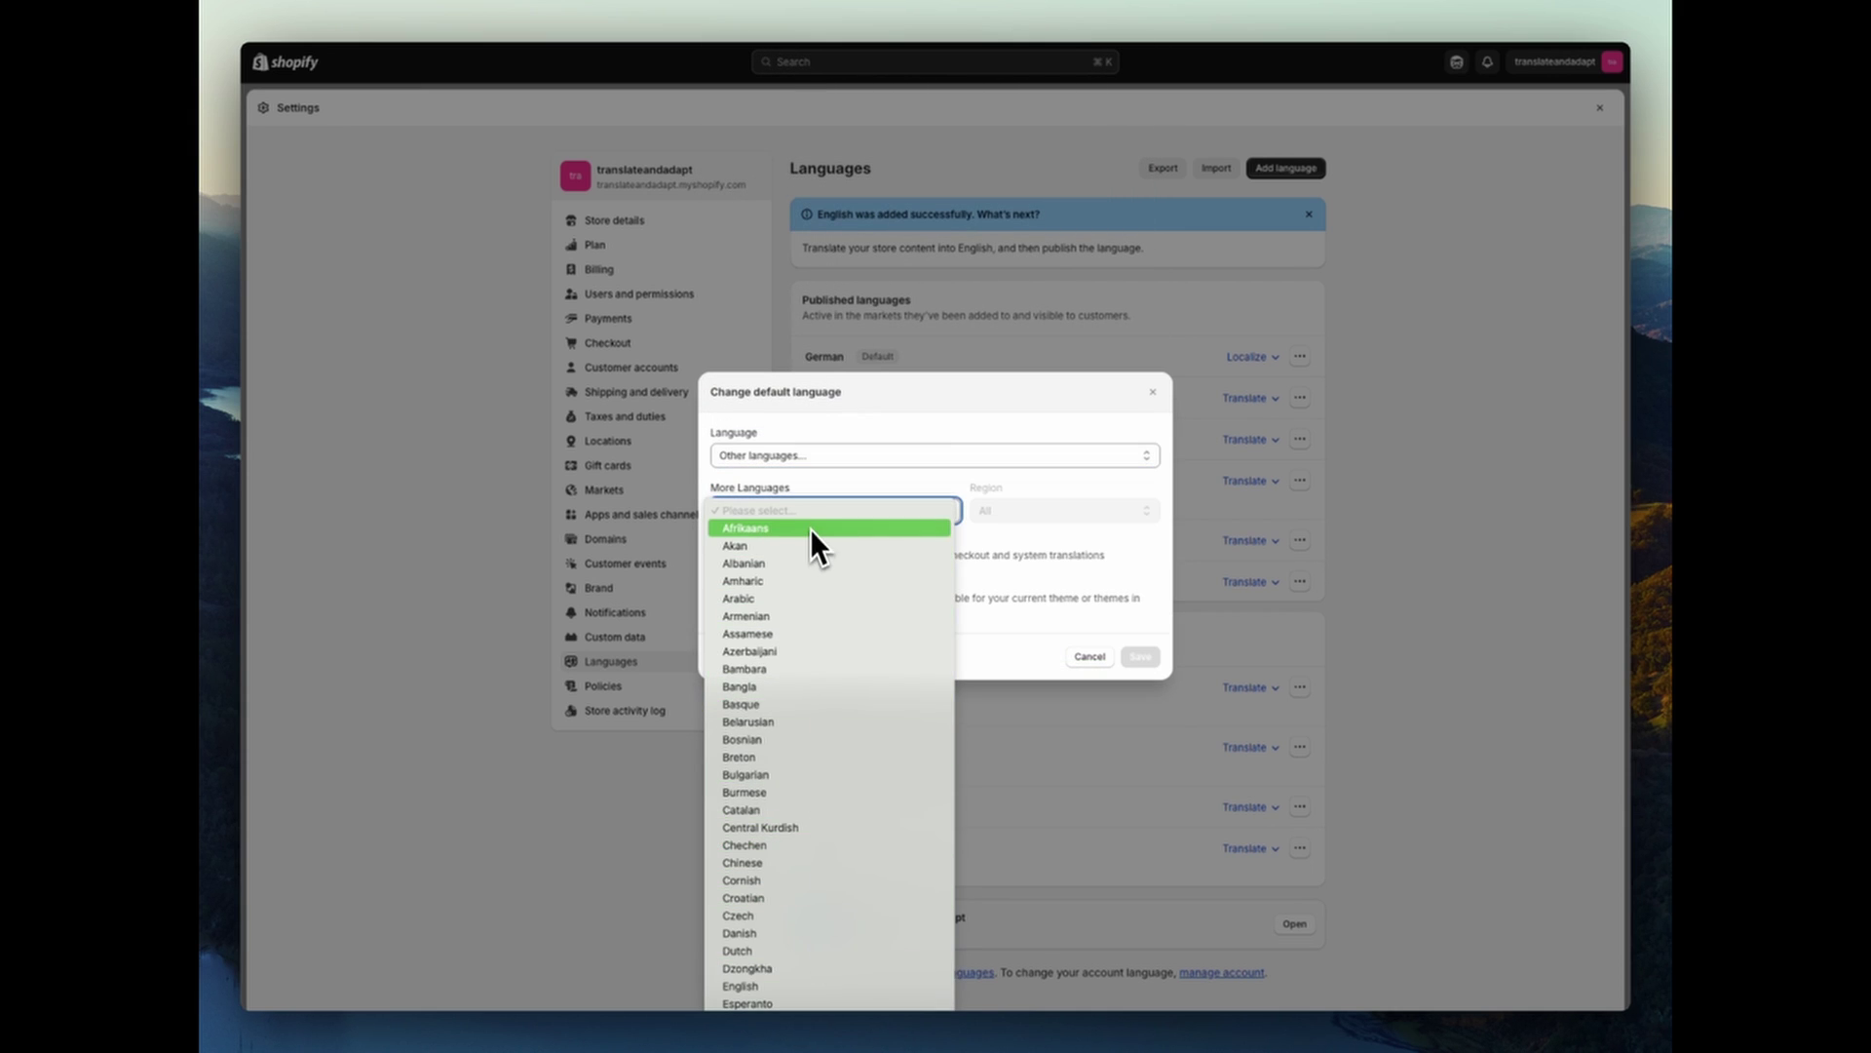
{"action": "left_click", "coordinate": [810, 529]}
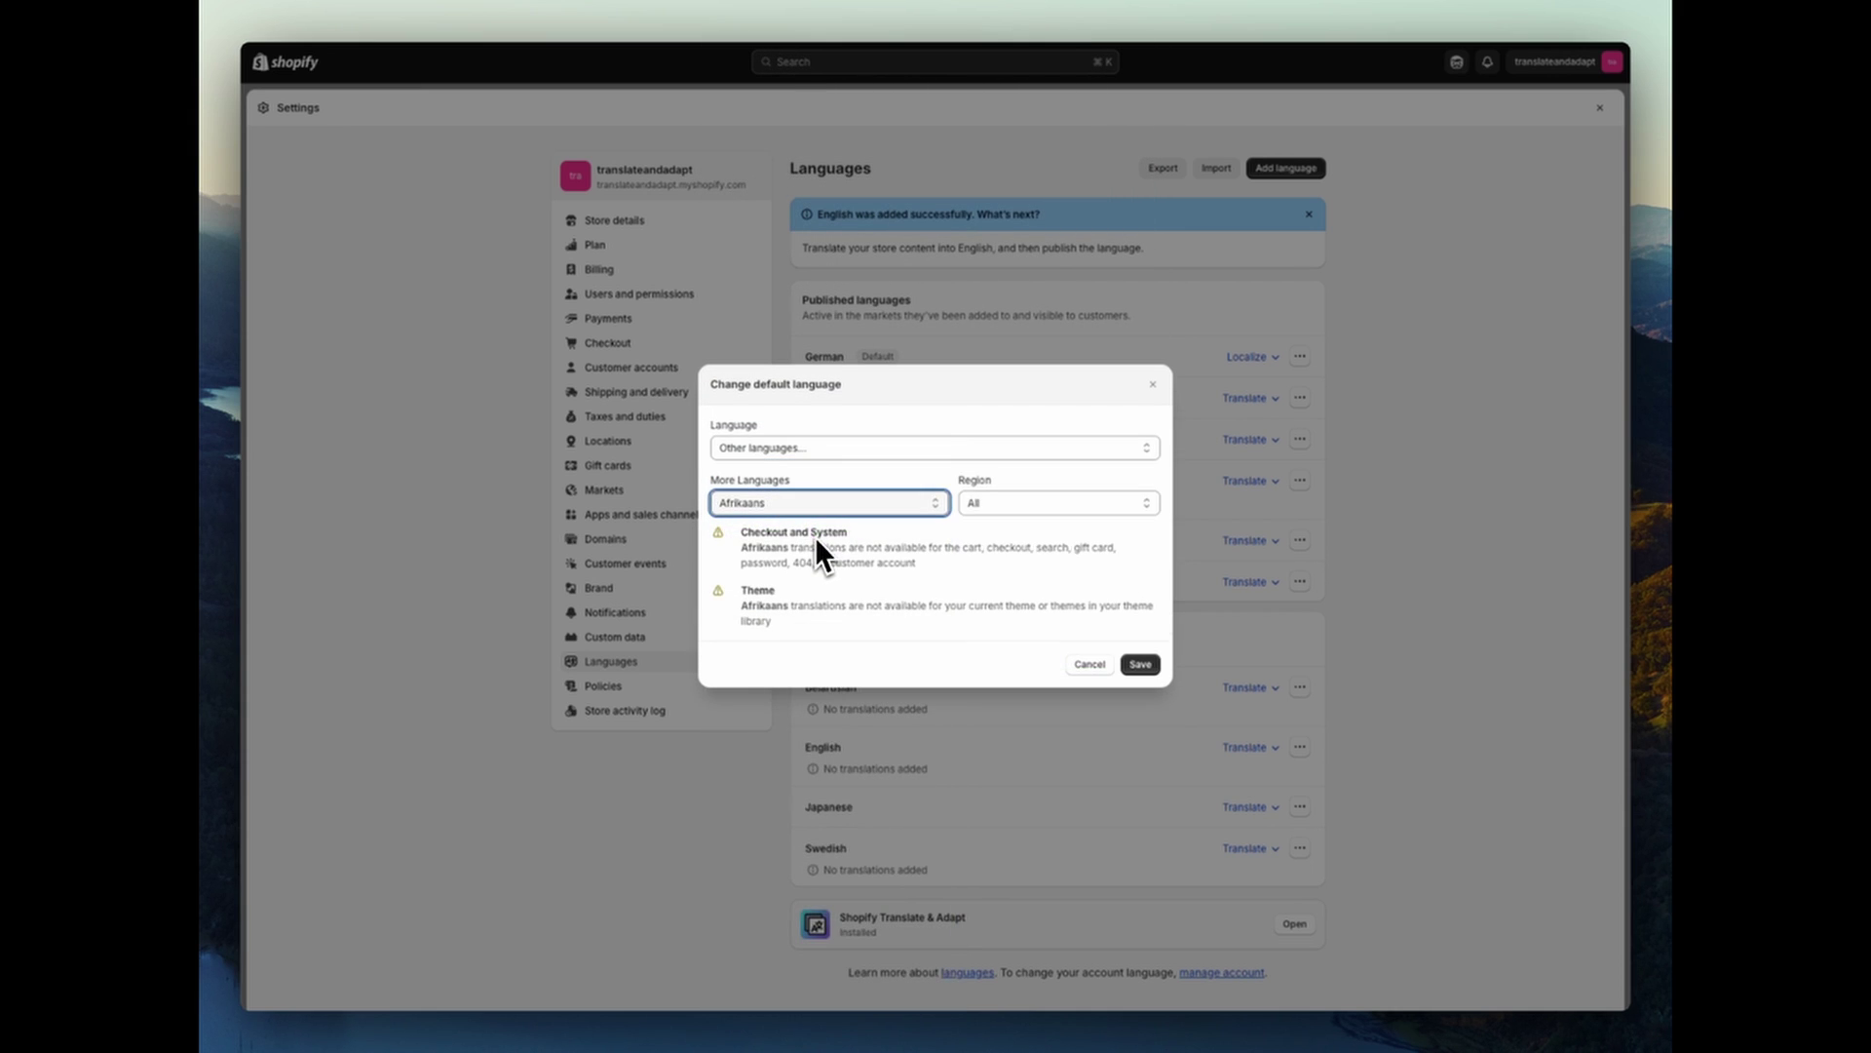
{"action": "left_click", "coordinate": [972, 505]}
{"action": "left_click", "coordinate": [968, 524]}
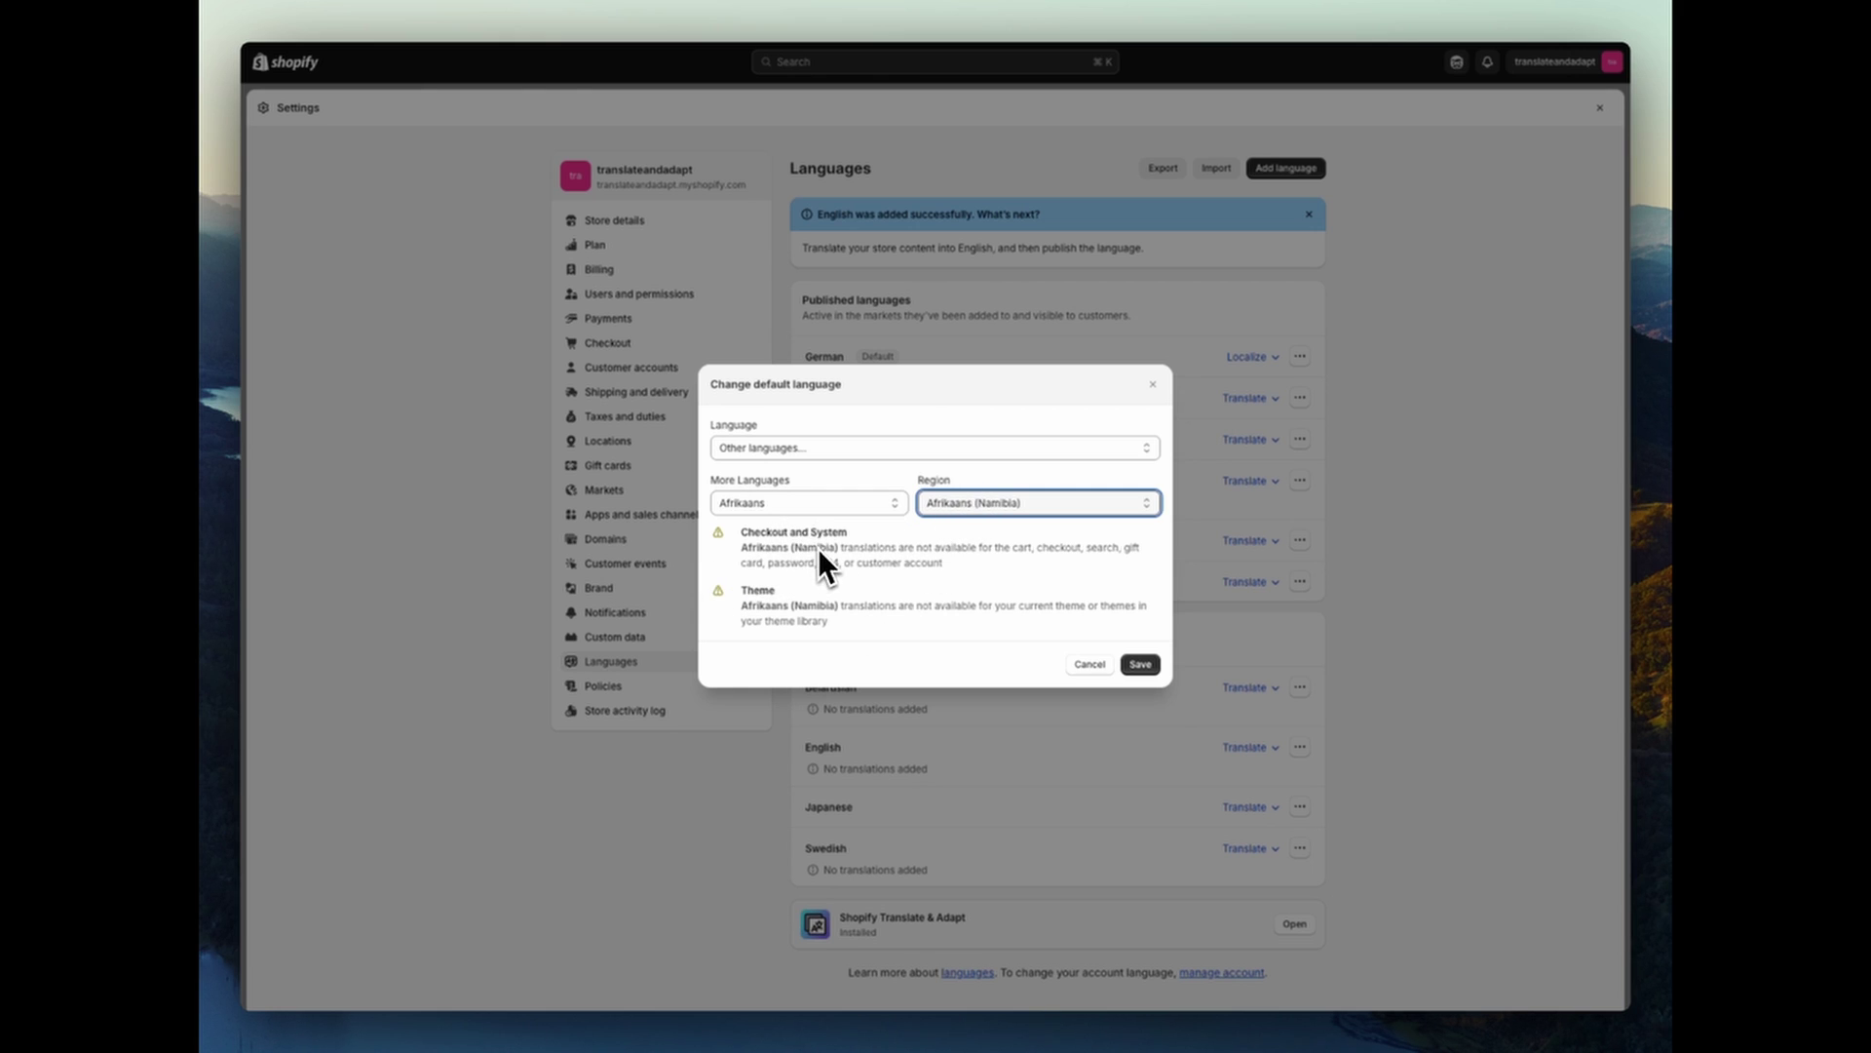
{"action": "left_click", "coordinate": [1087, 664]}
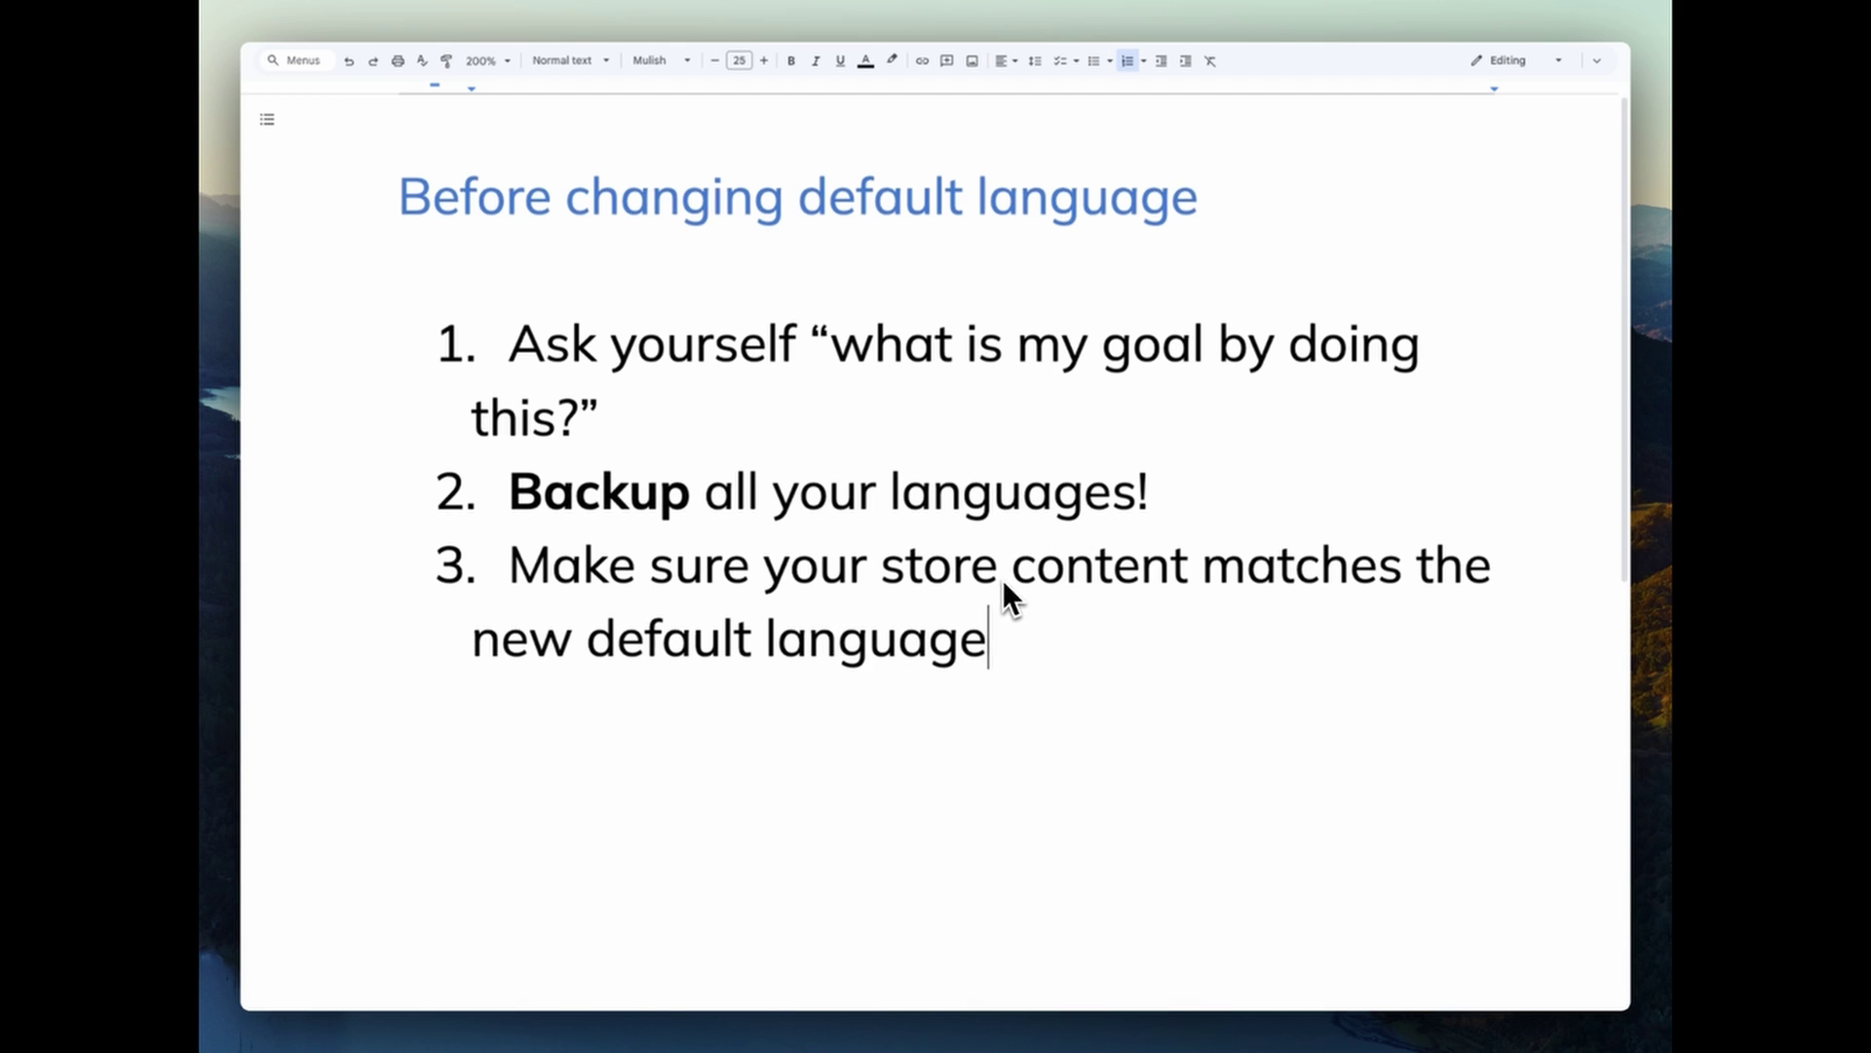
{"action": "scroll", "coordinate": [1002, 579], "scroll_direction": "down", "scroll_amount": 5}
{"action": "scroll", "coordinate": [998, 576], "scroll_direction": "down", "scroll_amount": 3}
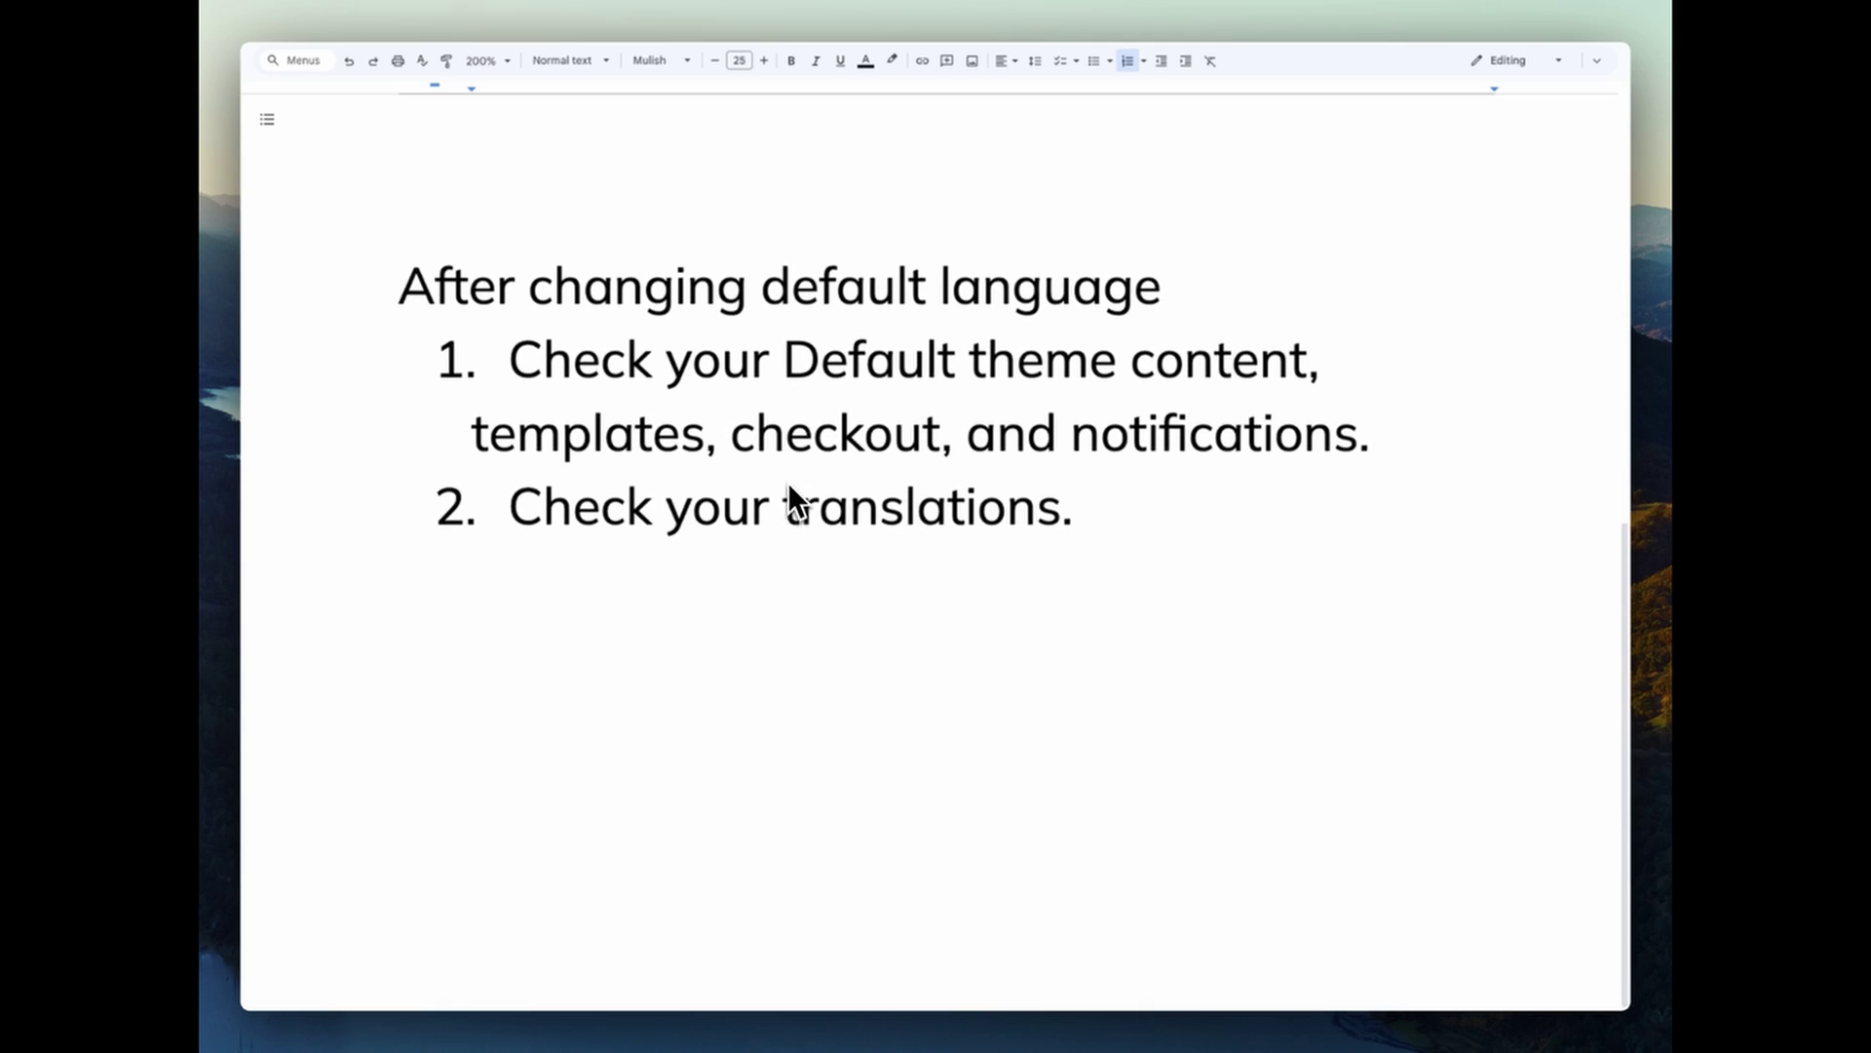